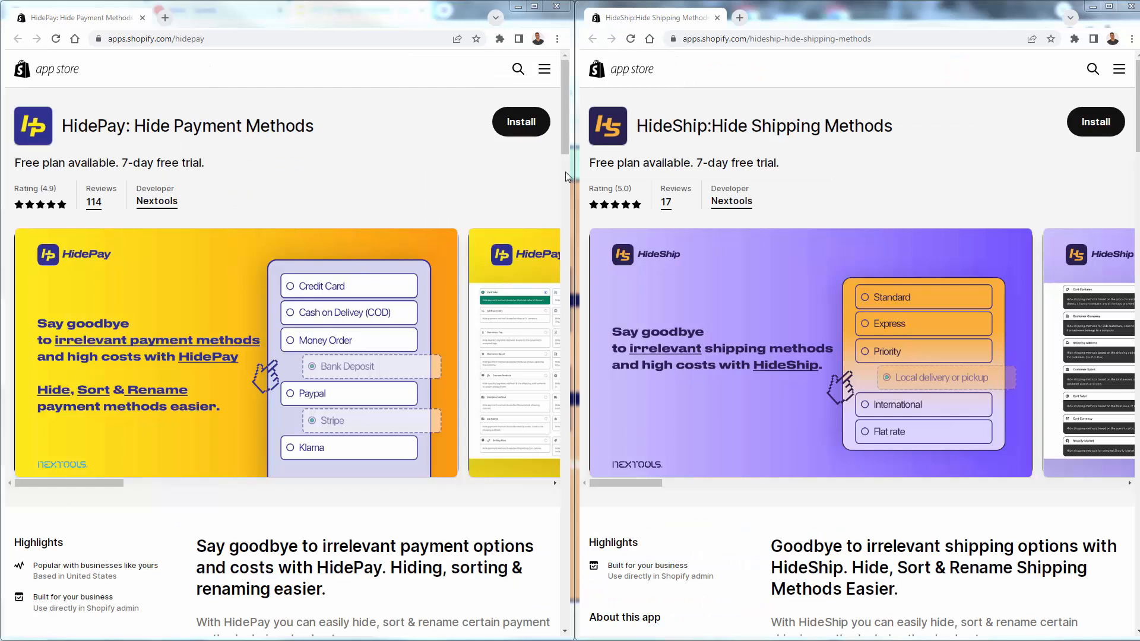
- Look over the HidePay app listing and page through its gallery images on rules for payment methods
left_click(395, 174)
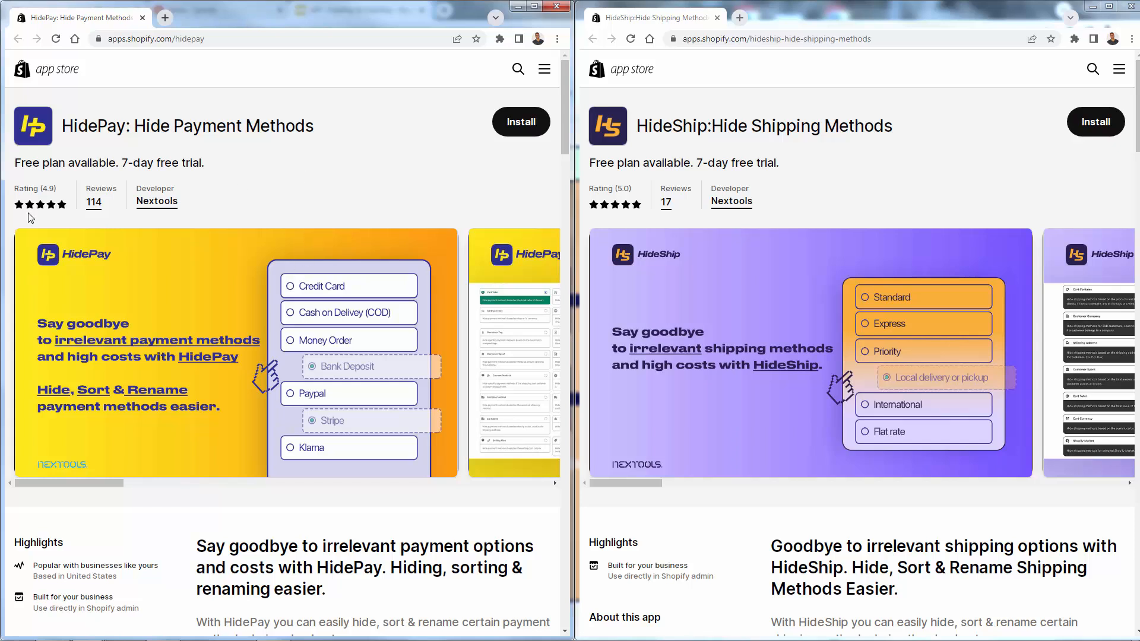
scroll(228, 352, "down", 4)
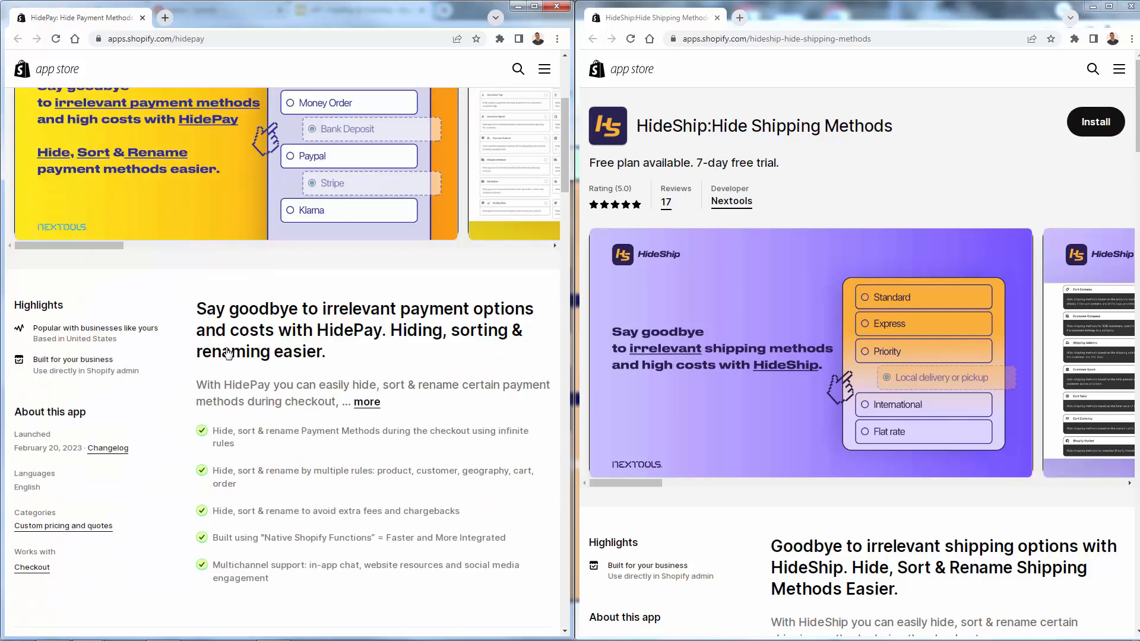
scroll(227, 353, "up", 2)
left_click(283, 253)
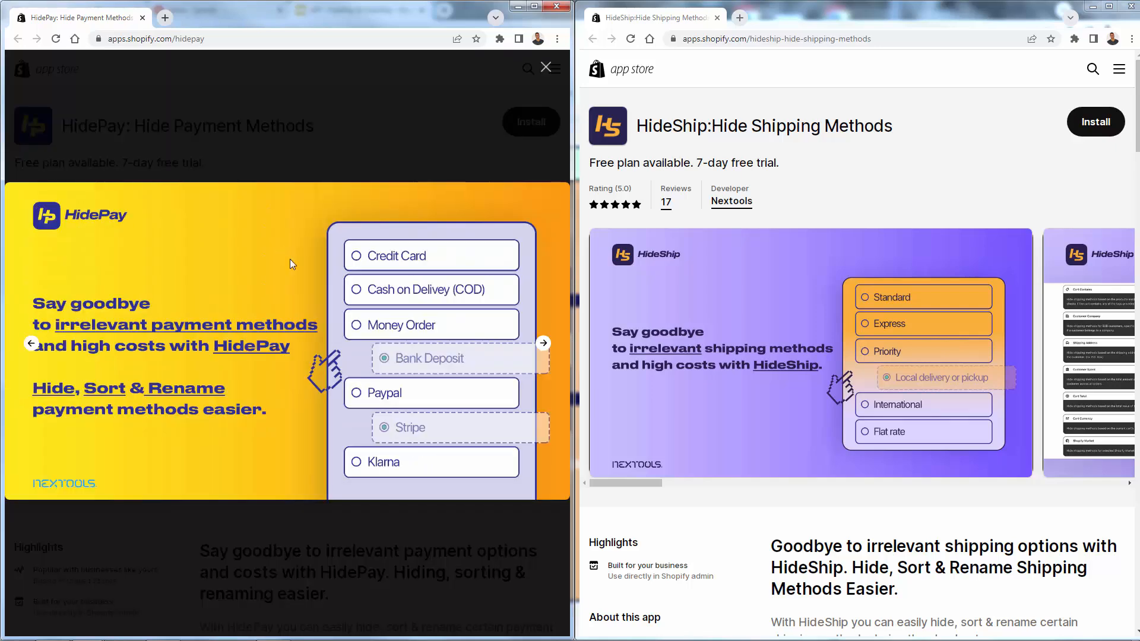
left_click(543, 345)
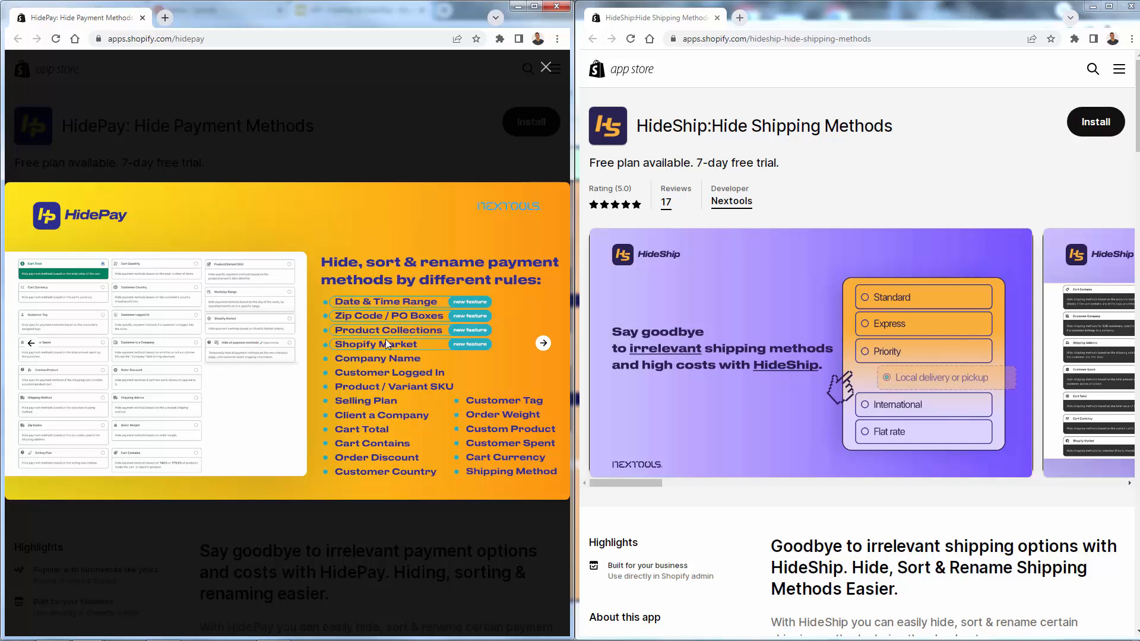
left_click(543, 343)
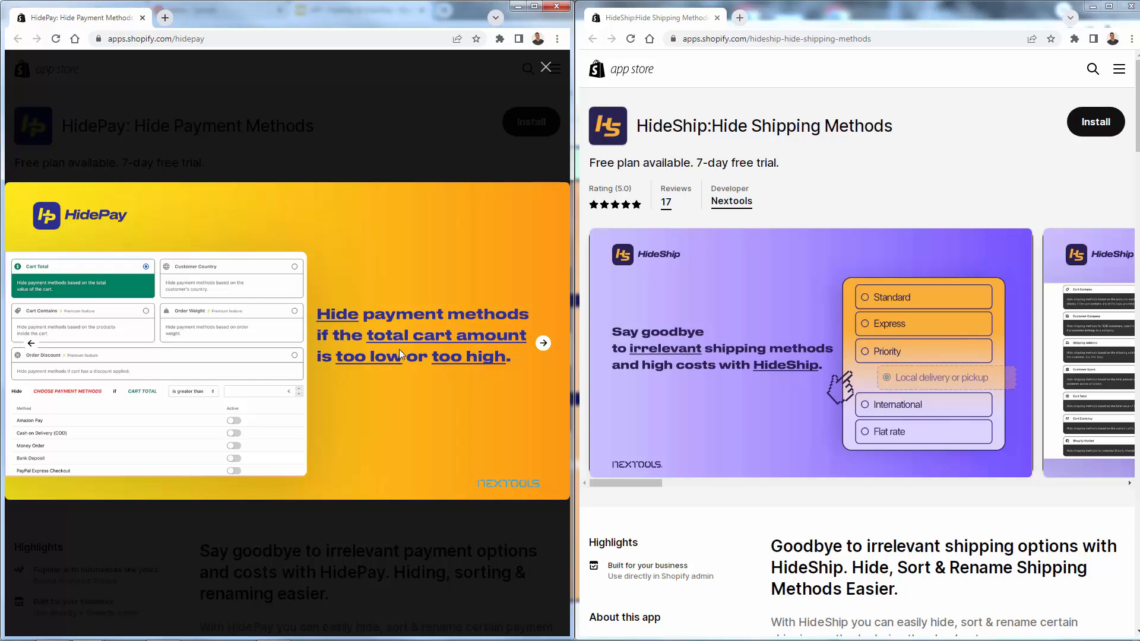
left_click(542, 343)
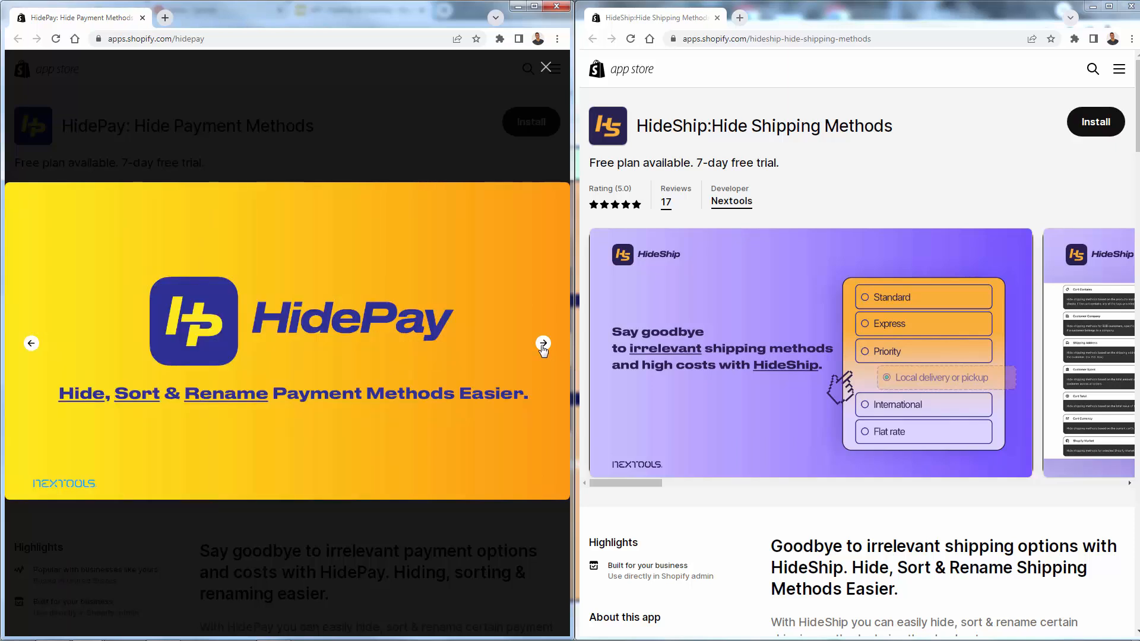
- Page through the HideShip listing's gallery images and compare the HideShip and HidePay listings
left_click(700, 368)
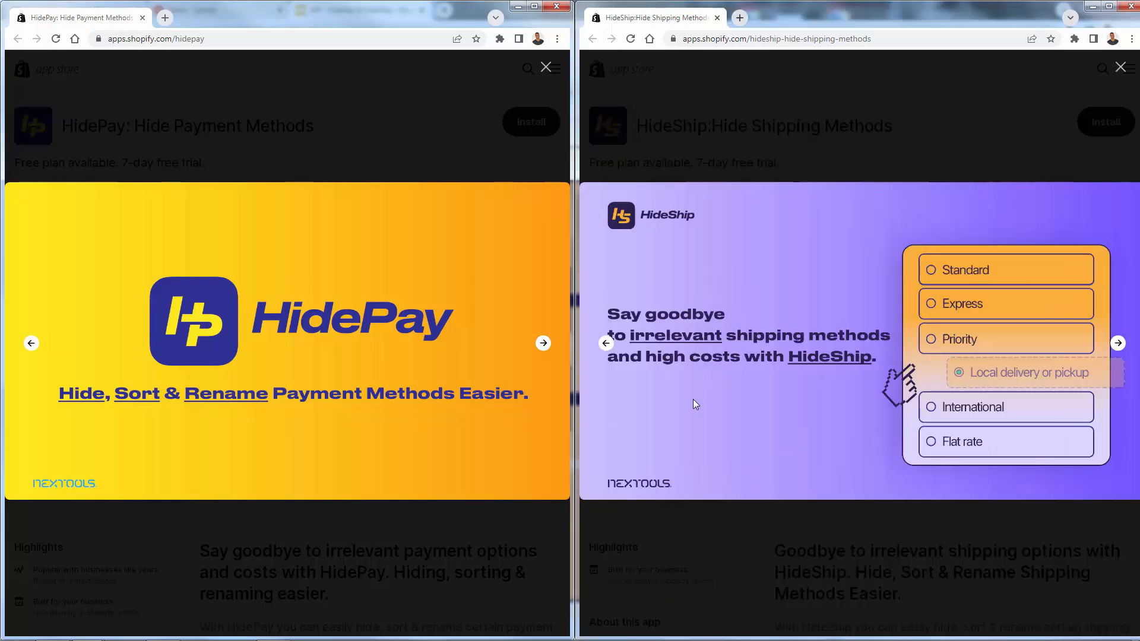
left_click(1117, 343)
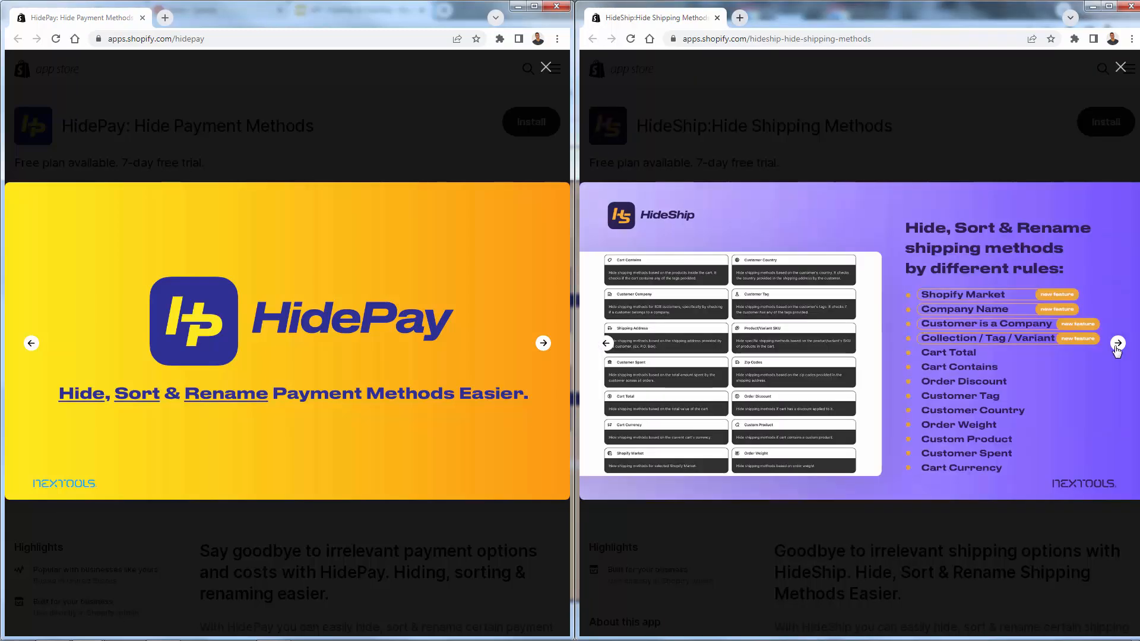
left_click(1117, 343)
left_click(1118, 343)
left_click(1117, 344)
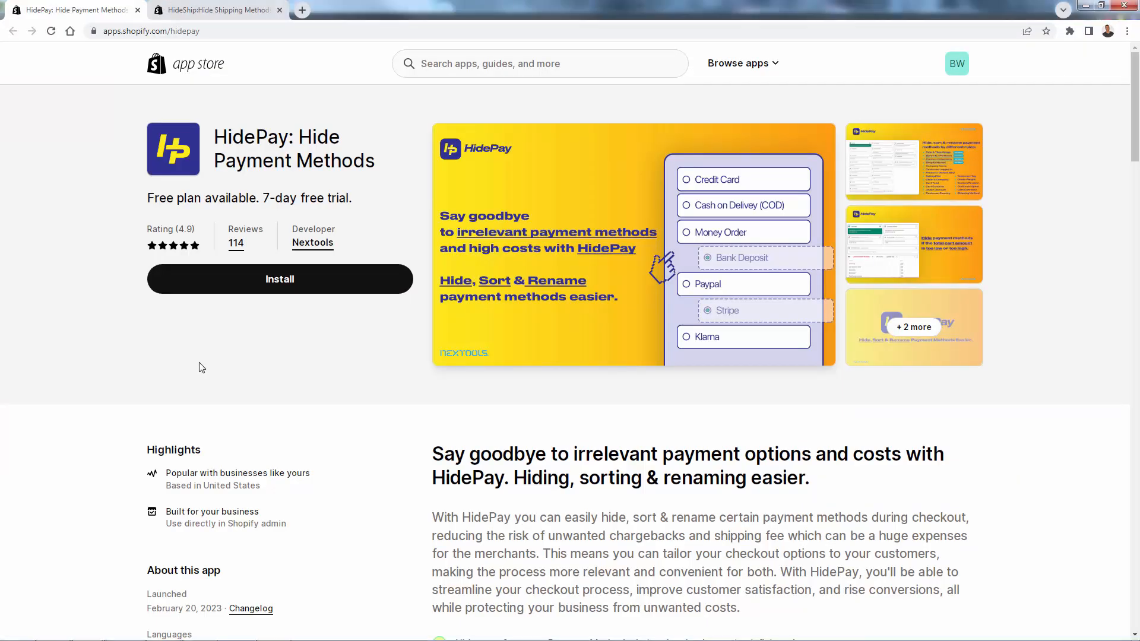
left_click(229, 18)
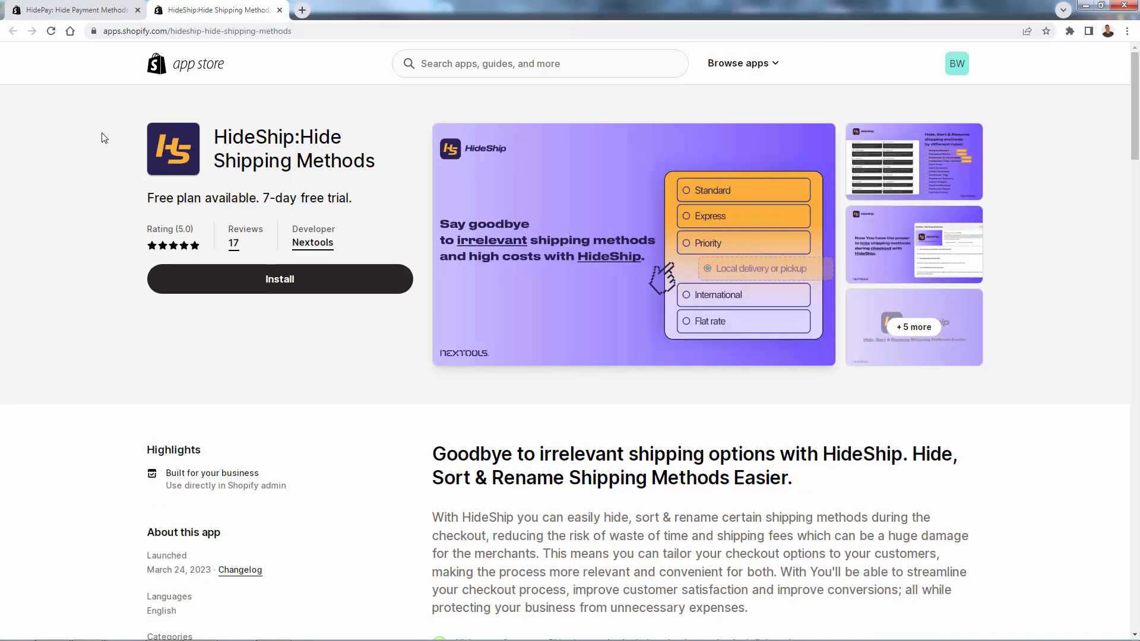
left_click(69, 11)
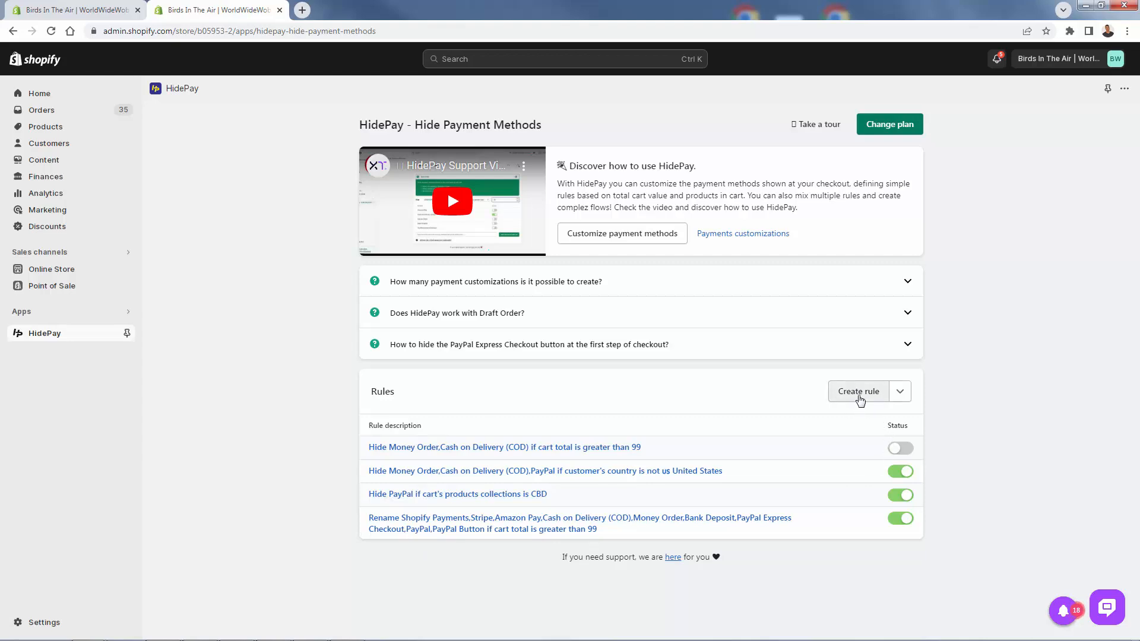
- Start a new HidePay rule and look over the criteria it can be based on
left_click(860, 399)
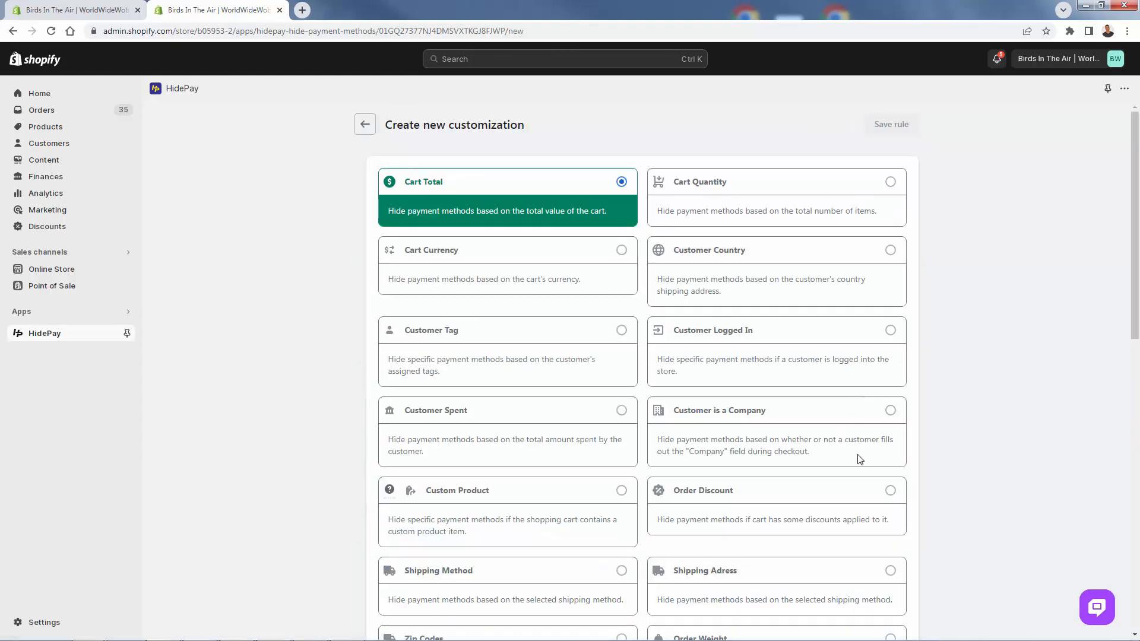
scroll(859, 459, "down", 1)
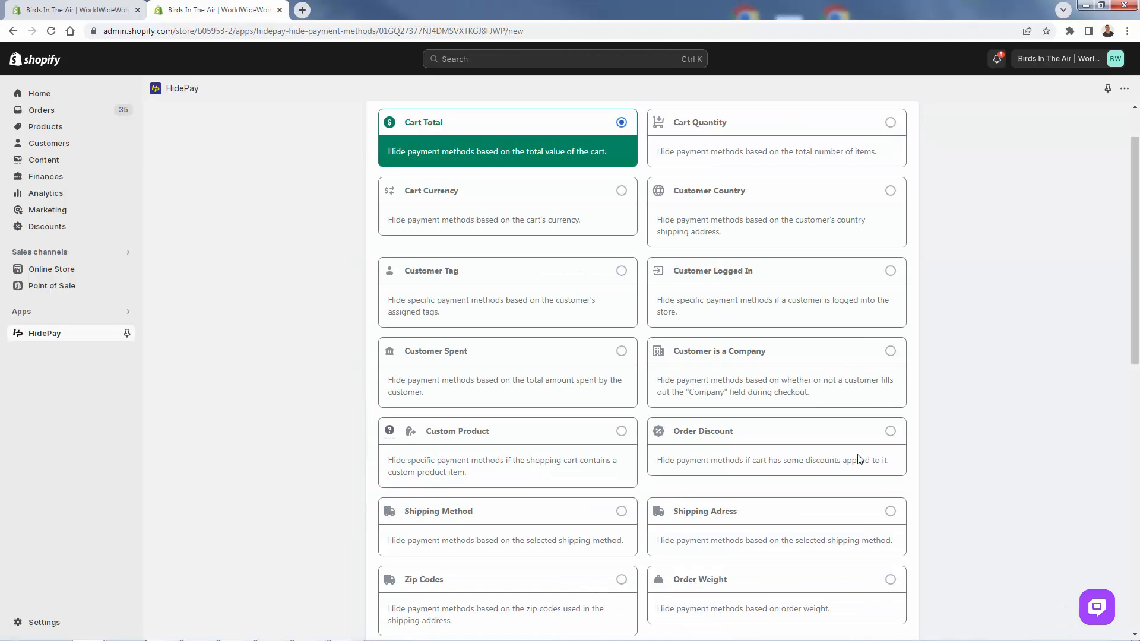
scroll(859, 459, "up", 1)
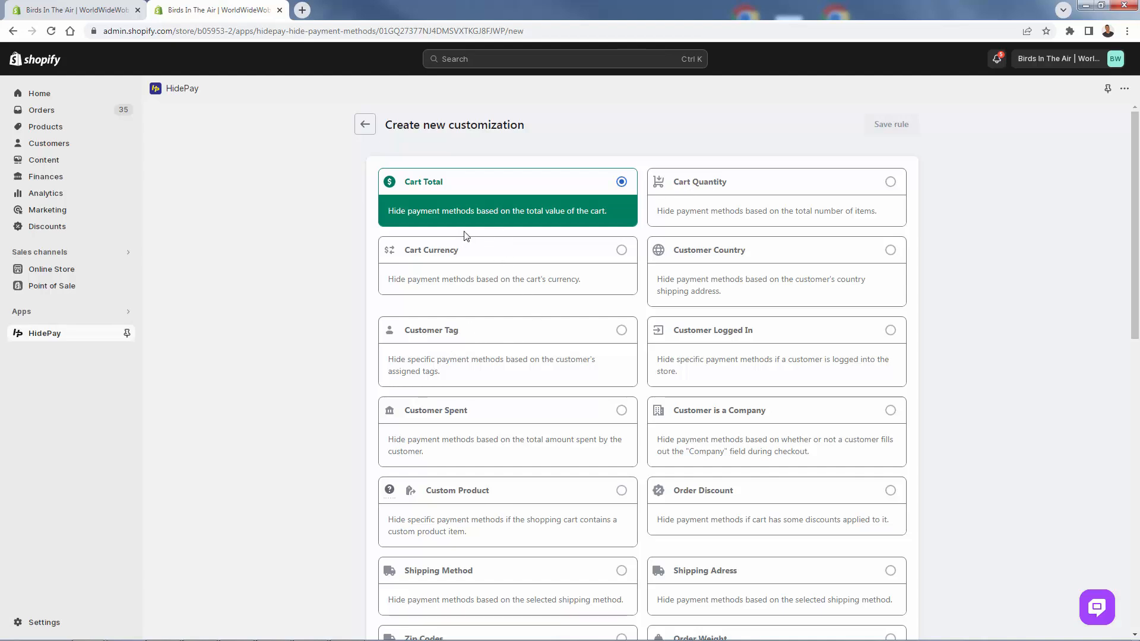
- Try Customer Country as the new rule's criterion and look over the other available criteria
left_click(775, 256)
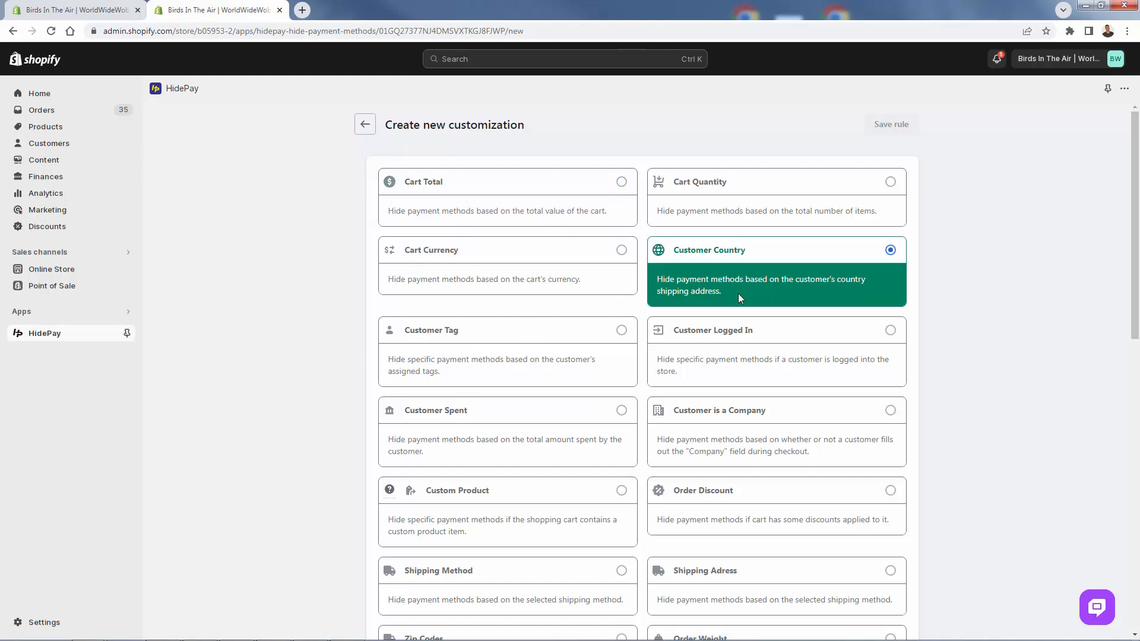
scroll(739, 294, "down", 1)
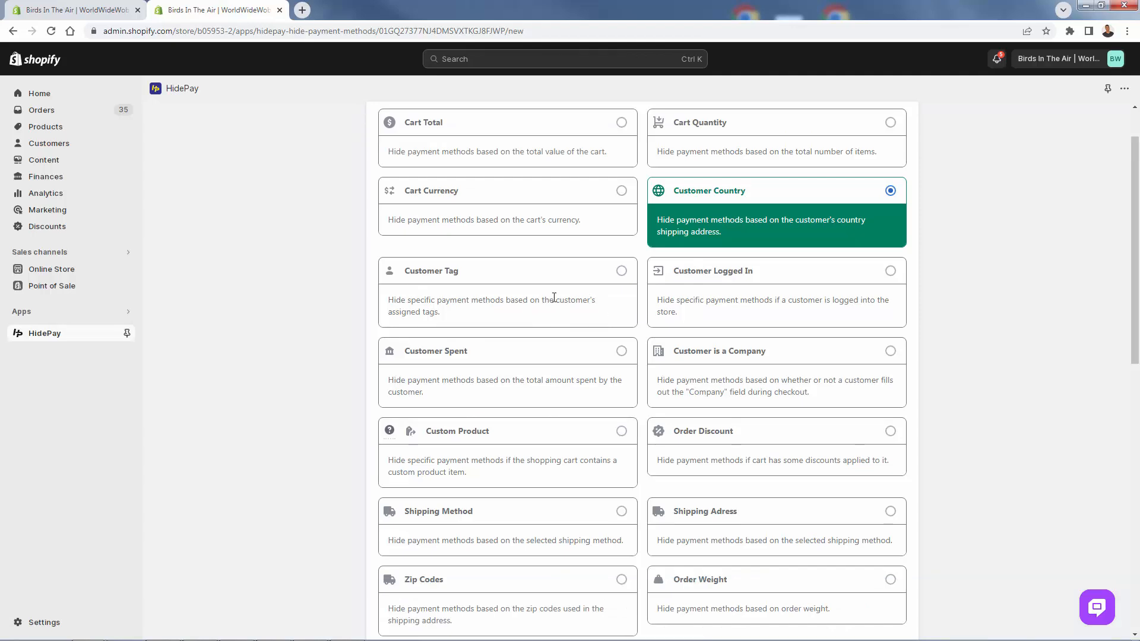
scroll(573, 439, "up", 1)
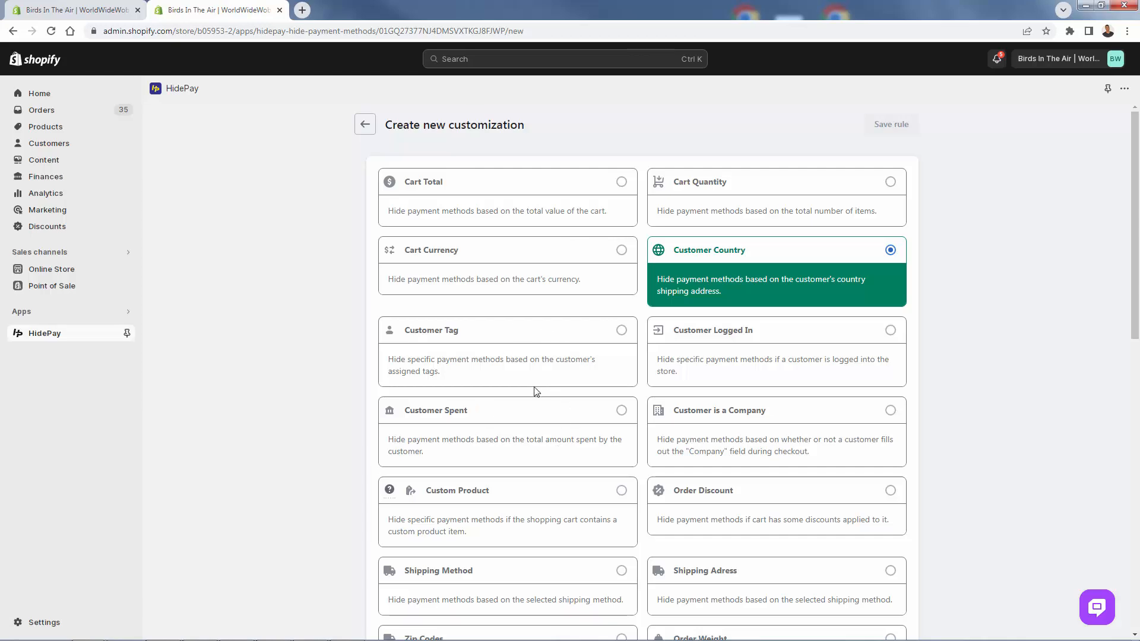
scroll(536, 391, "down", 1)
scroll(489, 352, "up", 1)
right_click(488, 351)
left_click(315, 361)
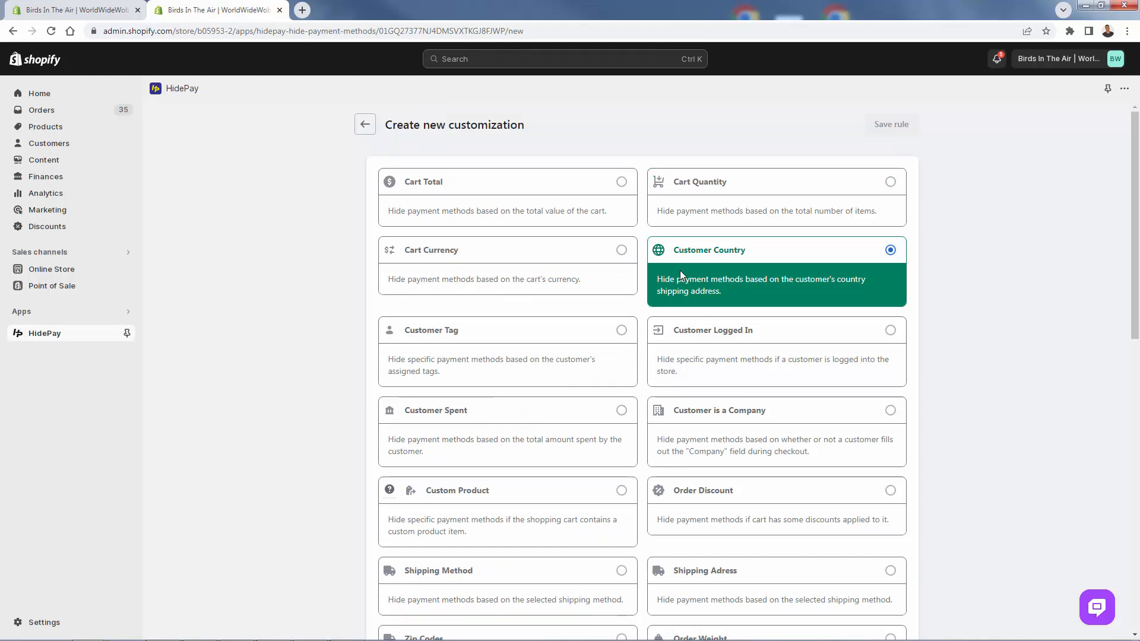
- Try Cart Currency, Cart Total and Cart Contains in turn as the new rule's criterion
left_click(542, 274)
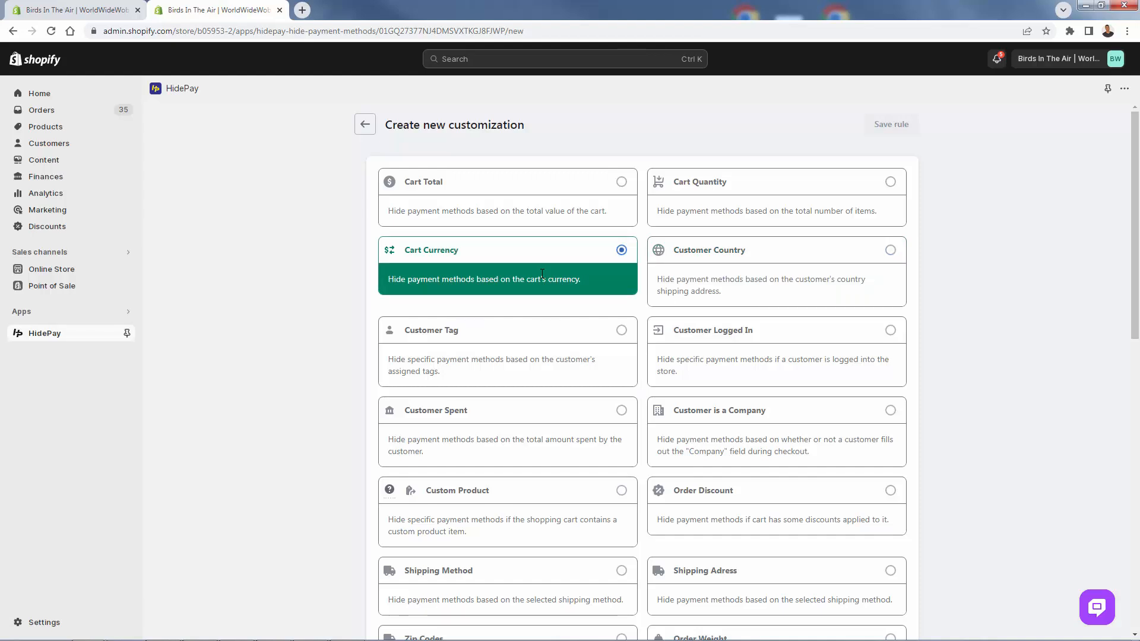
left_click(503, 202)
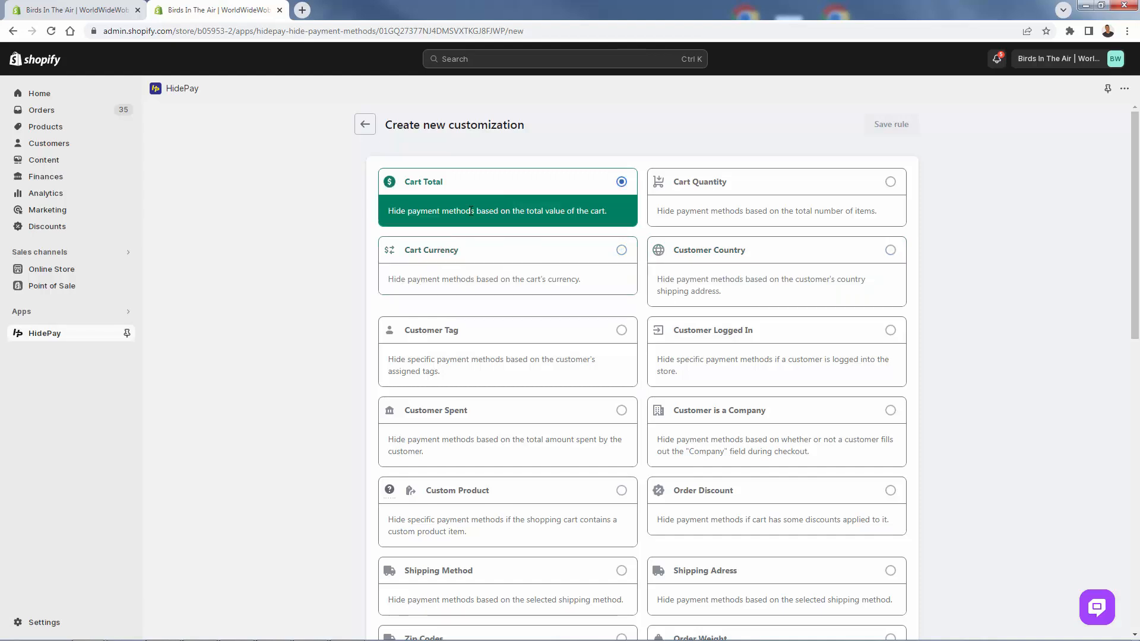
scroll(497, 354, "down", 4)
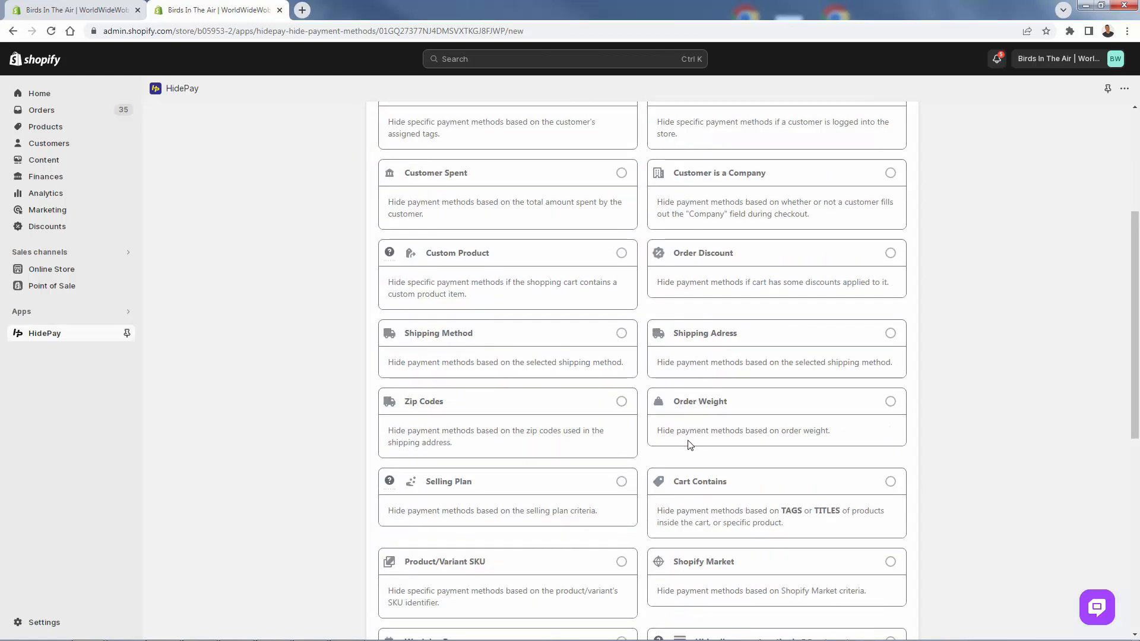
scroll(691, 446, "down", 2)
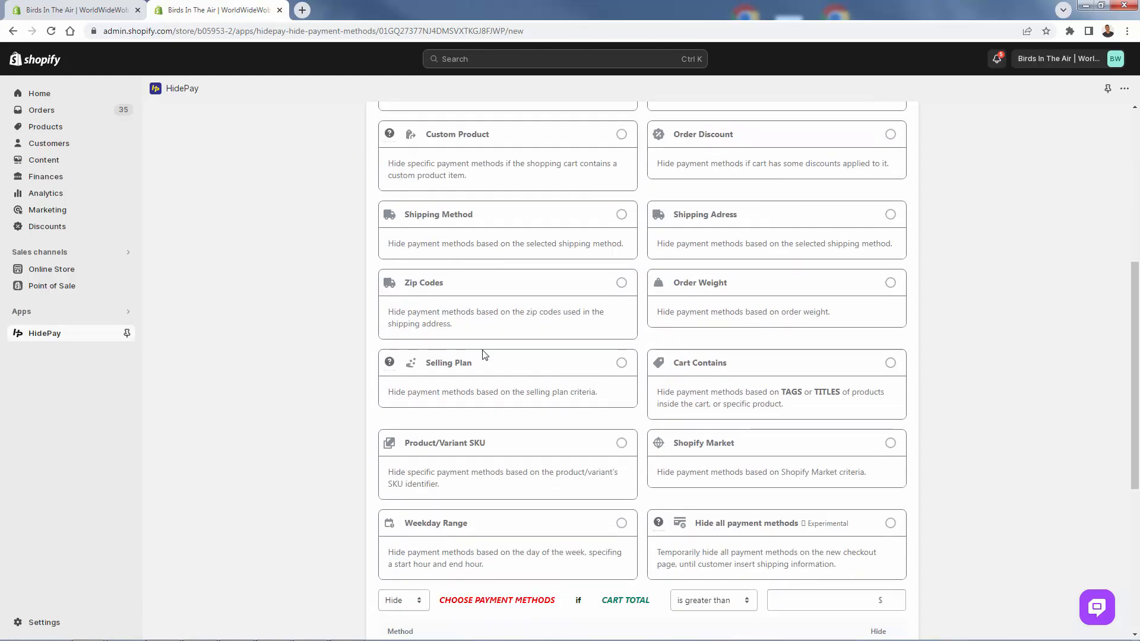
left_click(680, 386)
scroll(488, 442, "up", 6)
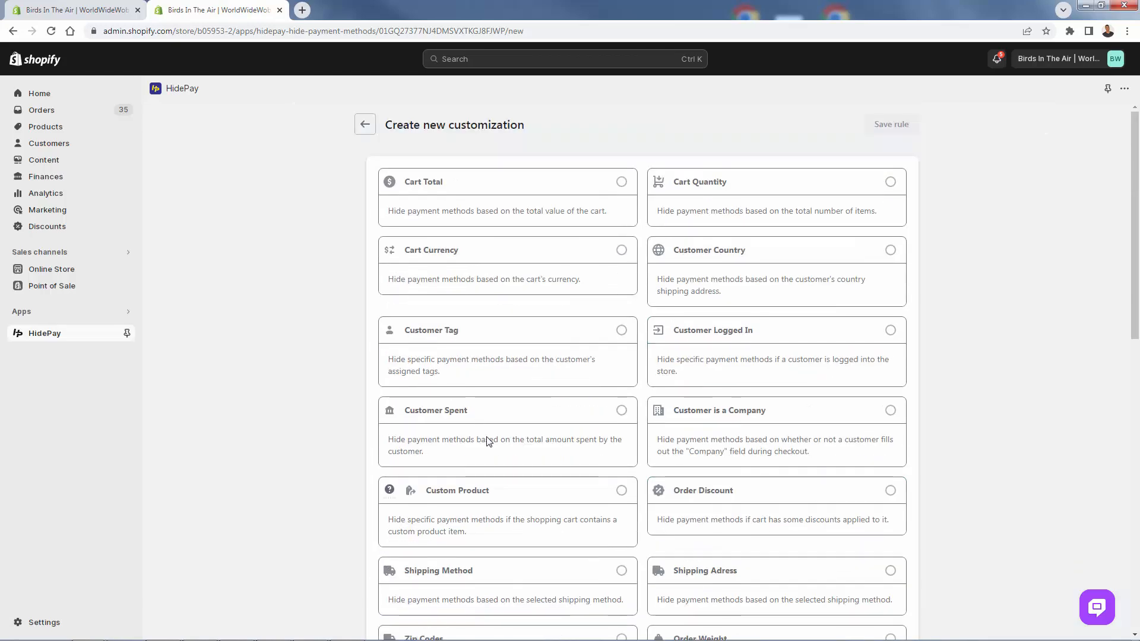
- Base the new rule on Customer Country and bring up its condition and payment method settings
left_click(689, 267)
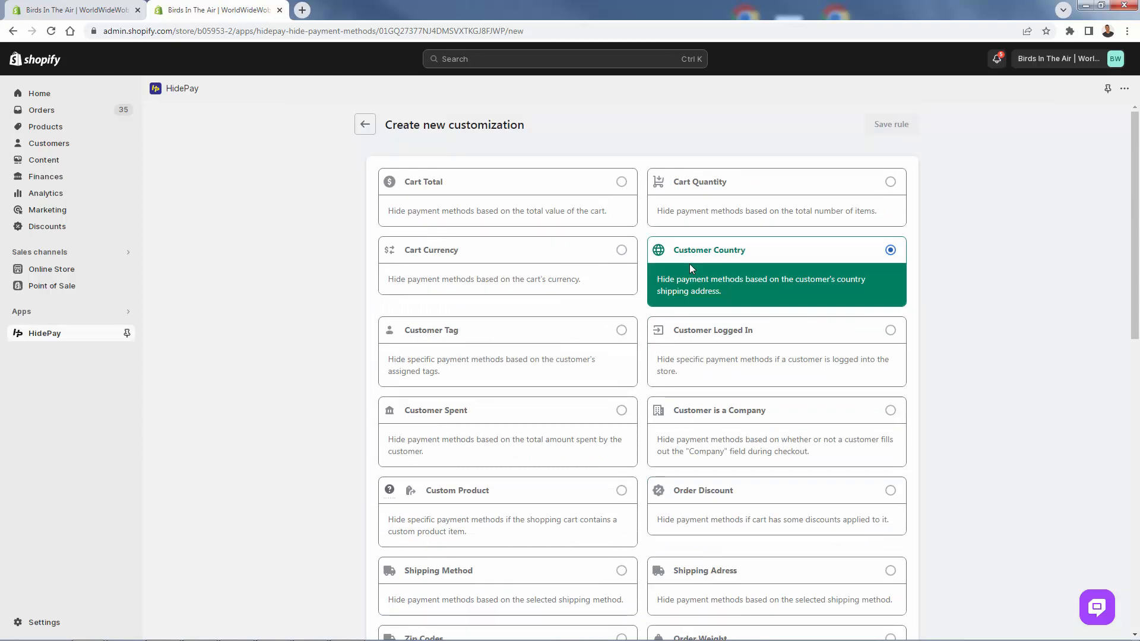
scroll(255, 333, "down", 7)
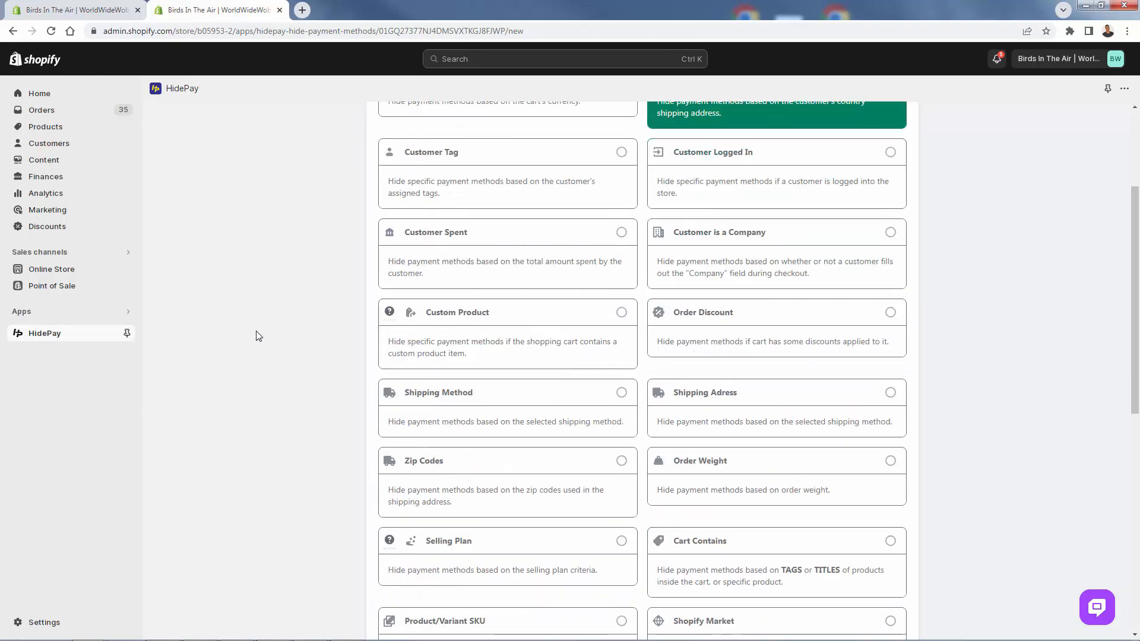
scroll(256, 336, "down", 5)
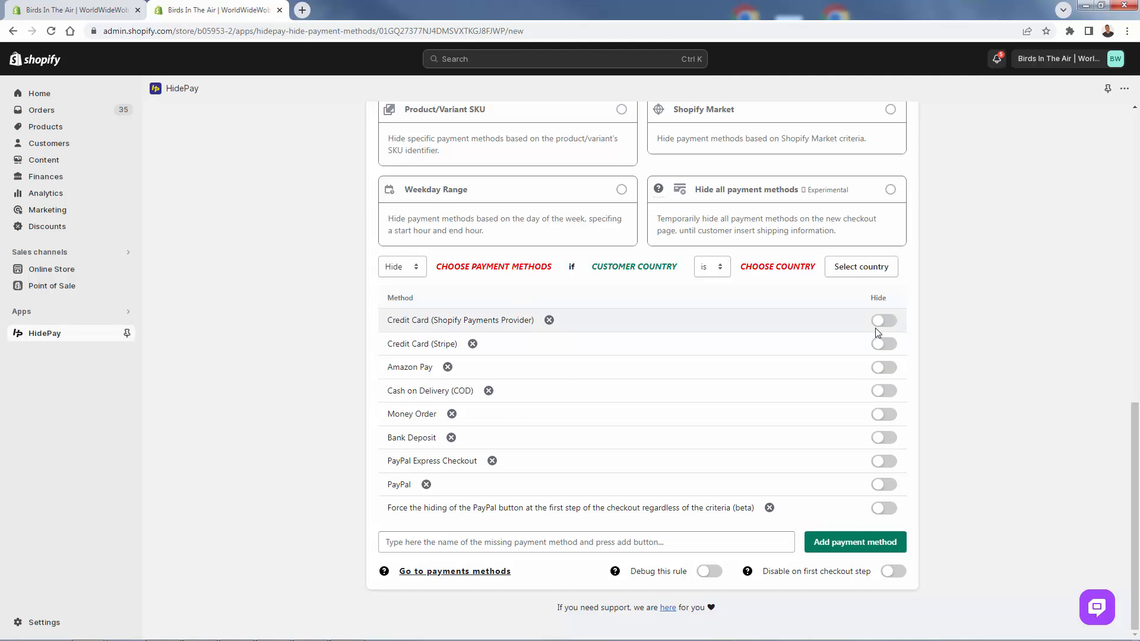
scroll(819, 410, "up", 1)
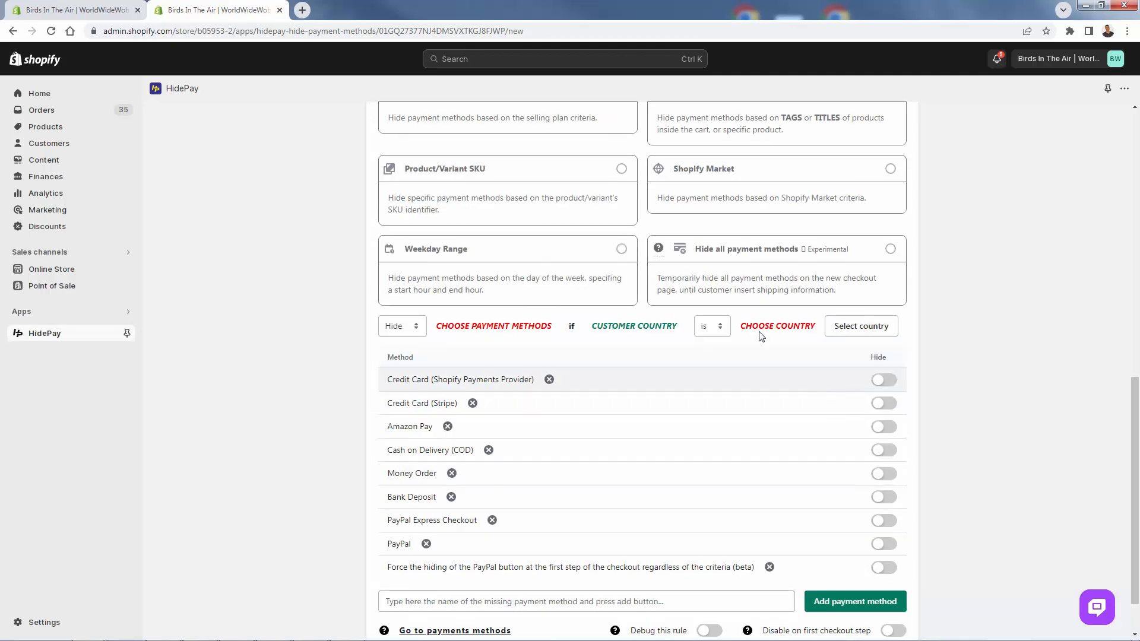
- Examine the available rule actions and the payment method and customer country parts of the rule's condition
left_click(409, 332)
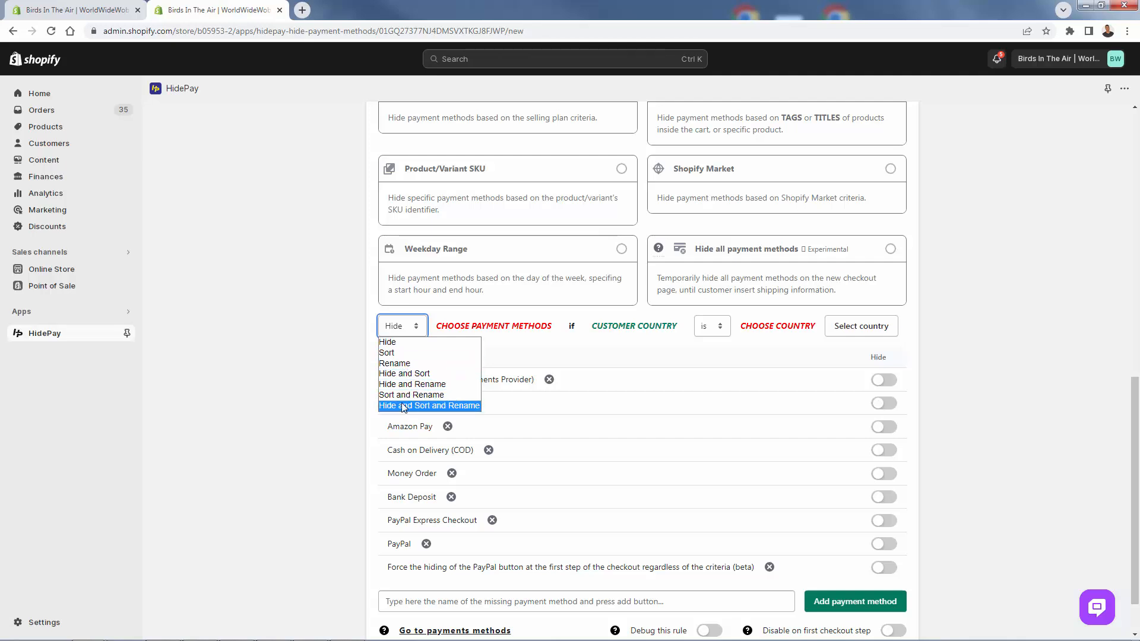
left_click(265, 374)
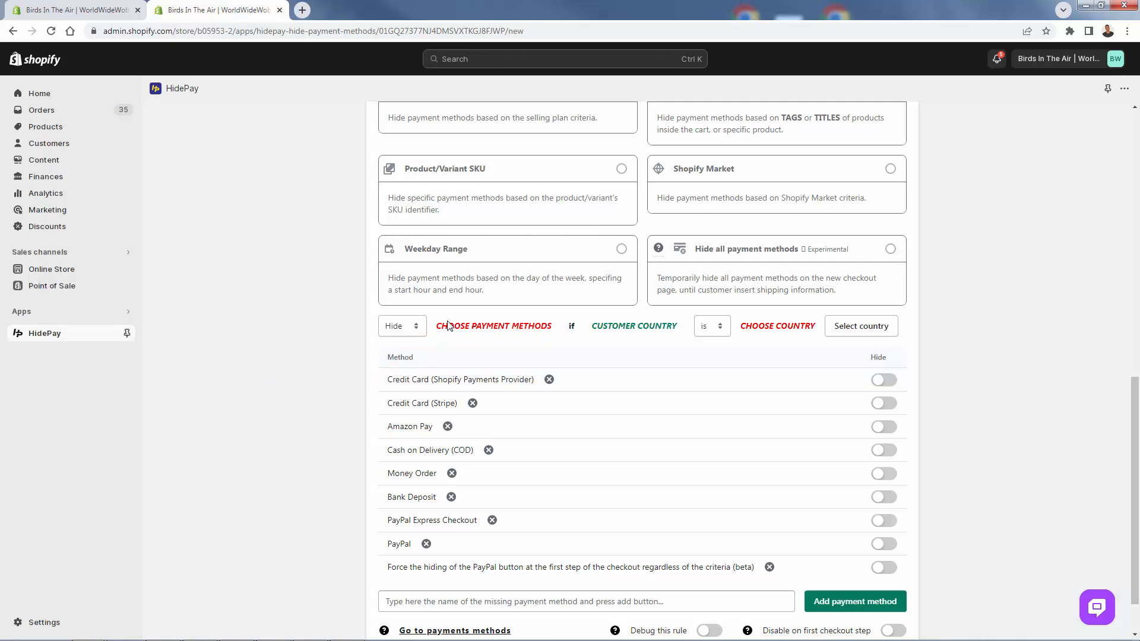
left_click_drag(447, 326, 550, 326)
left_click(537, 373)
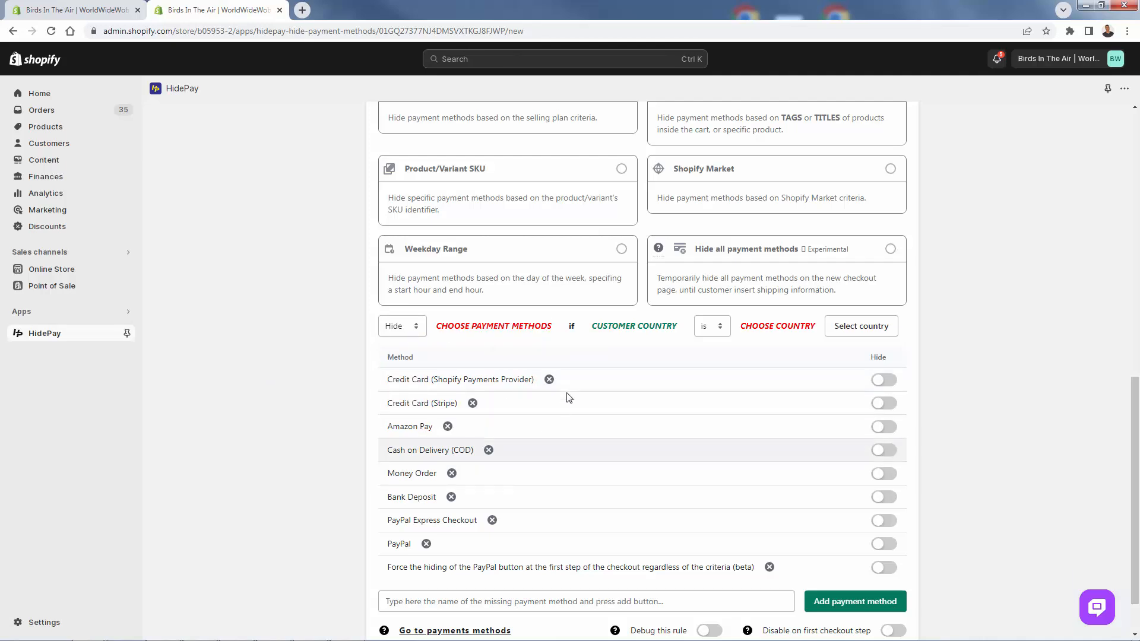
left_click_drag(593, 328, 654, 329)
left_click(684, 331)
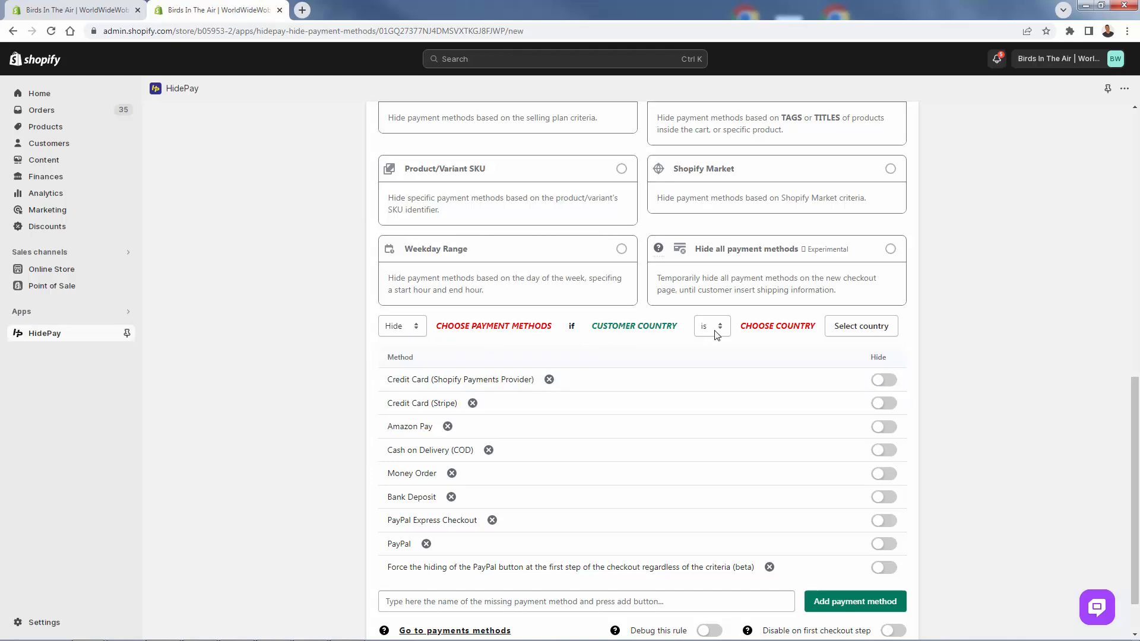
- Set United States as the country in the rule's Customer Country condition
left_click(848, 330)
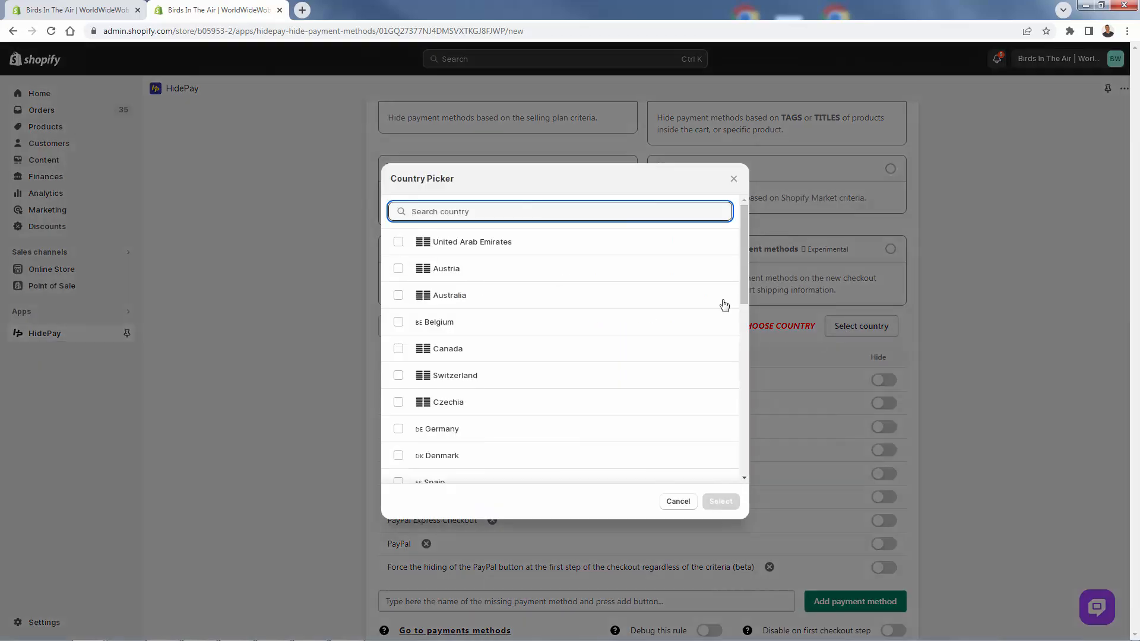
left_click_drag(742, 279, 754, 479)
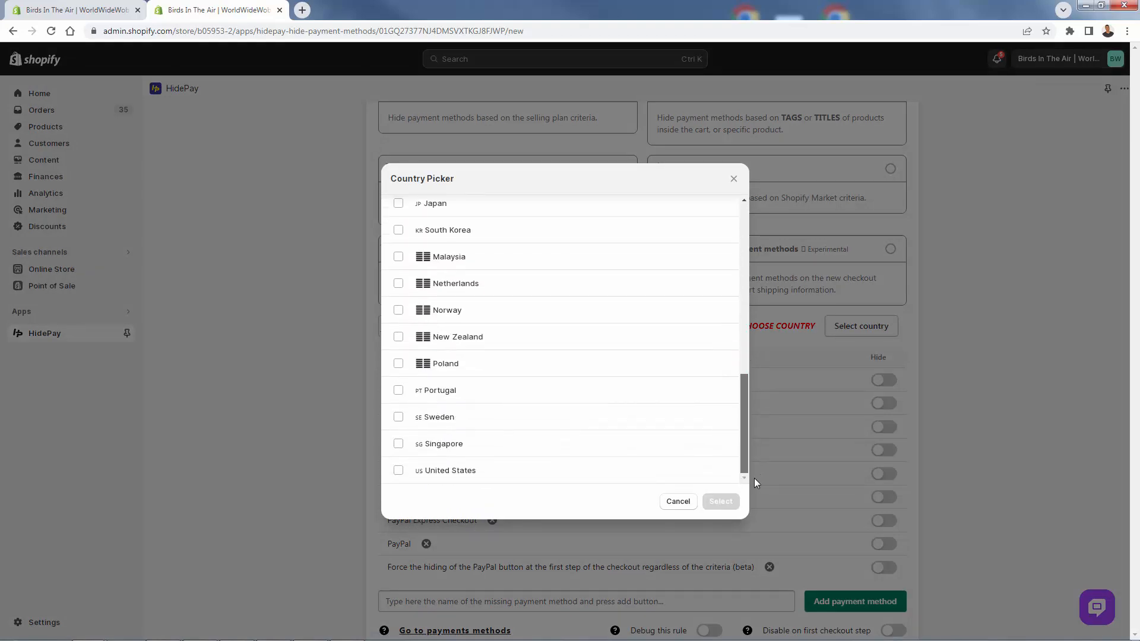
left_click(398, 471)
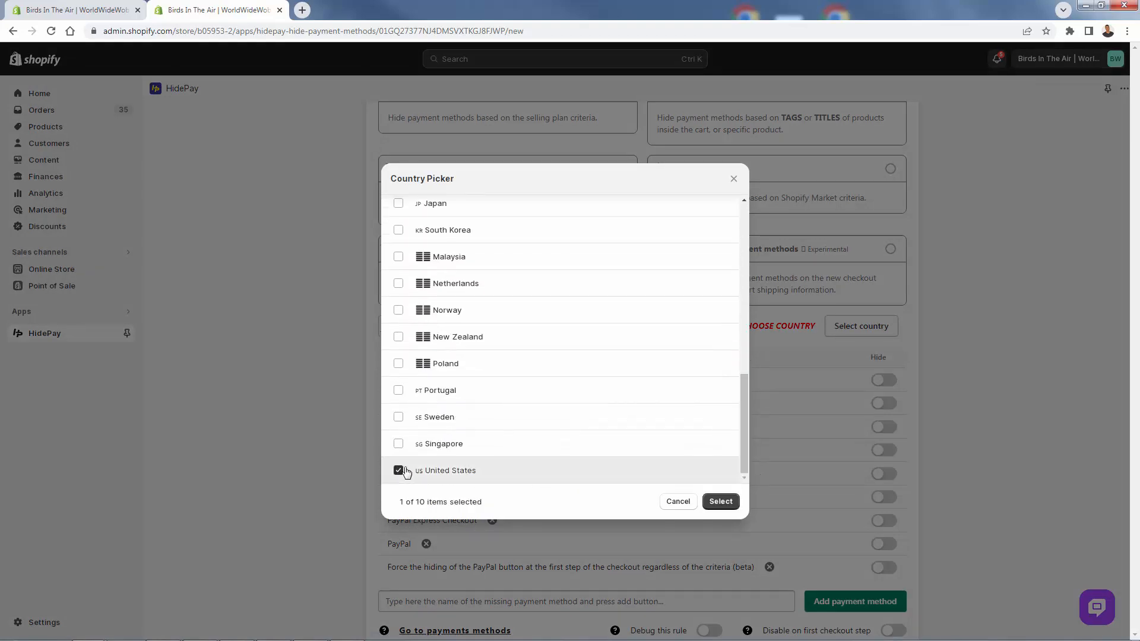
left_click(720, 502)
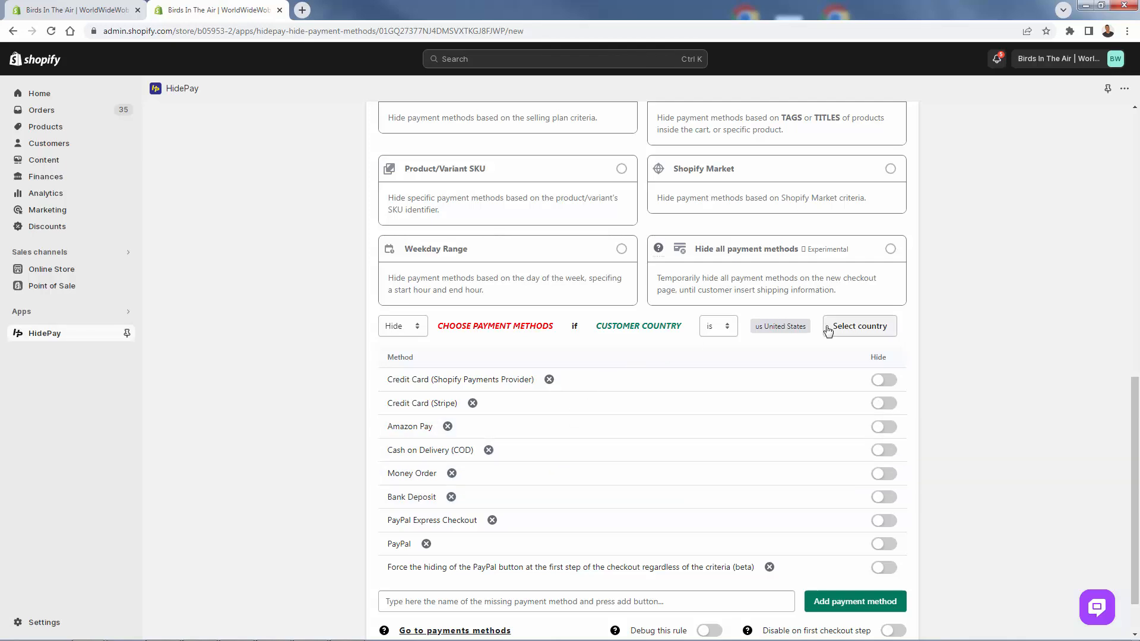
- Try the "is not" operator in the rule's Customer Country condition and return it to "is"
left_click(719, 330)
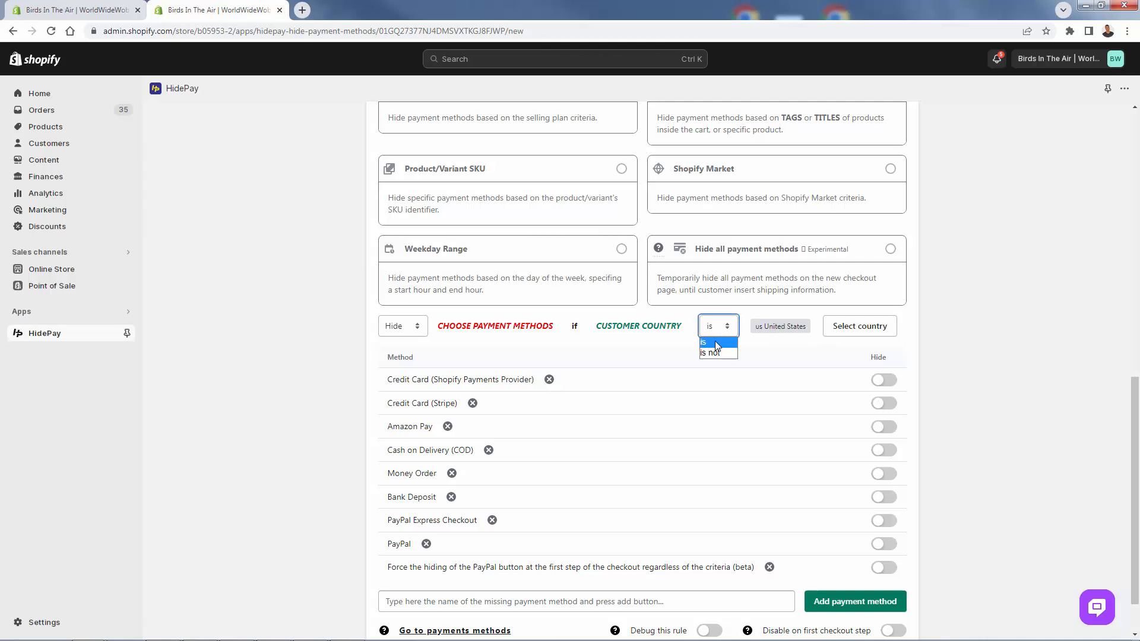
left_click(714, 354)
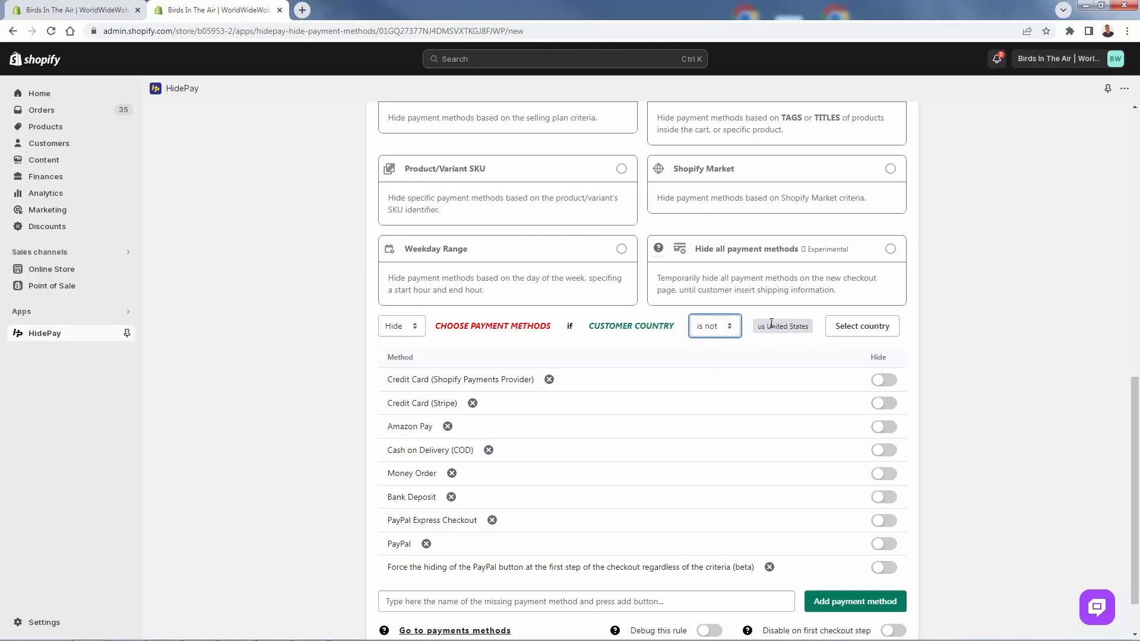
left_click(705, 326)
left_click(708, 343)
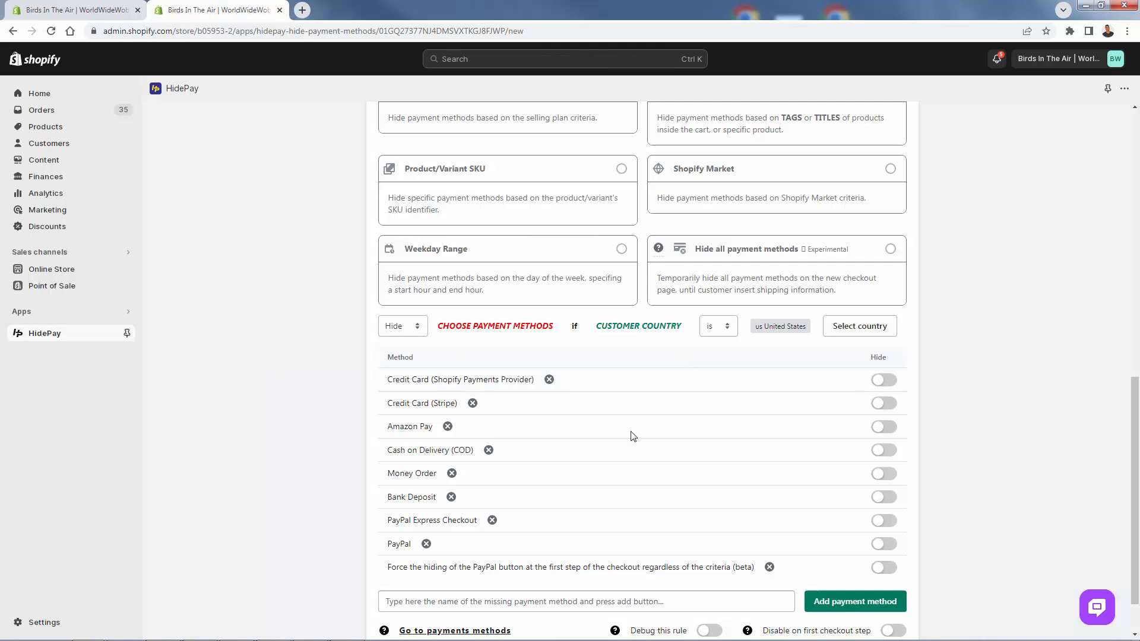
- Choose PayPal as the only payment method to hide for United States customers and save the new rule
left_click(881, 544)
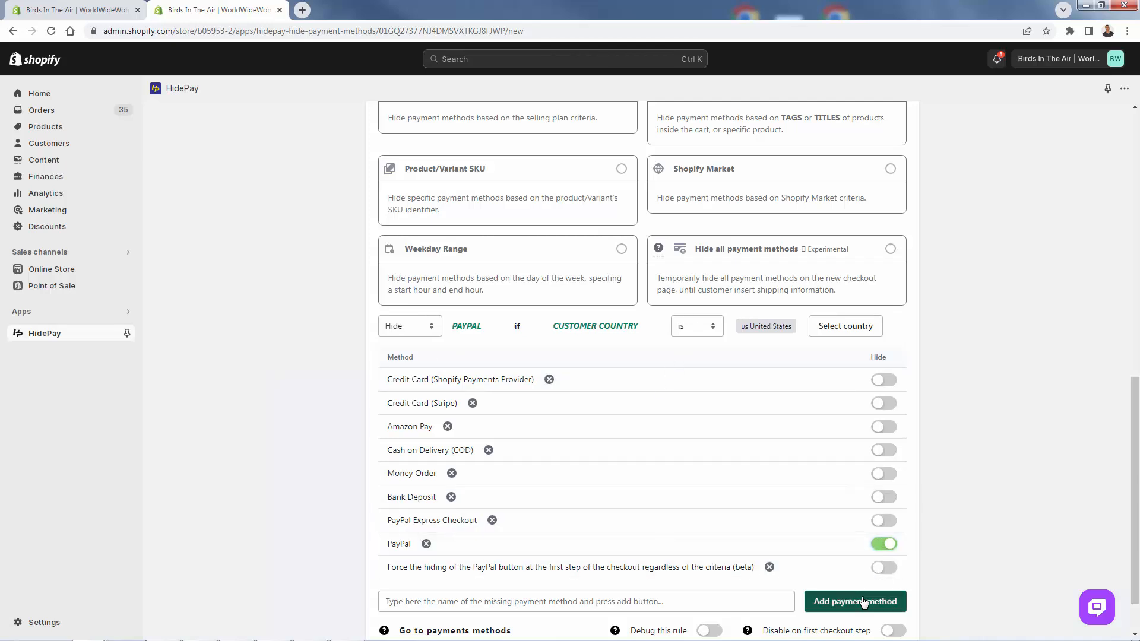
left_click(885, 545)
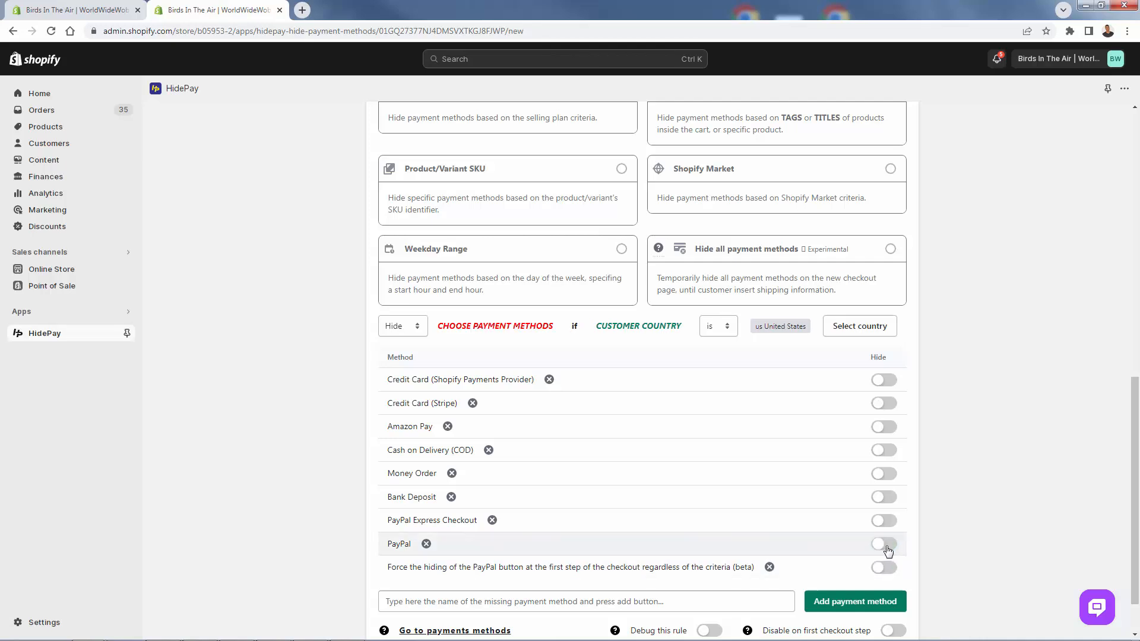
left_click(887, 548)
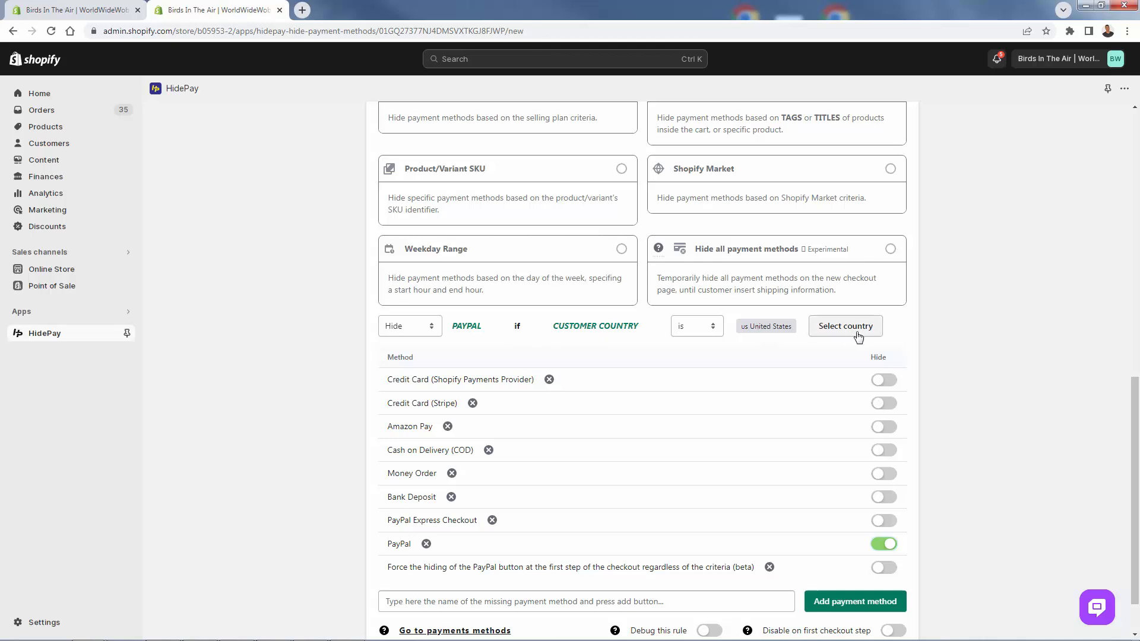
scroll(936, 408, "down", 1)
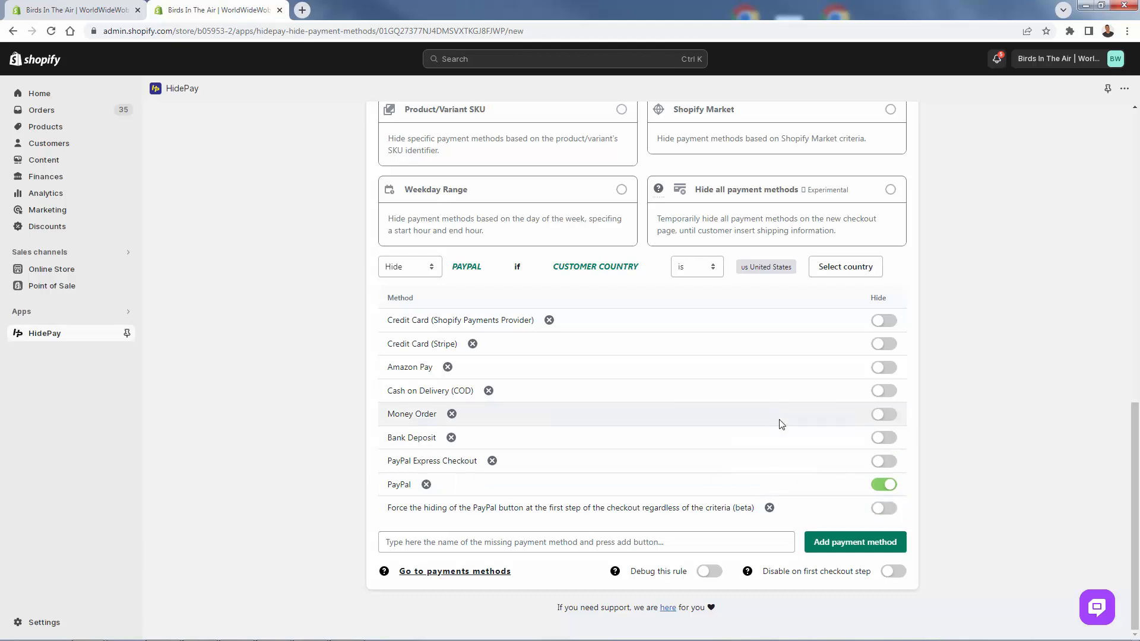
left_click(886, 393)
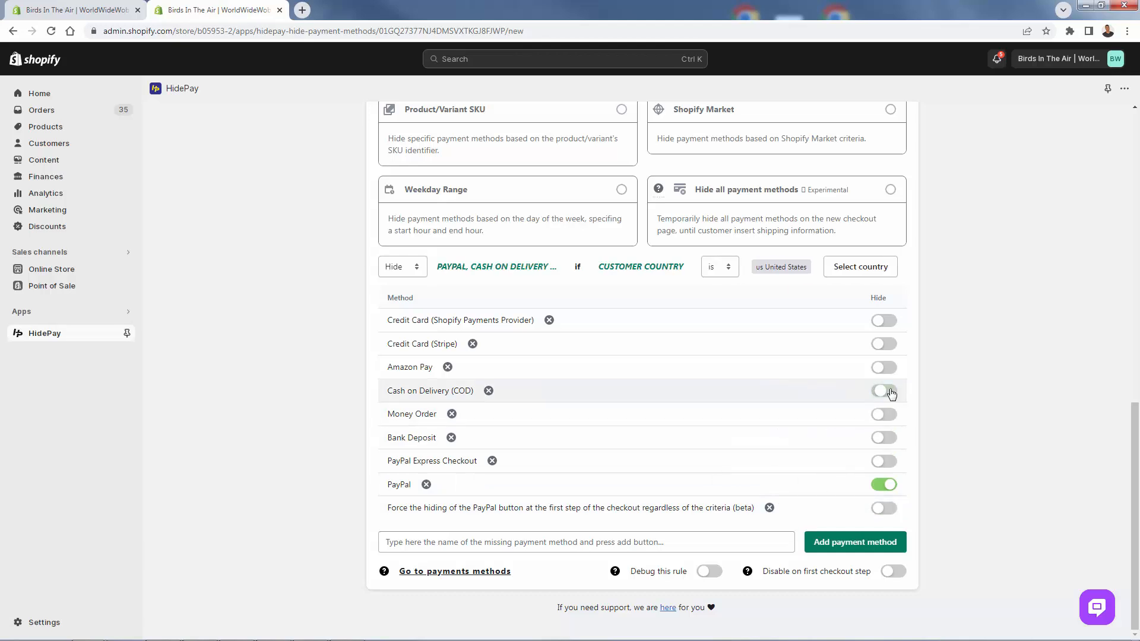
left_click(884, 391)
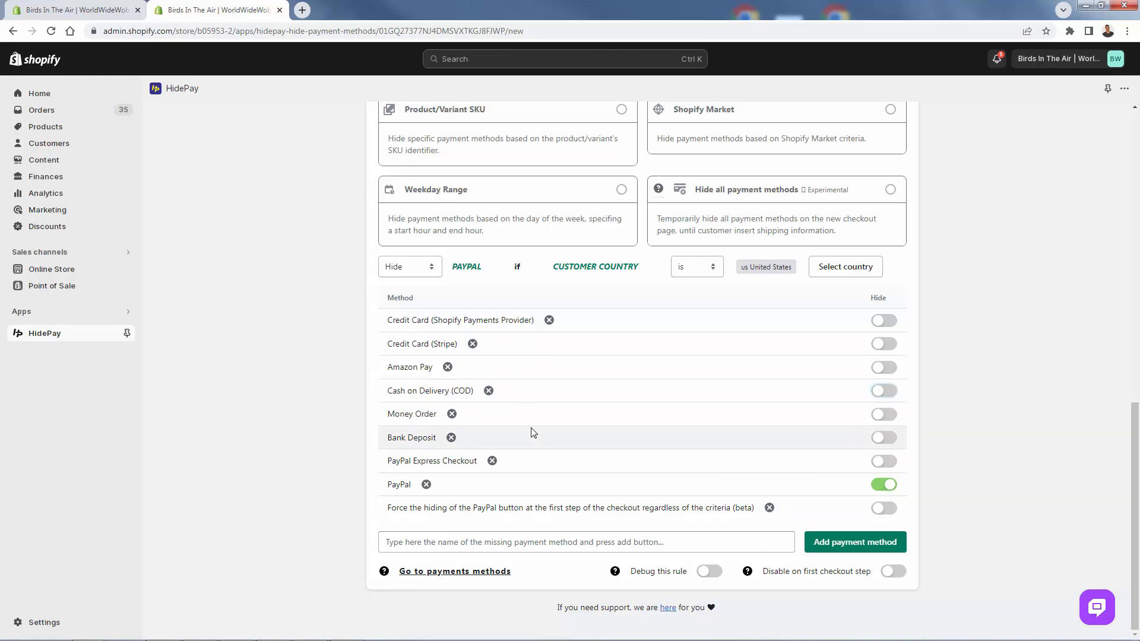
scroll(538, 416, "up", 10)
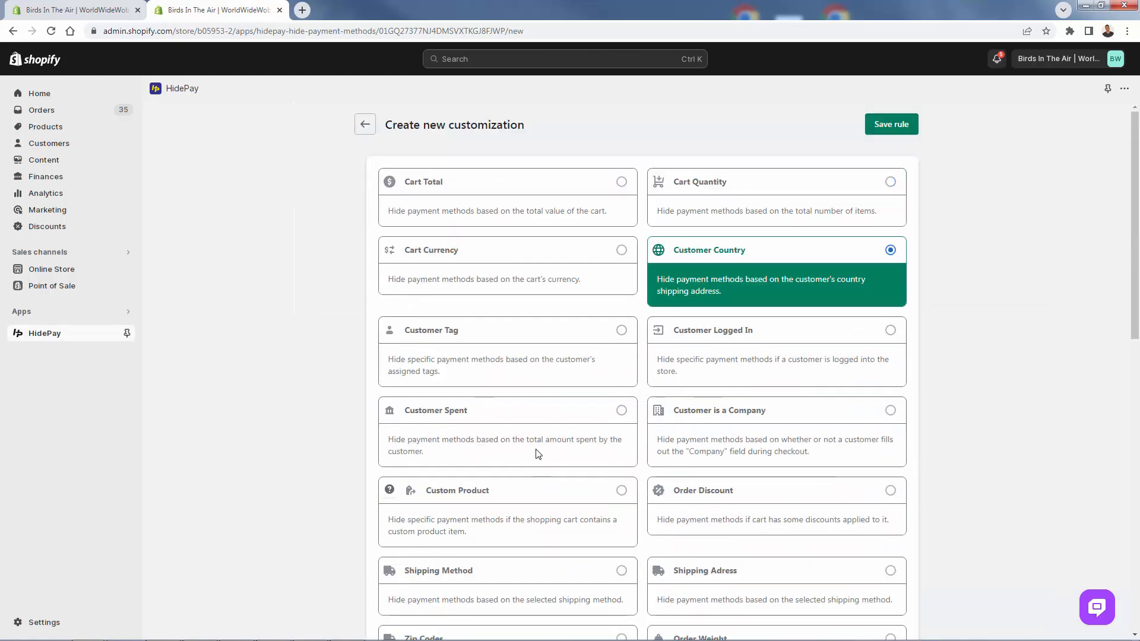
left_click(893, 126)
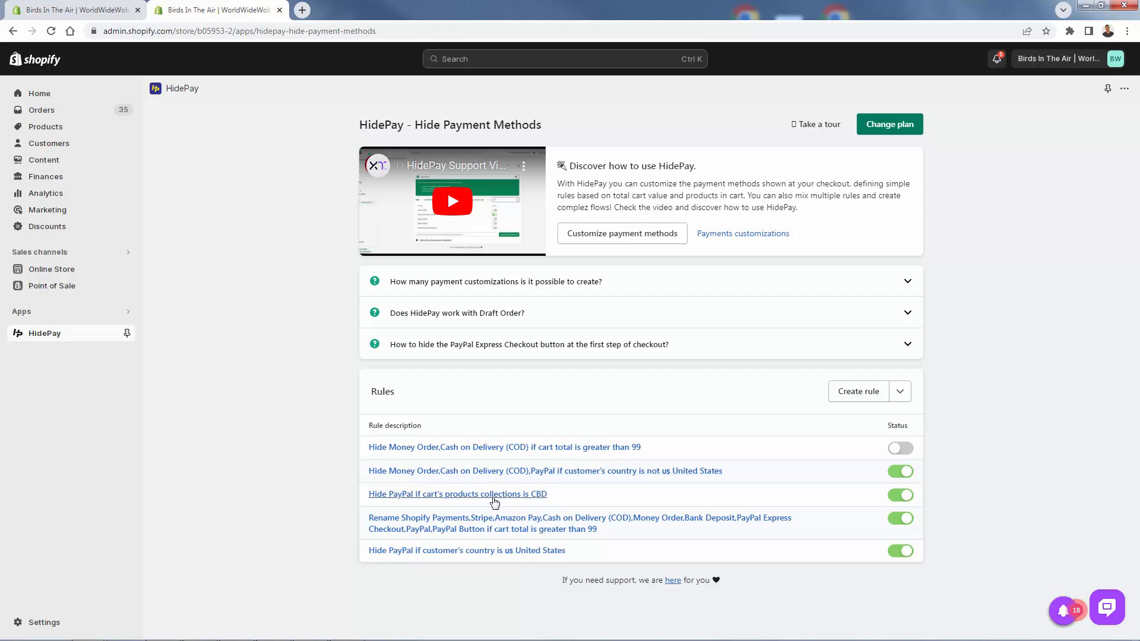
- Open the rule that hides PayPal for the CBD collection and base its condition on collections of product in cart
left_click(494, 496)
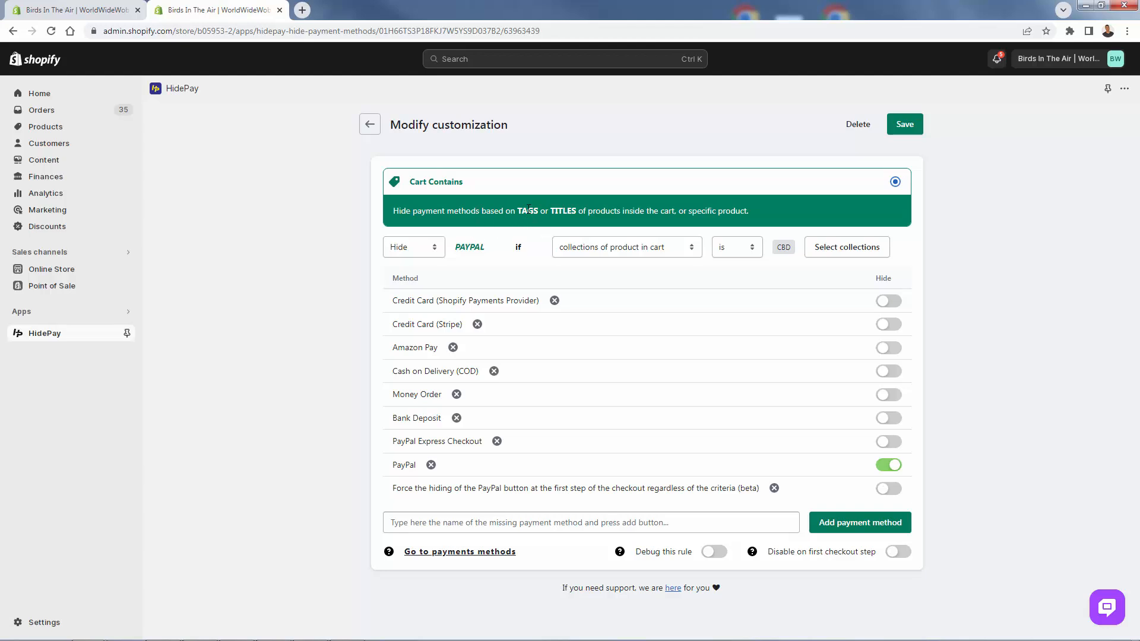
left_click(592, 247)
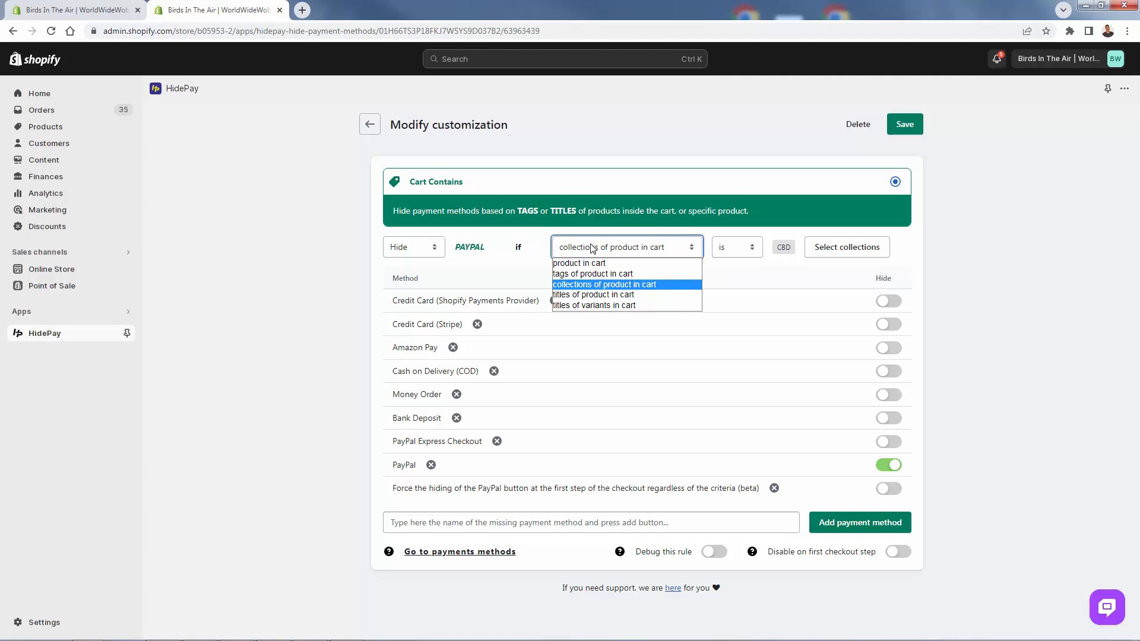
left_click(601, 284)
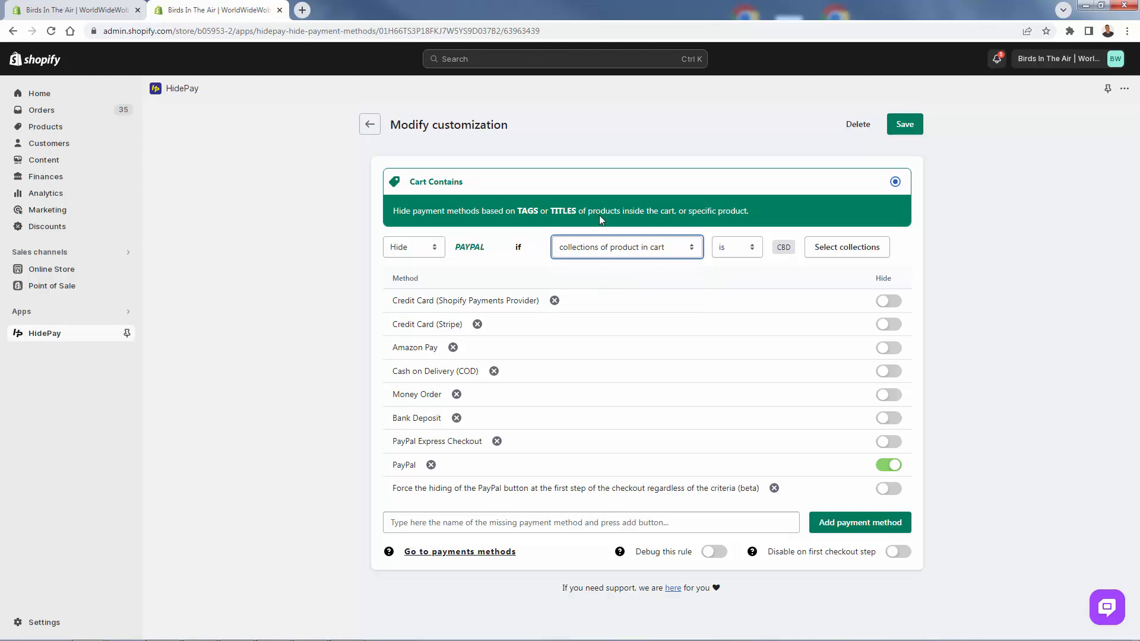
left_click(603, 252)
left_click(598, 285)
- Set the collection condition's operator to "is" and add CBD as its collection
left_click(685, 257)
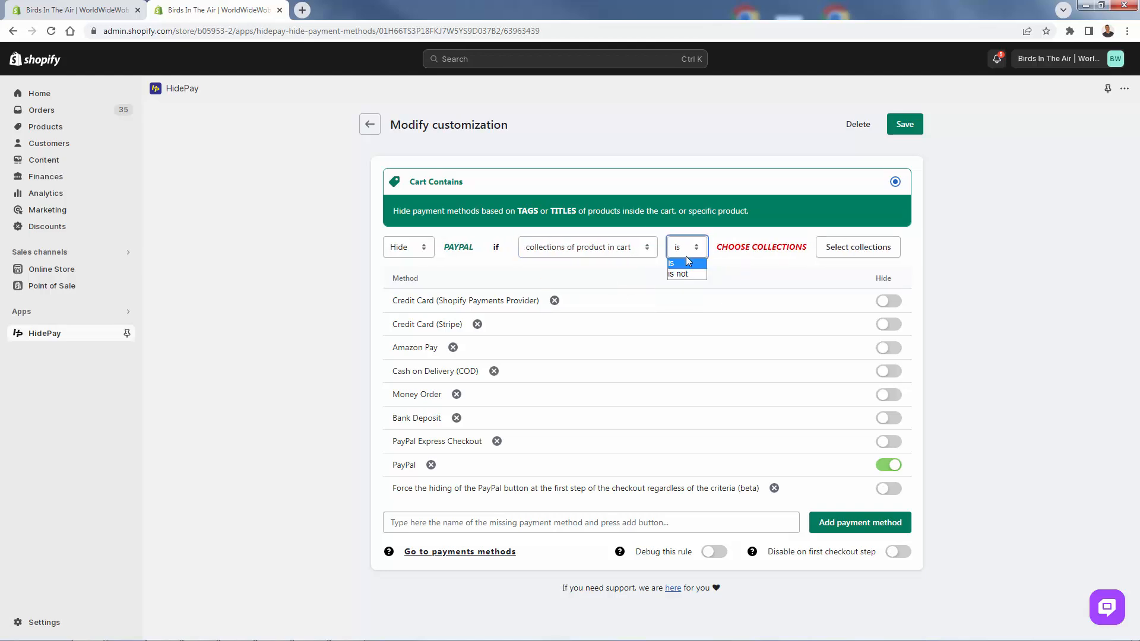
left_click(676, 263)
left_click(825, 247)
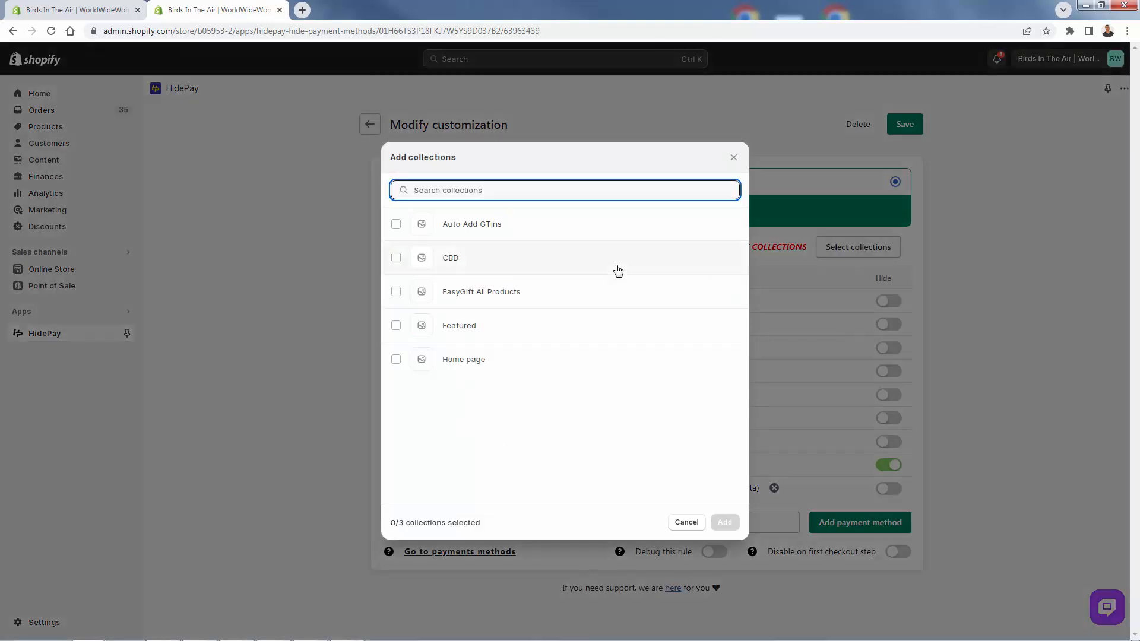
left_click(396, 258)
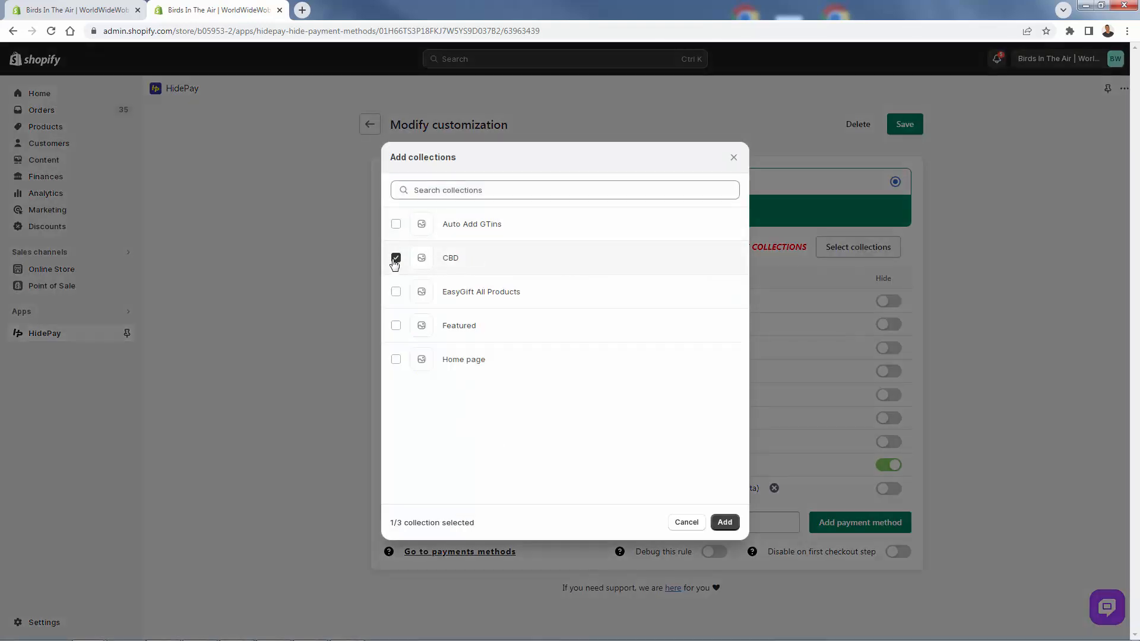
left_click(725, 522)
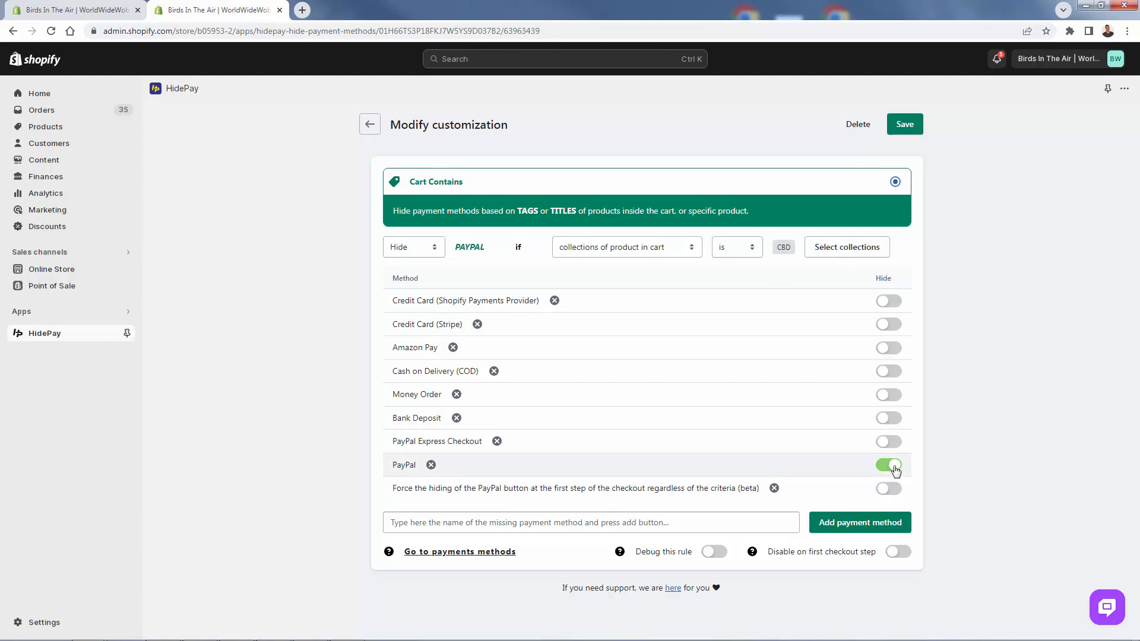
- Keep Hide as the rule's action with only PayPal selected and save the CBD collection rule
left_click(894, 302)
left_click(894, 302)
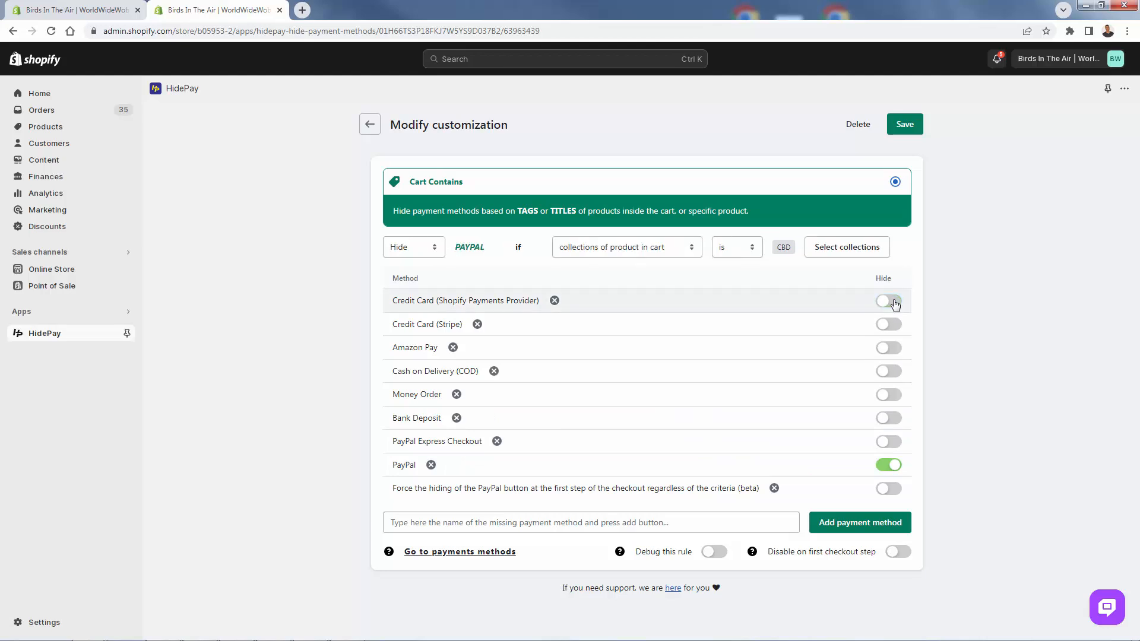
left_click(419, 250)
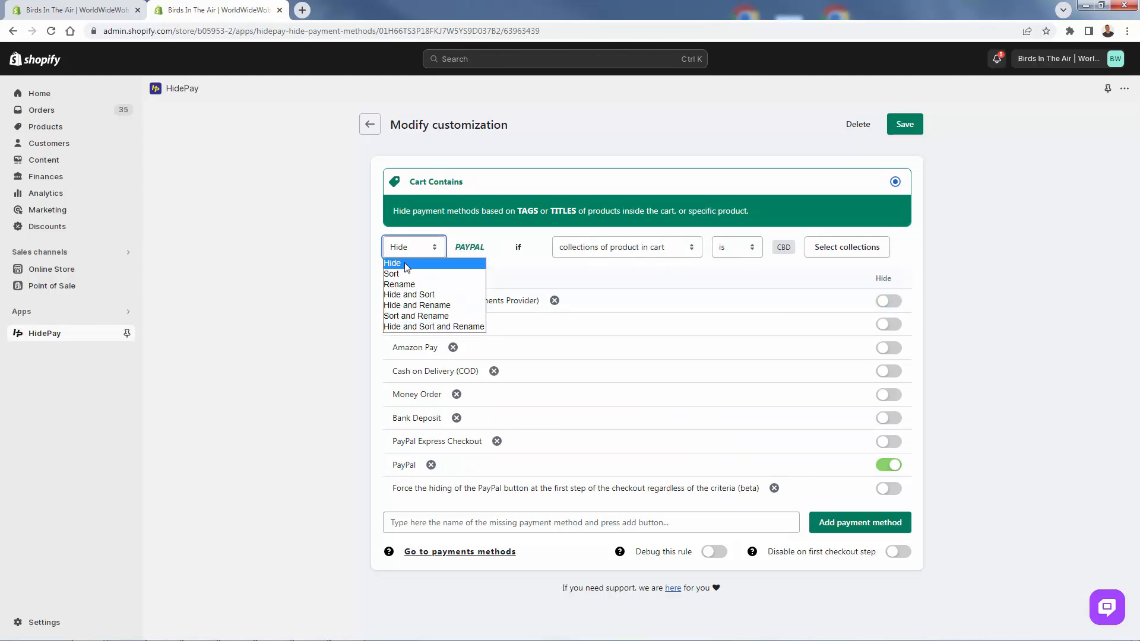
left_click(397, 268)
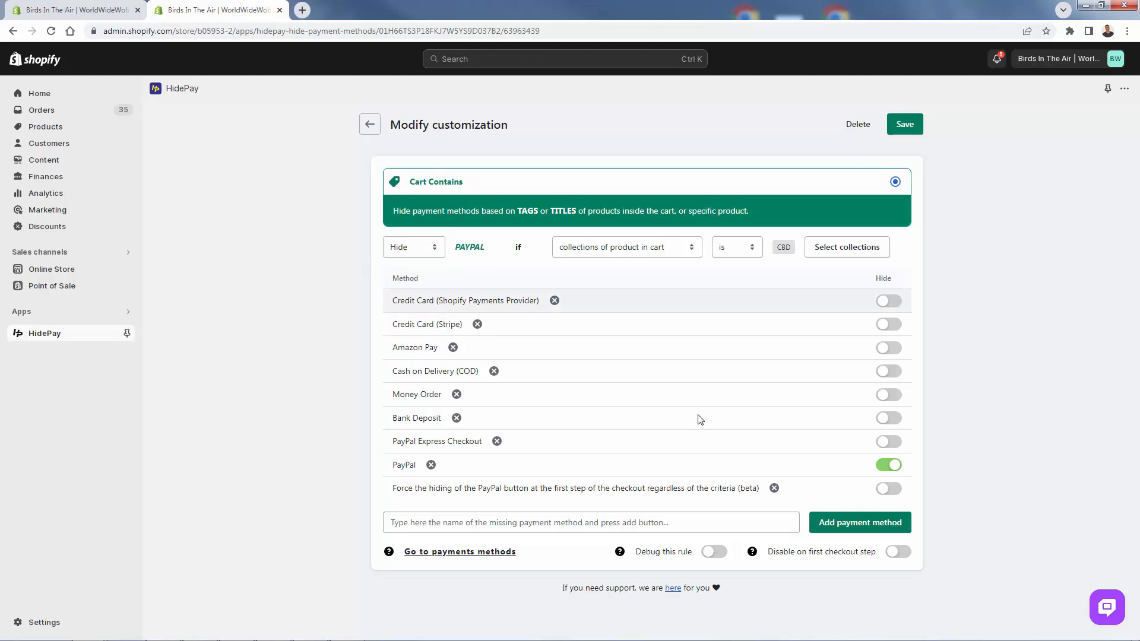
left_click(907, 127)
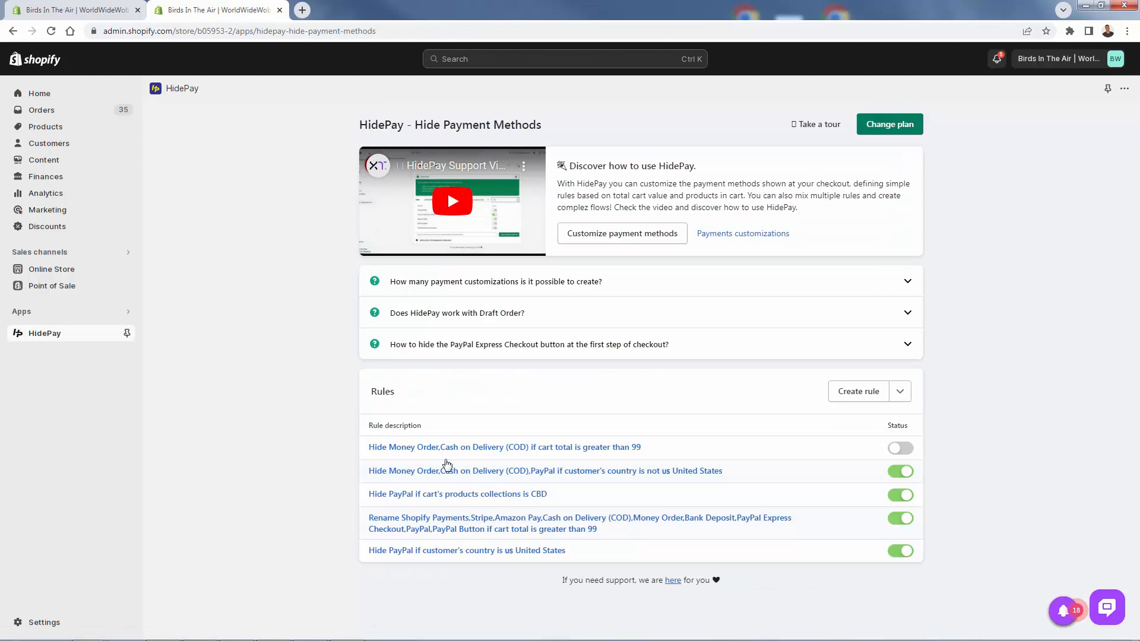
- Open the rename rule for cart totals greater than 99, examine the Shopify Payments new name, and return to the rules list without saving
left_click(444, 530)
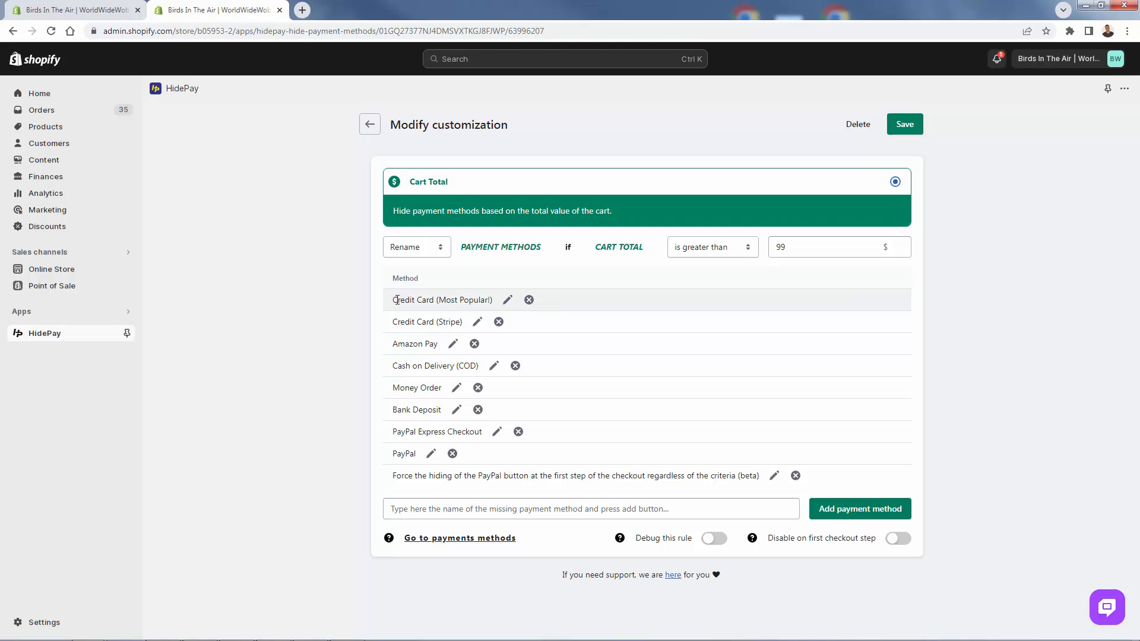
left_click(507, 301)
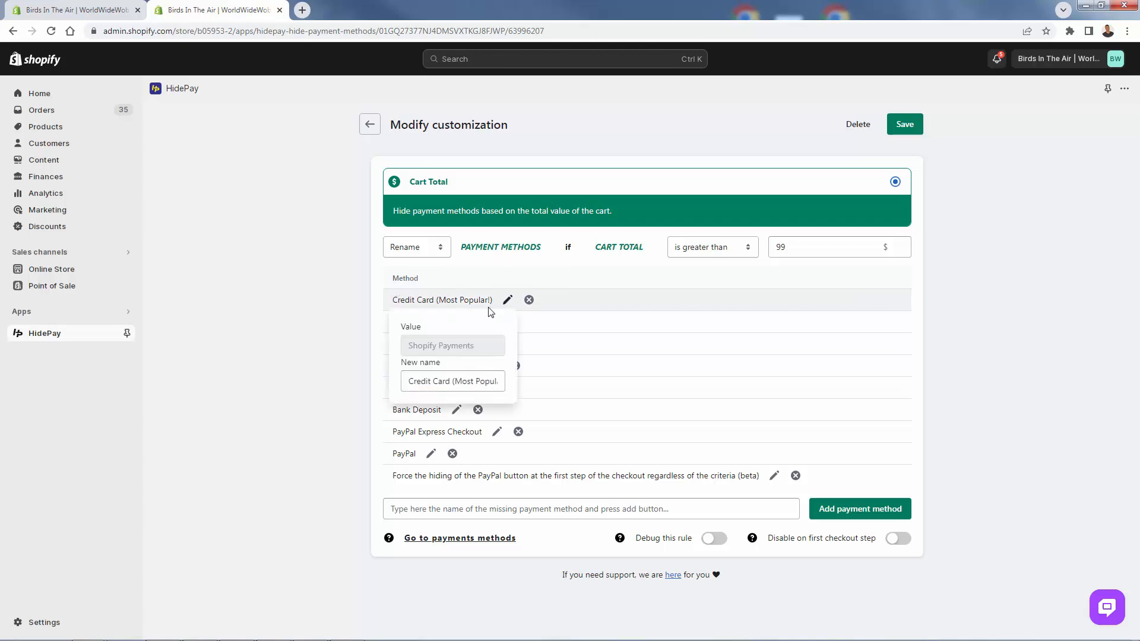
left_click_drag(482, 378, 523, 384)
left_click(477, 388)
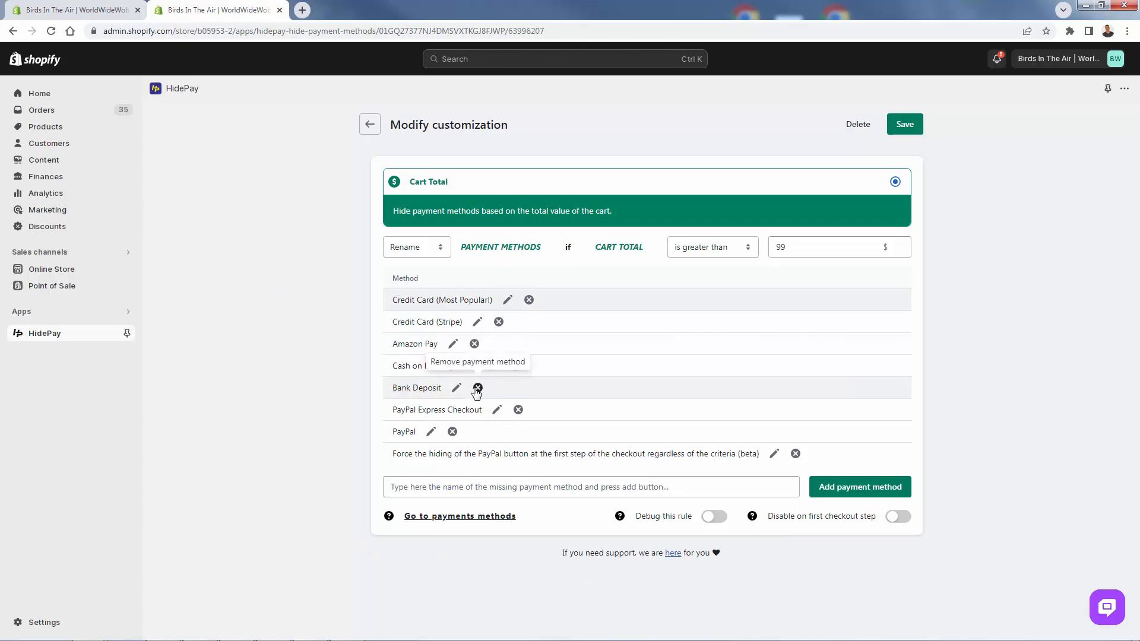
left_click(508, 304)
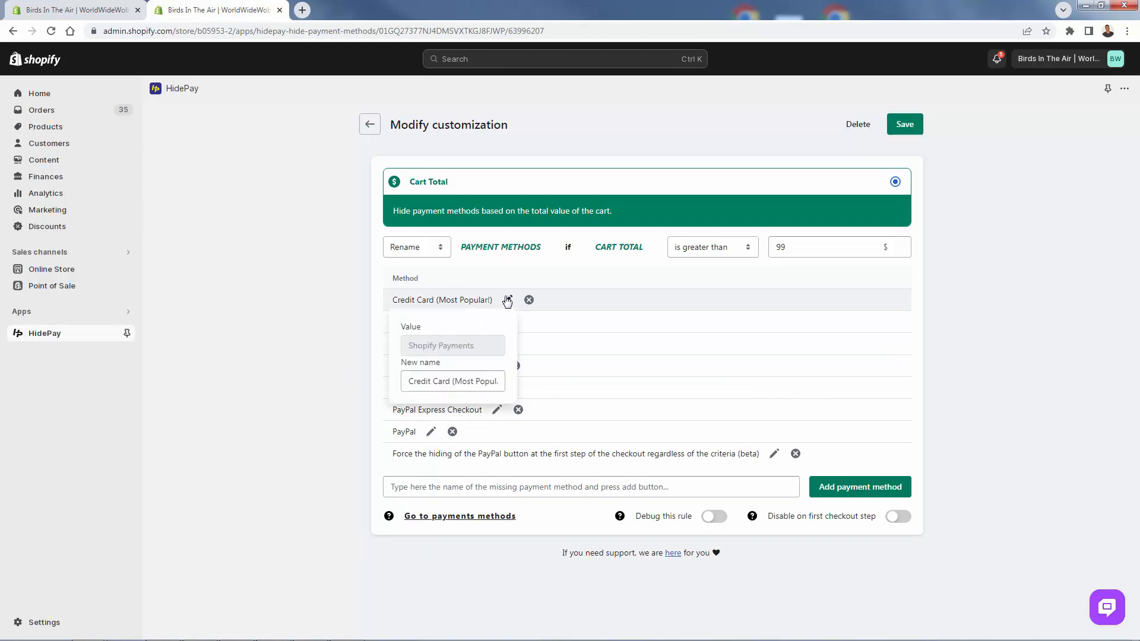
left_click(237, 346)
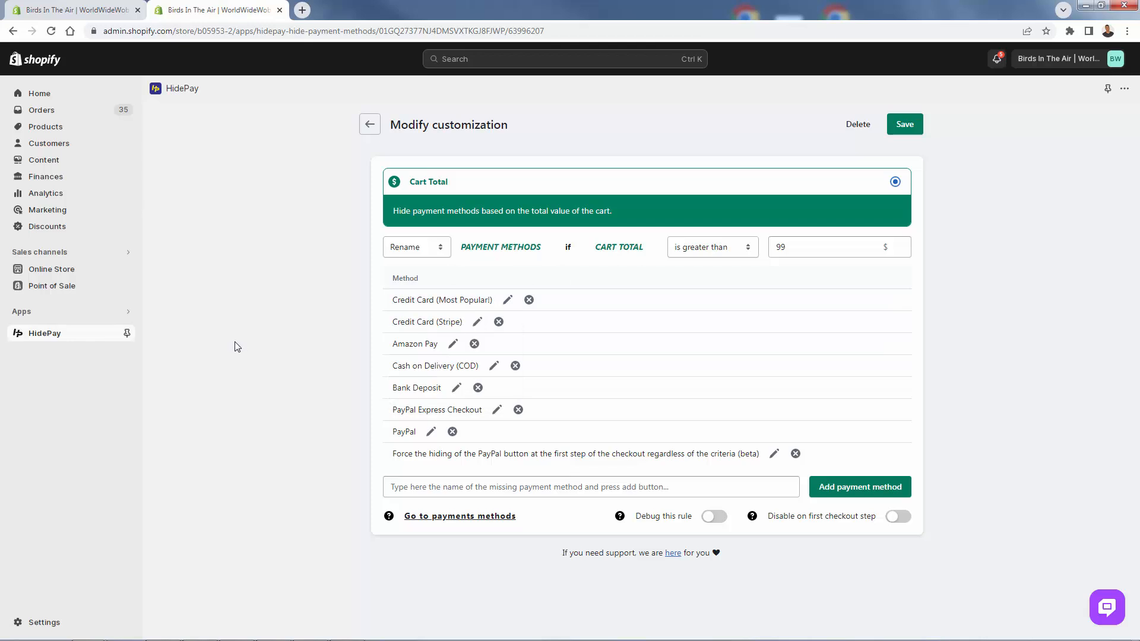
left_click(370, 123)
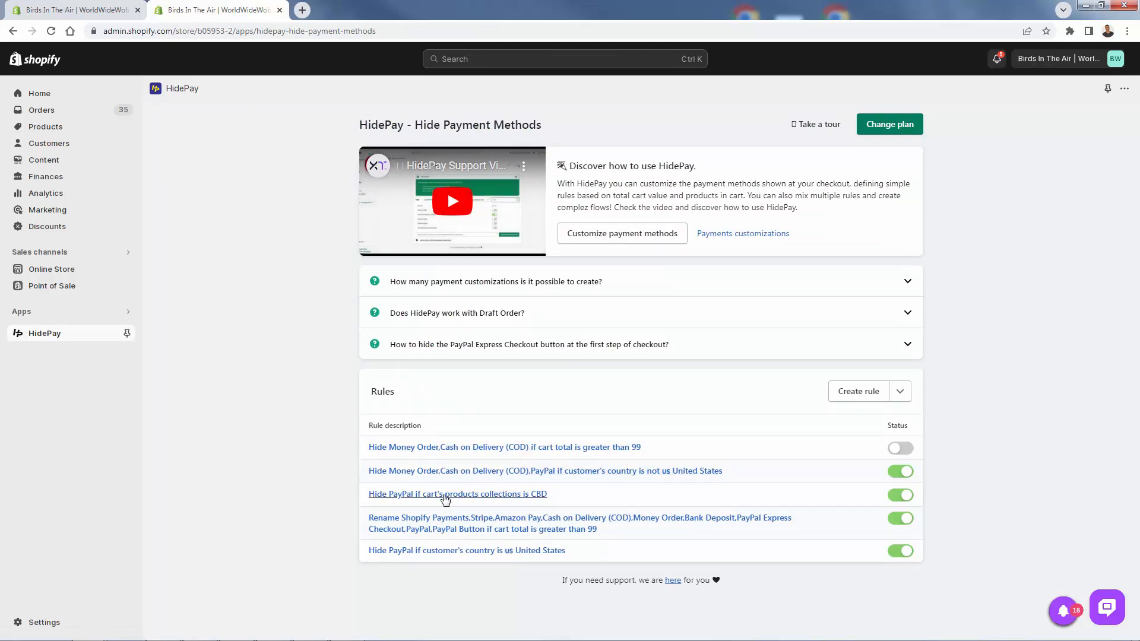
- Toggle the status of the CBD collection rule and open the birdsintheair.com storefront in a new incognito window
left_click(901, 497)
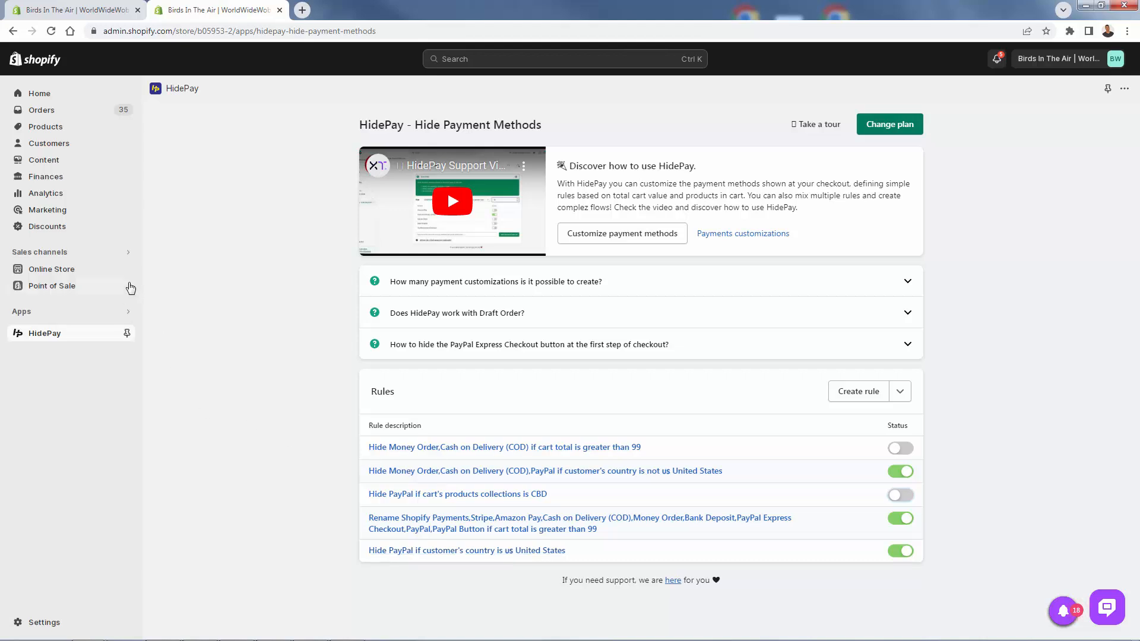
right_click(127, 272)
left_click(149, 348)
key("ctrl+shift+n")
key("ctrl+v")
key("Return")
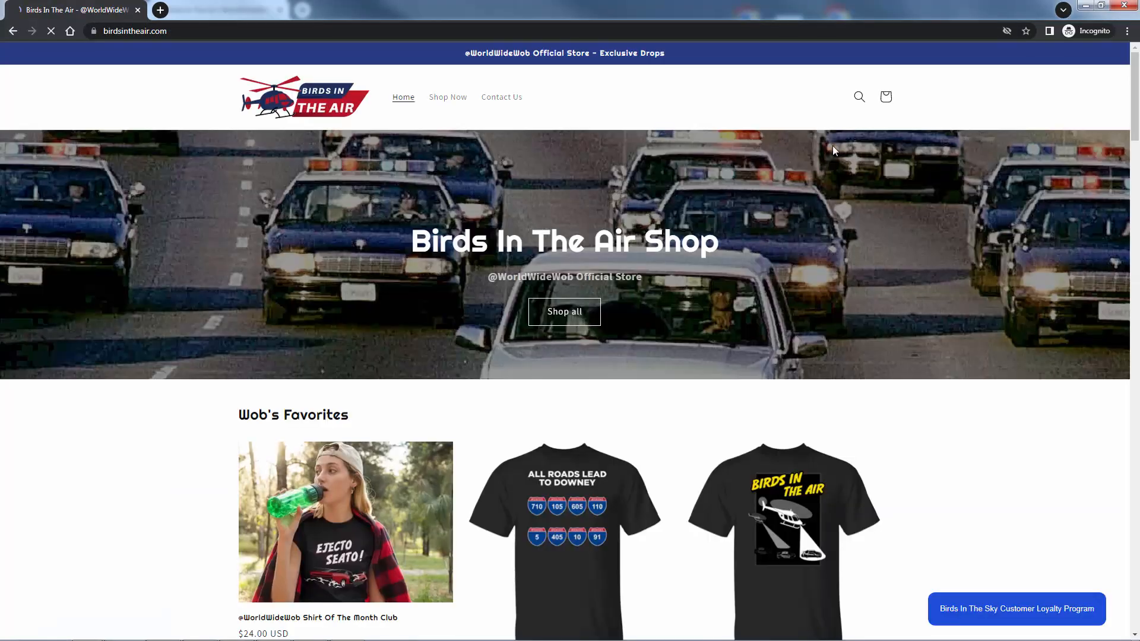
- Add four All Roads Lead To Downey black unisex T-shirts in size S to the cart
scroll(906, 85, "down", 2)
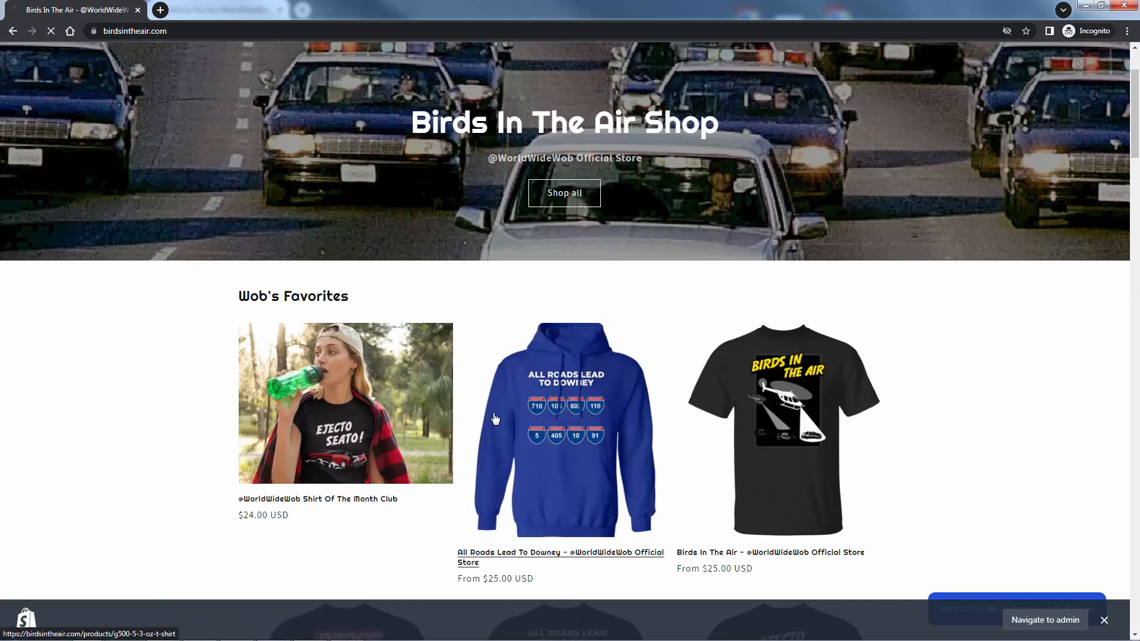
left_click(561, 391)
scroll(620, 337, "down", 1)
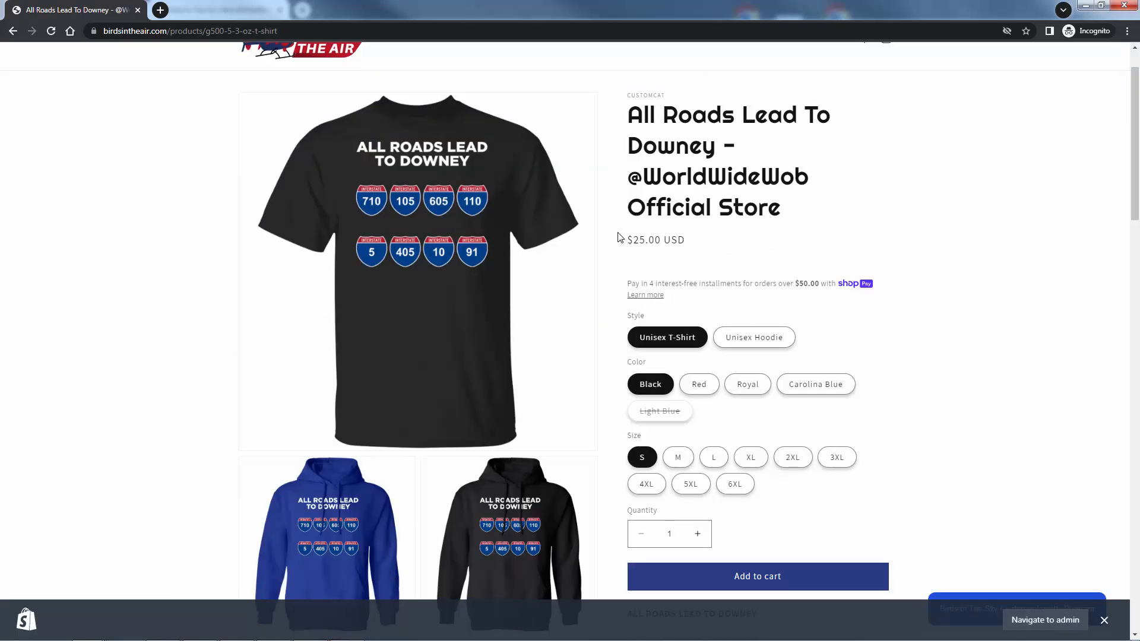
left_click(698, 533)
left_click(698, 534)
left_click(697, 534)
left_click(709, 575)
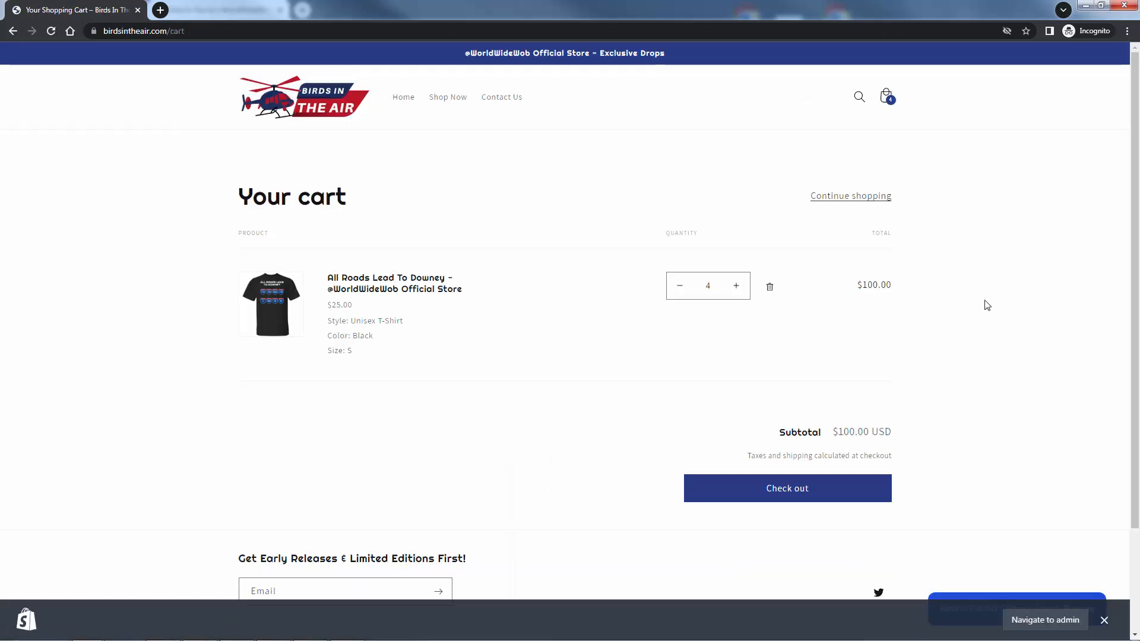
- Proceed to checkout and examine the order amount and the payment methods offered for a United States delivery address
left_click(794, 494)
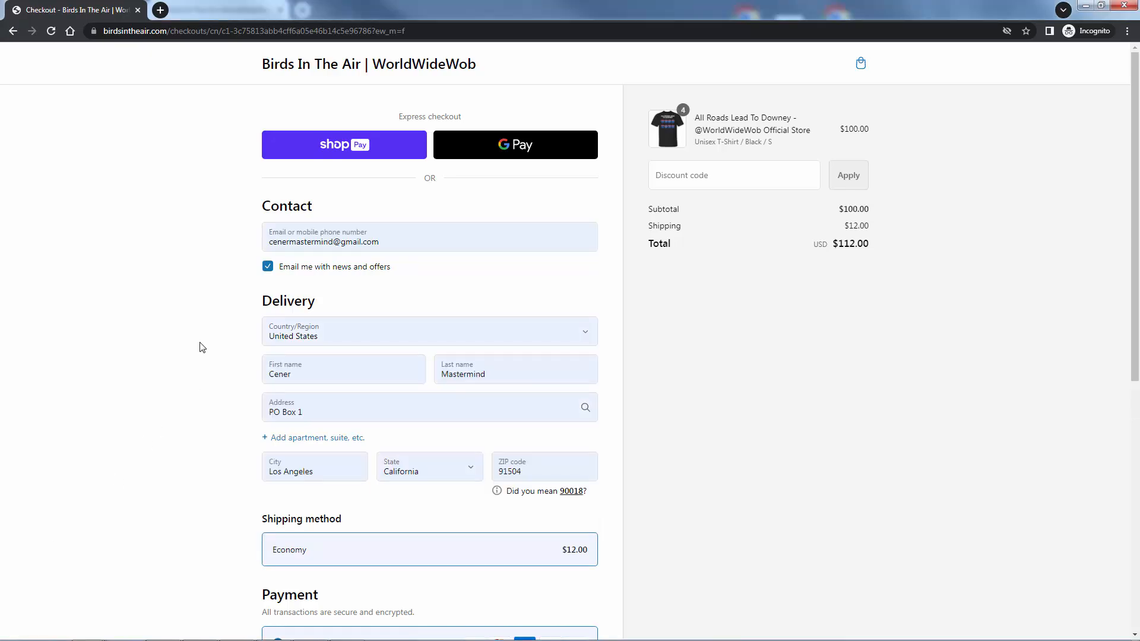
scroll(201, 347, "down", 2)
scroll(202, 347, "down", 4)
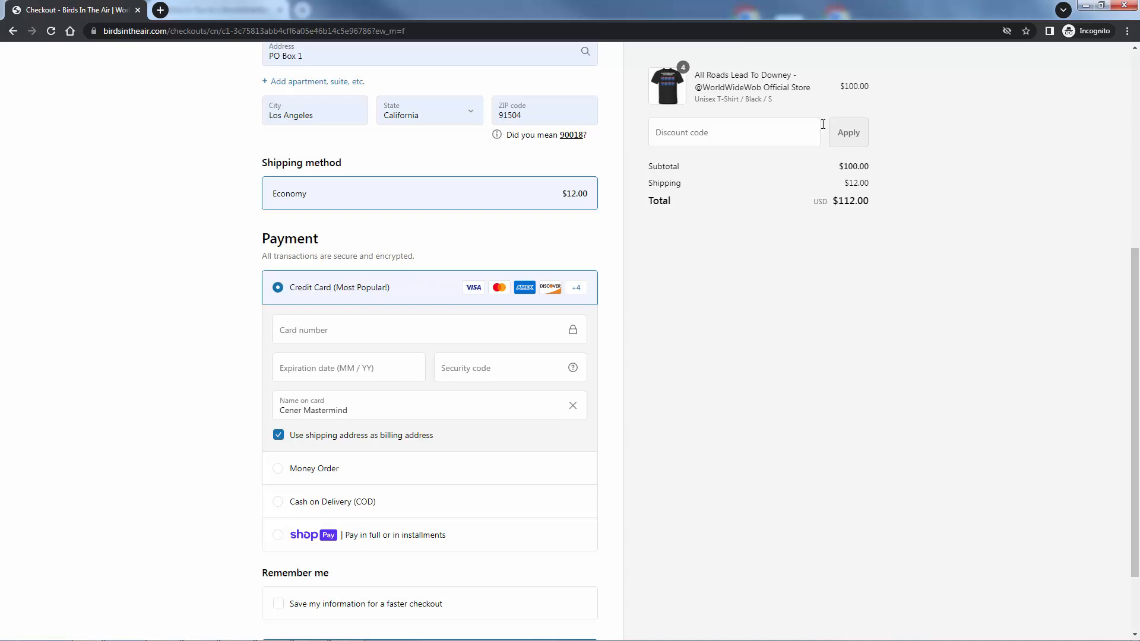
mouse_move(842, 87)
left_mouse_down()
mouse_move(876, 83)
mouse_move(825, 83)
left_mouse_up()
left_click(874, 87)
left_click(825, 83)
left_click_drag(832, 87, 896, 89)
left_click(896, 89)
scroll(243, 242, "down", 1)
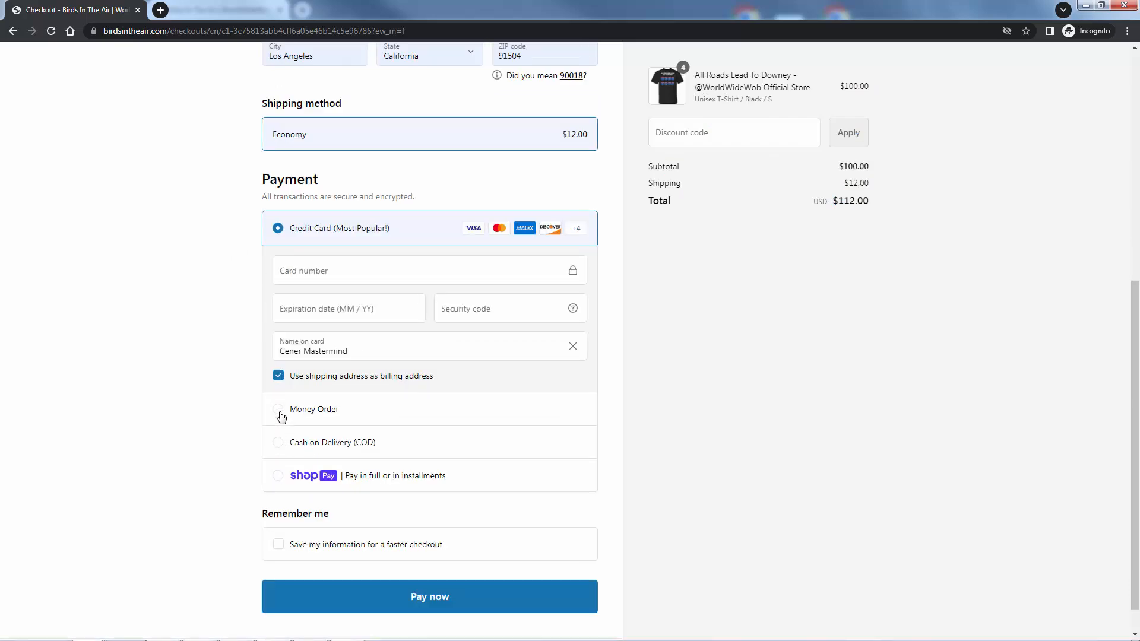
- Return to the cart, reduce the T-shirt quantity to 1, and check out again to examine the payment method names
scroll(254, 356, "up", 4)
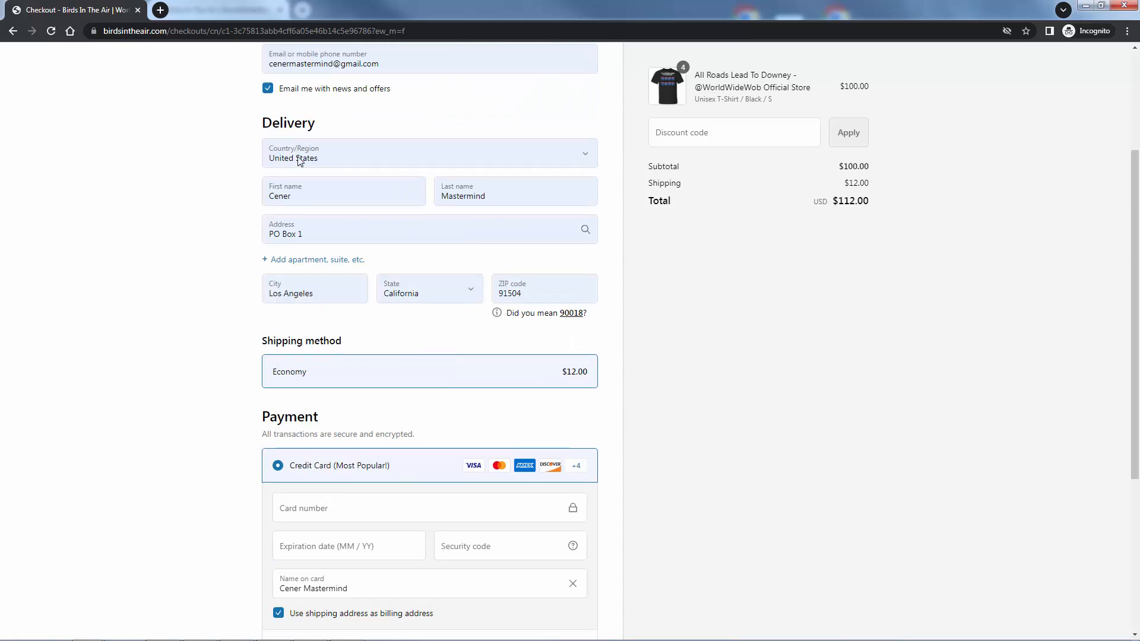
scroll(218, 239, "up", 3)
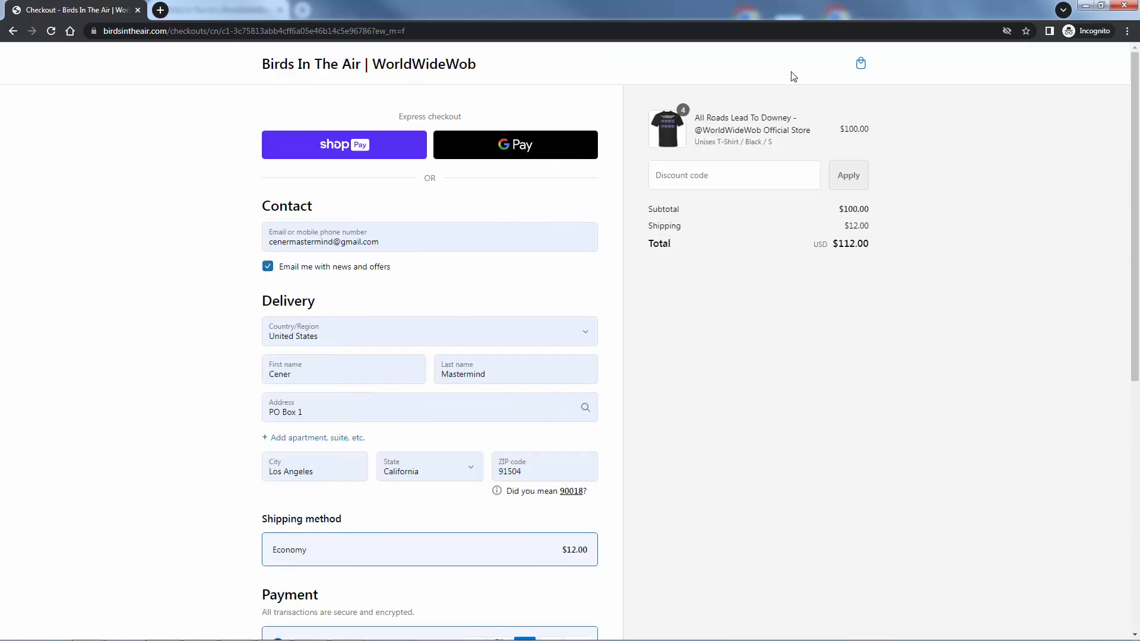
left_click(861, 64)
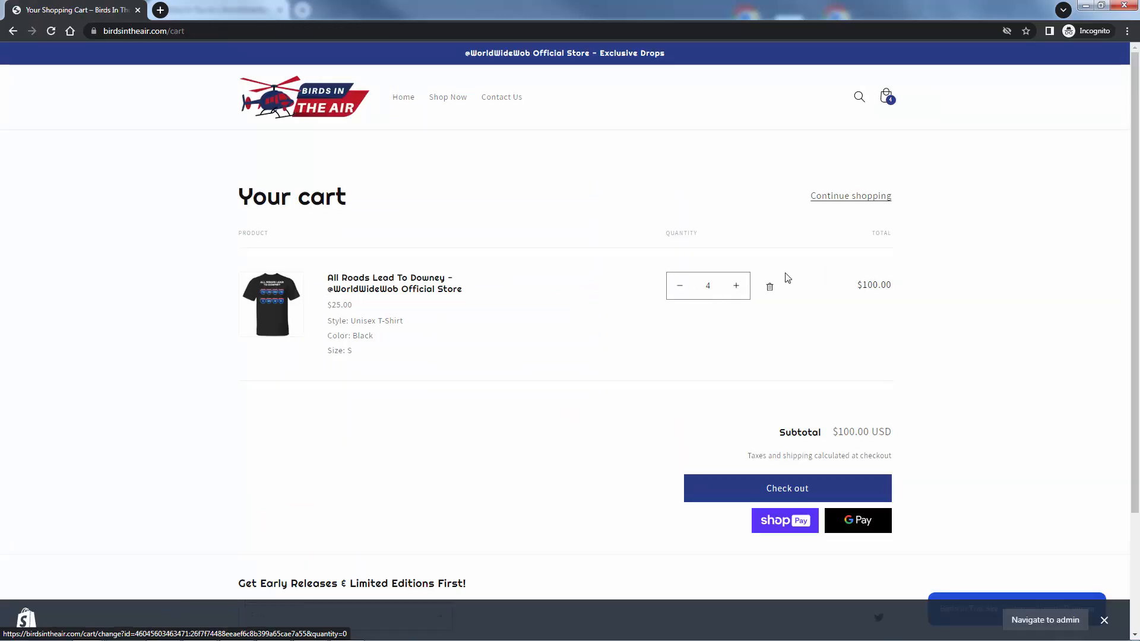
left_click(760, 488)
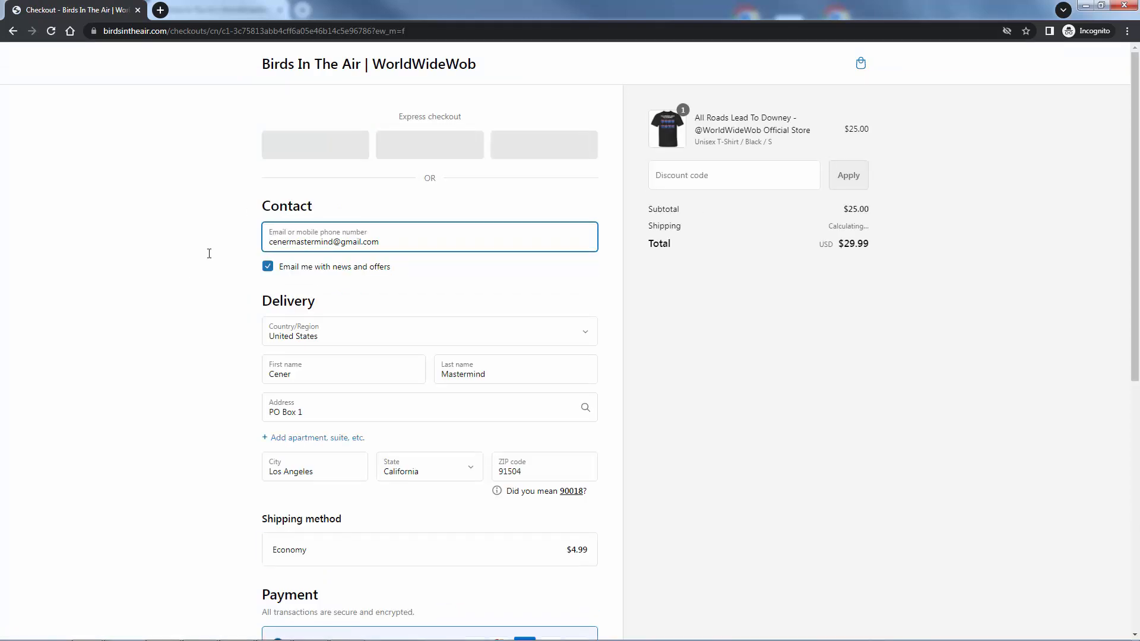
scroll(209, 254, "down", 7)
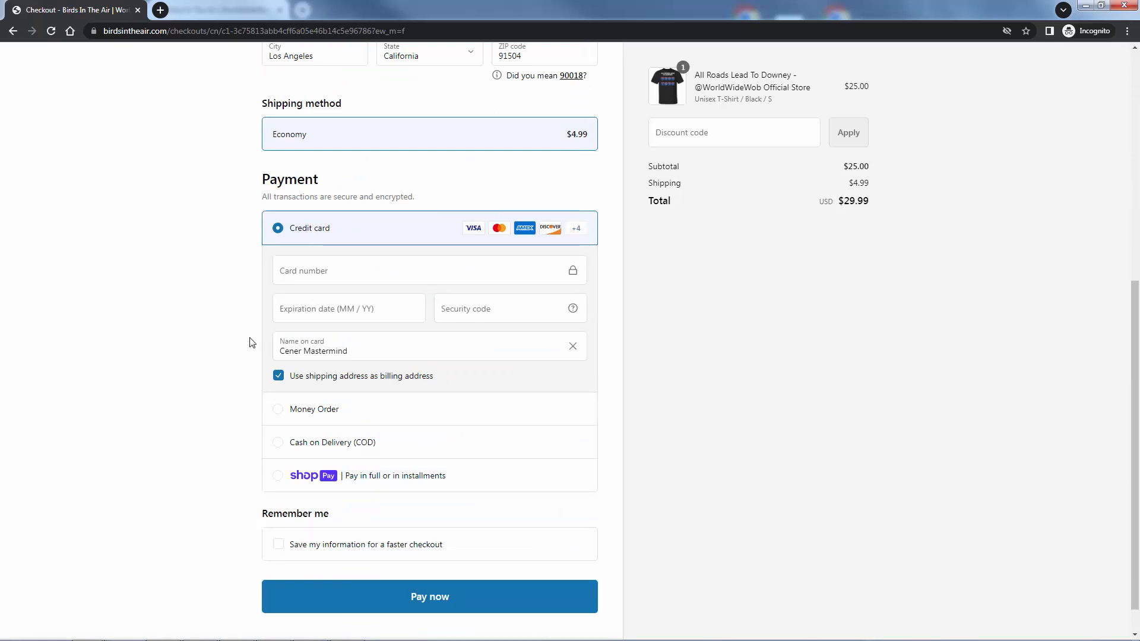
- Switch back to the Shopify admin, review the HidePay rule for customer countries other than United States, and leave it without saving
left_click(1085, 5)
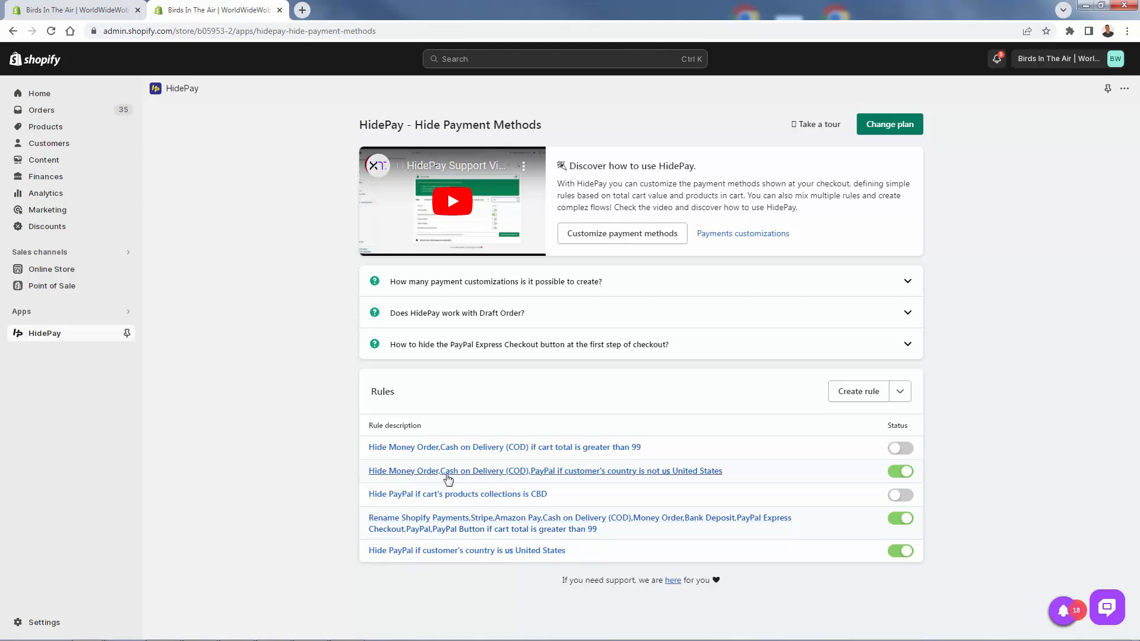
left_click(447, 473)
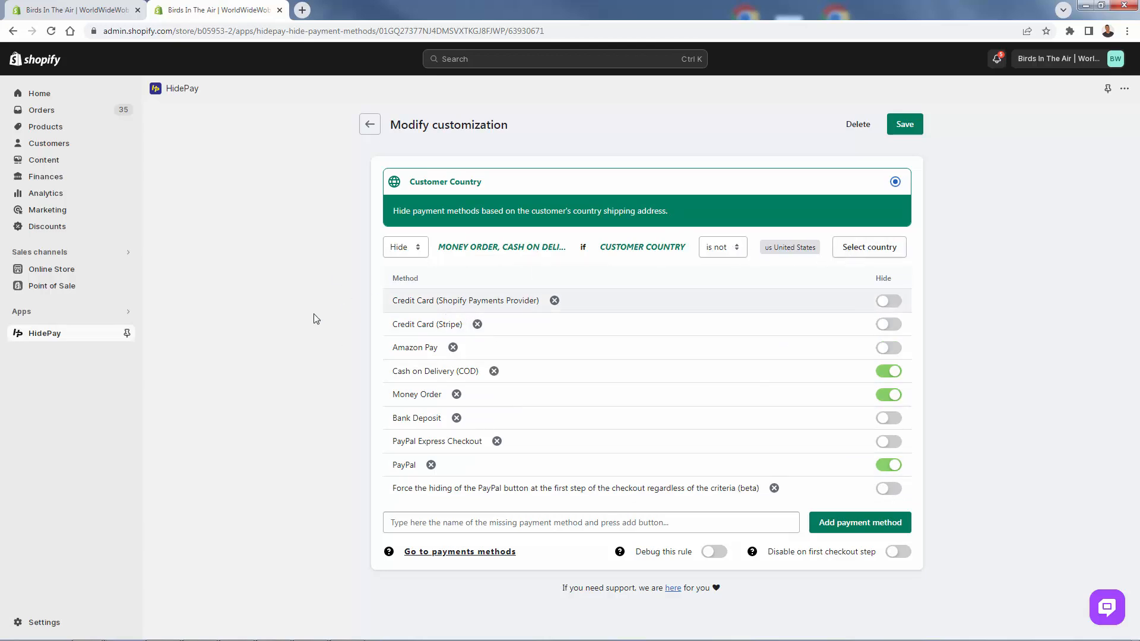
left_click(365, 125)
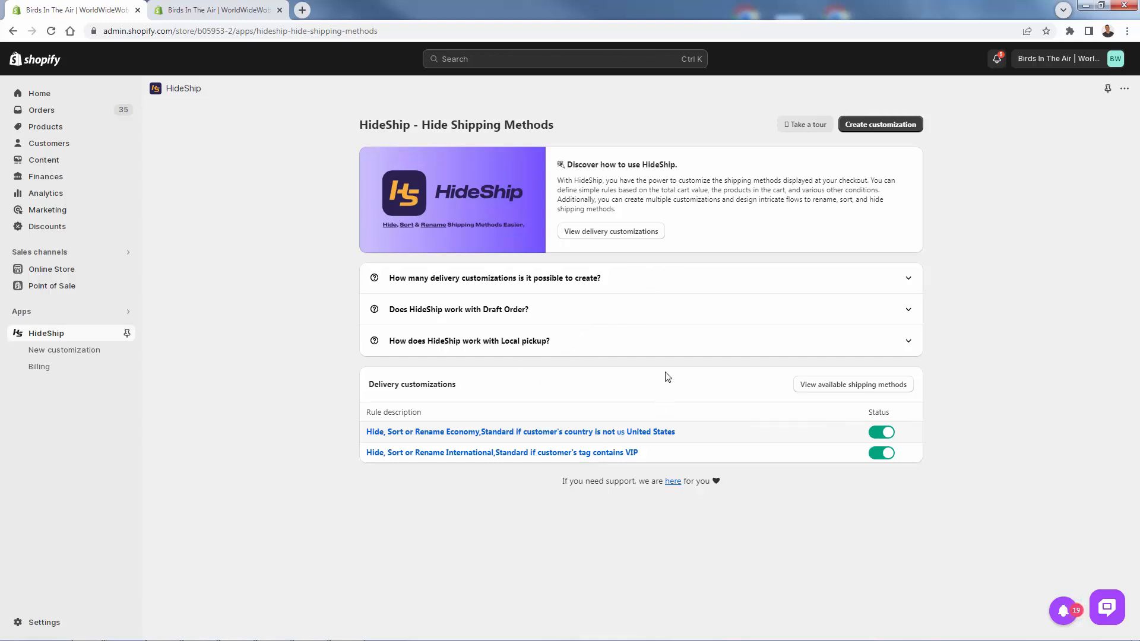
- Start a new HideShip customization with the condition that the Shopify Market is International
left_click(892, 132)
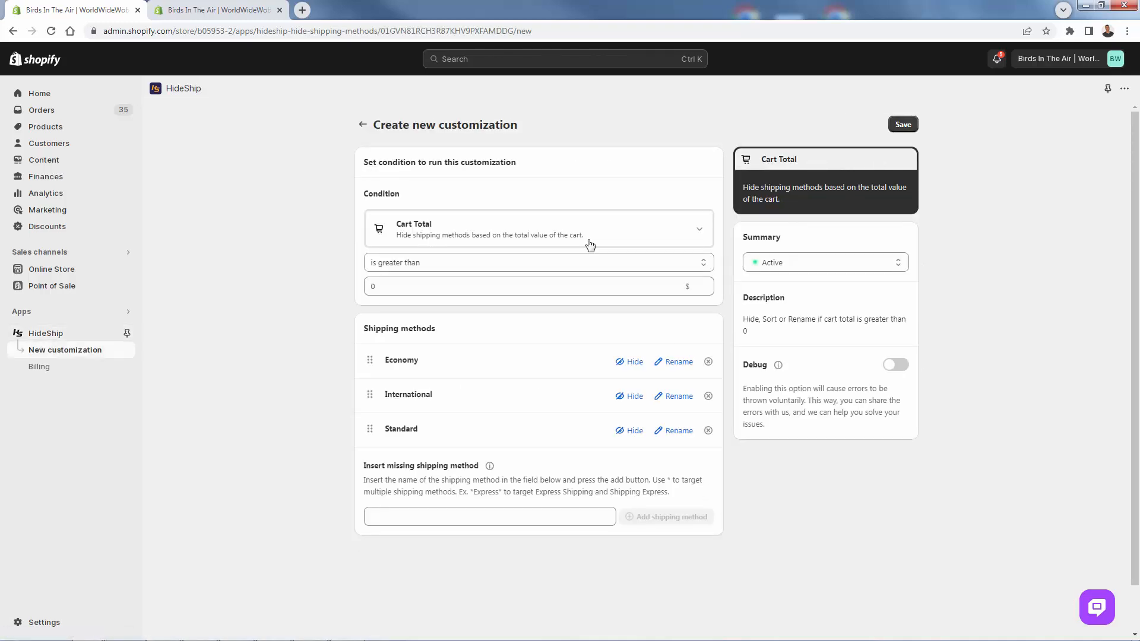
left_click(558, 237)
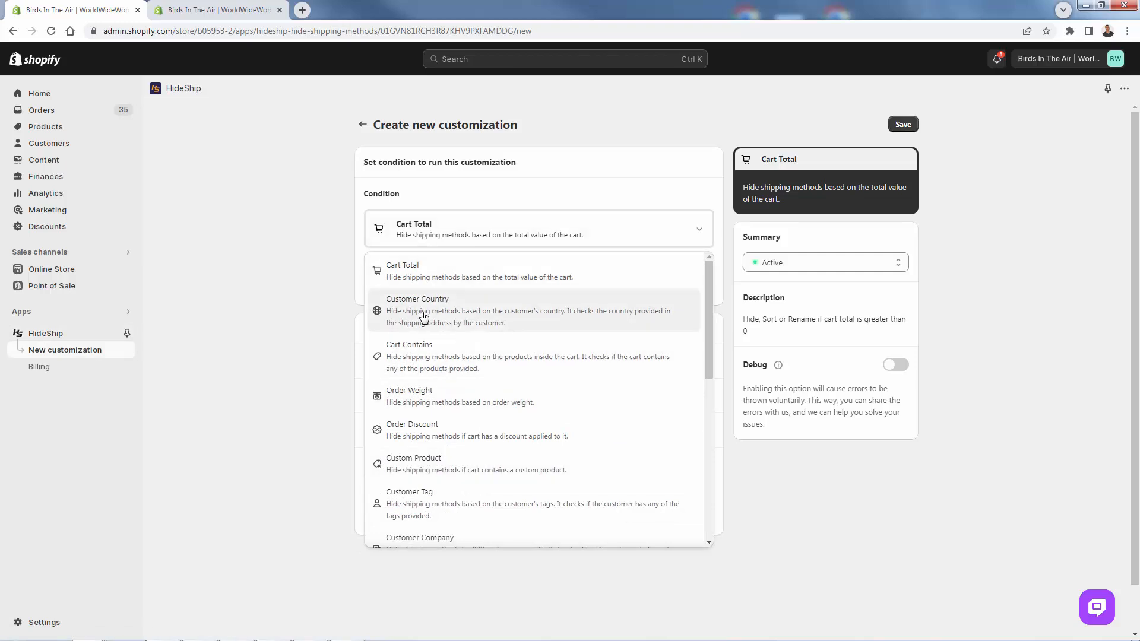
scroll(421, 396, "down", 1)
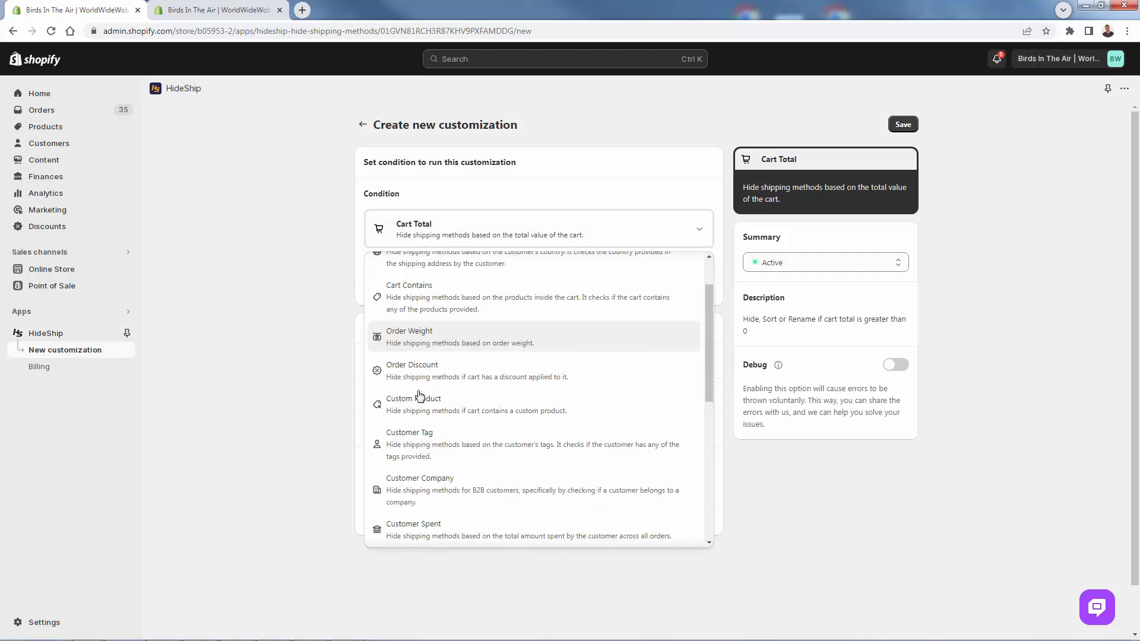
scroll(436, 408, "down", 1)
scroll(460, 425, "down", 1)
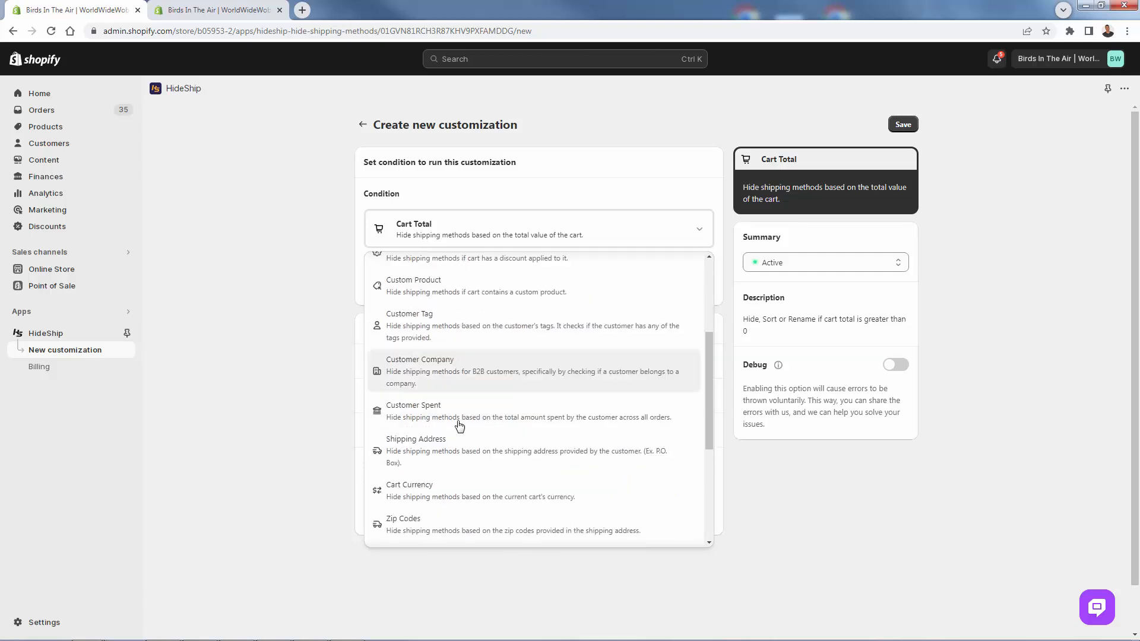
scroll(460, 424, "down", 2)
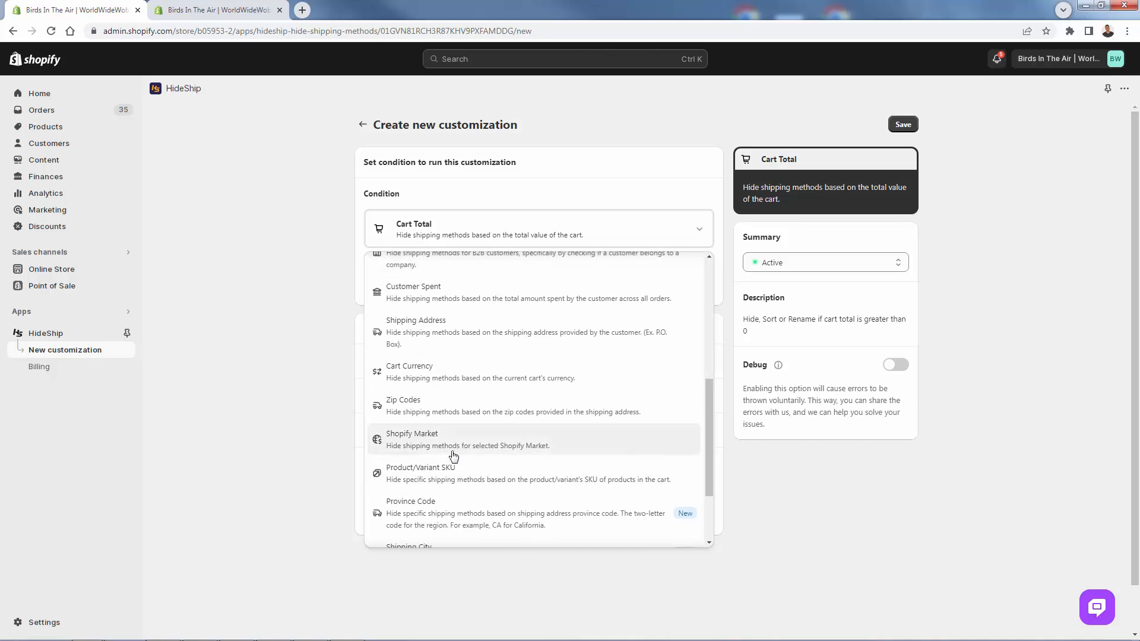
left_click(416, 443)
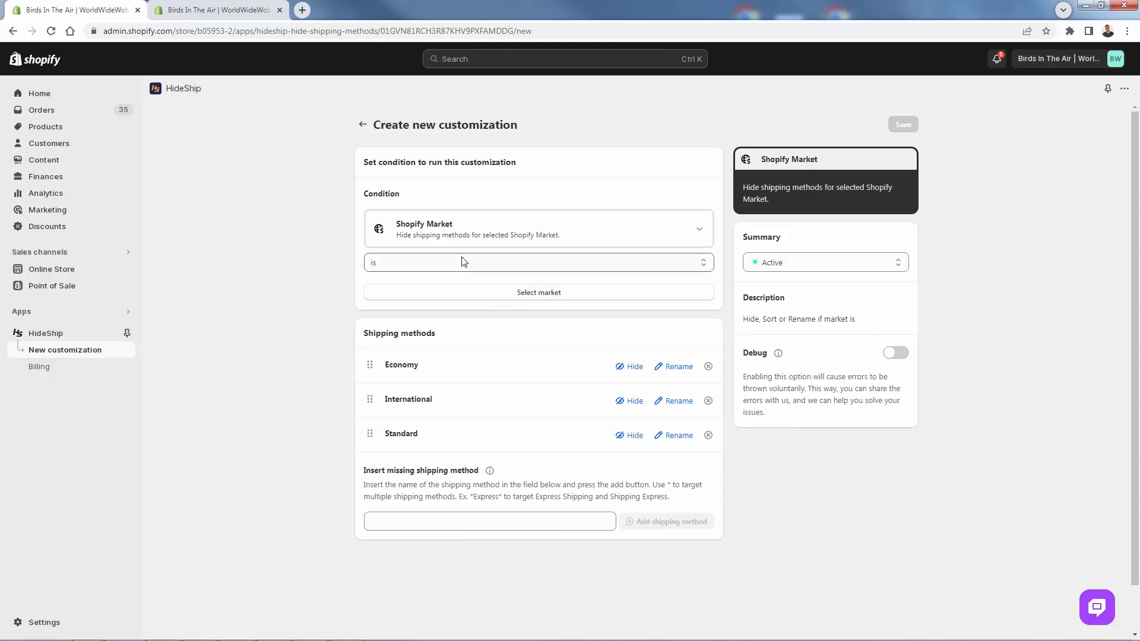
left_click(415, 293)
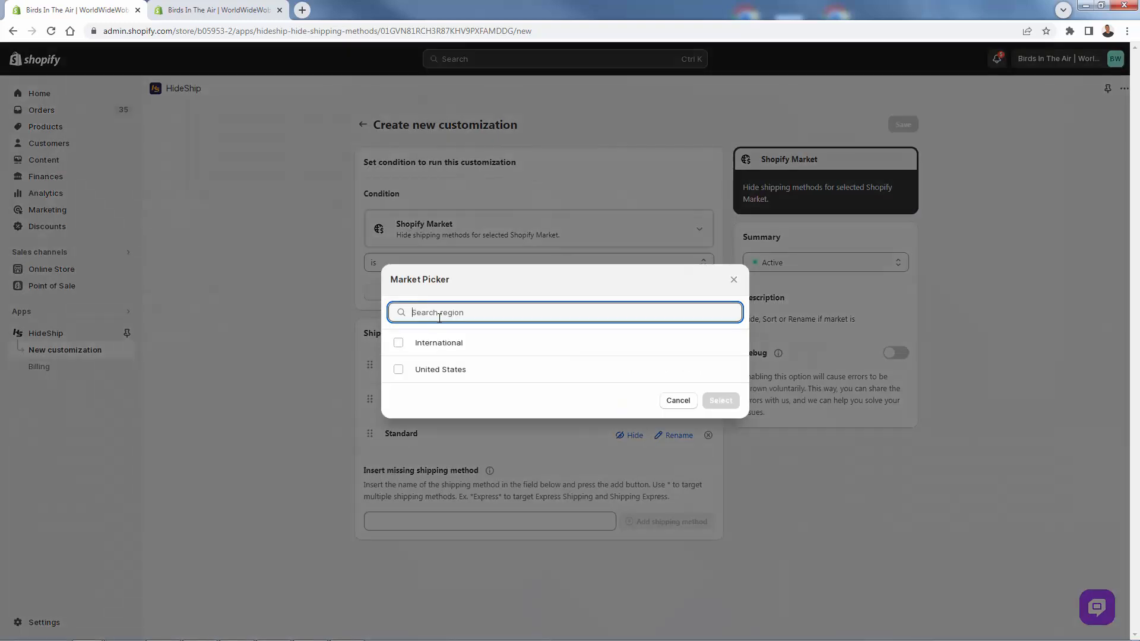
left_click(398, 343)
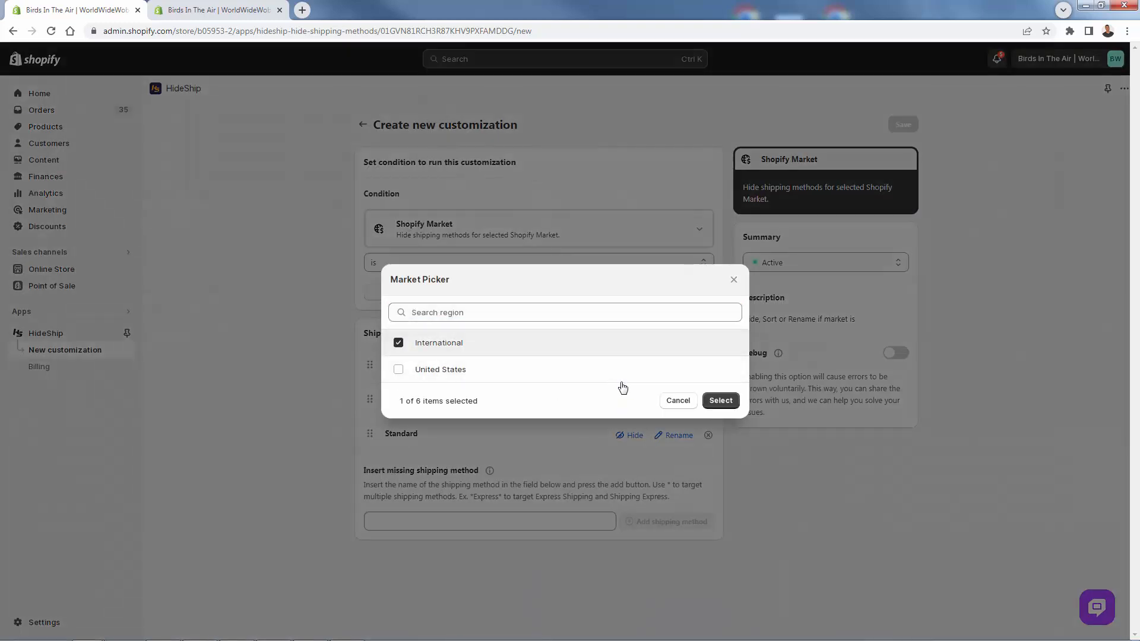
left_click(720, 401)
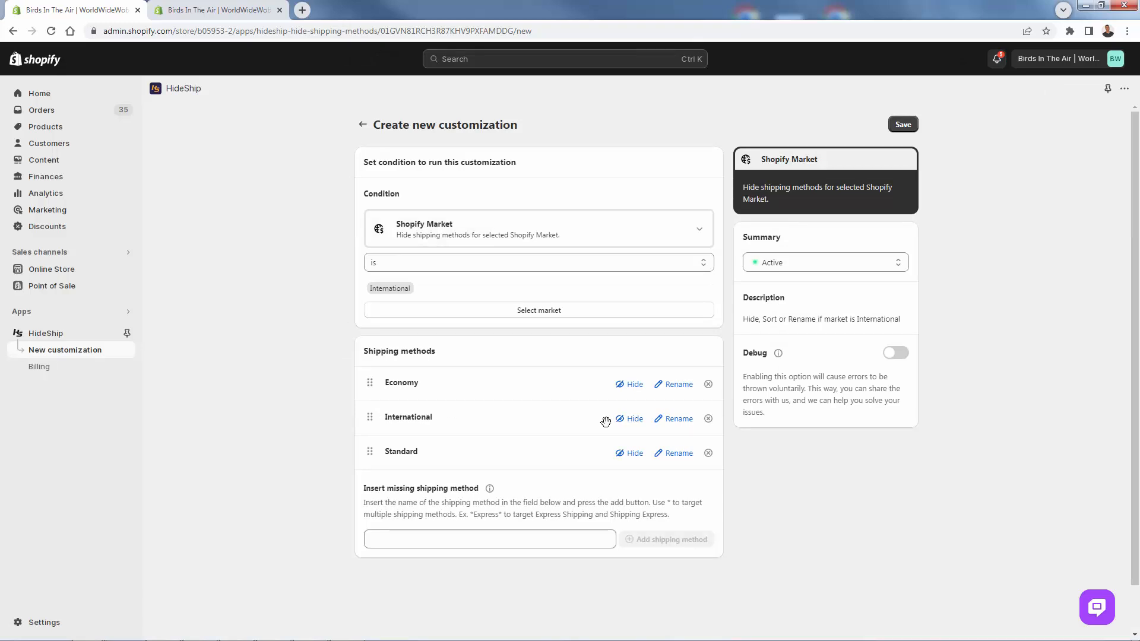
- Hide the International shipping method and save the customization, keeping its status Active
left_click(633, 426)
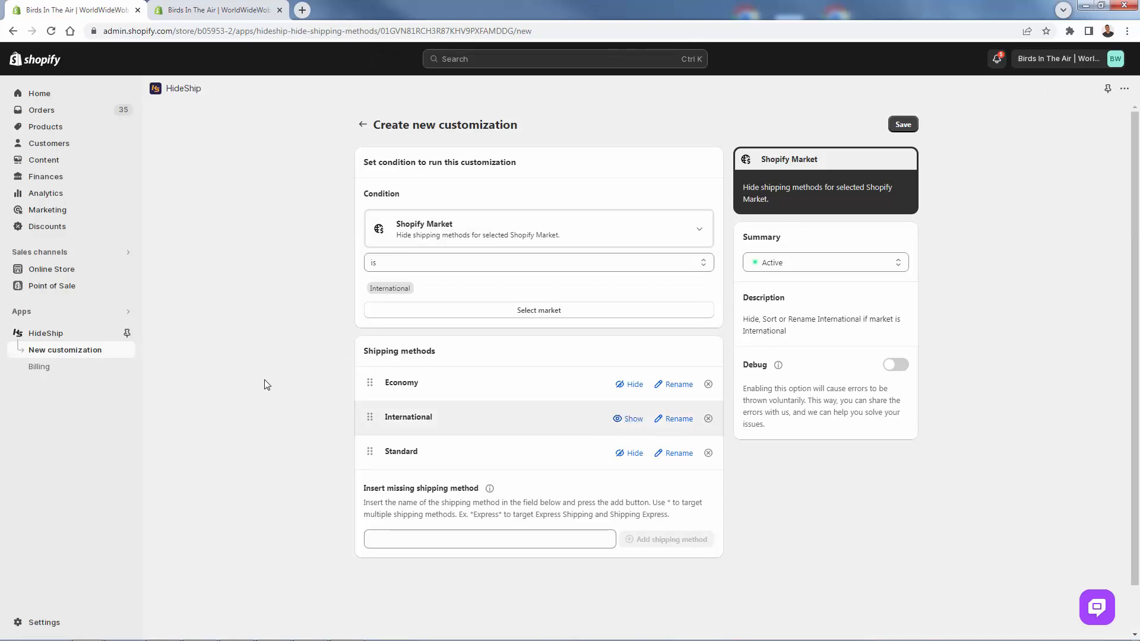
left_click(903, 124)
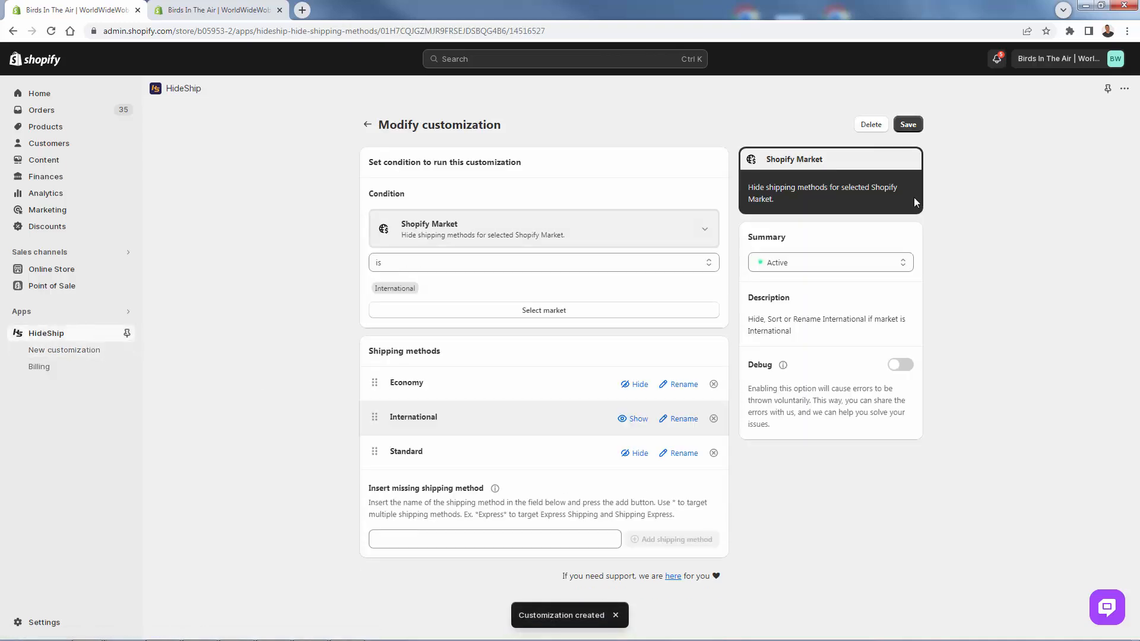
left_click(804, 261)
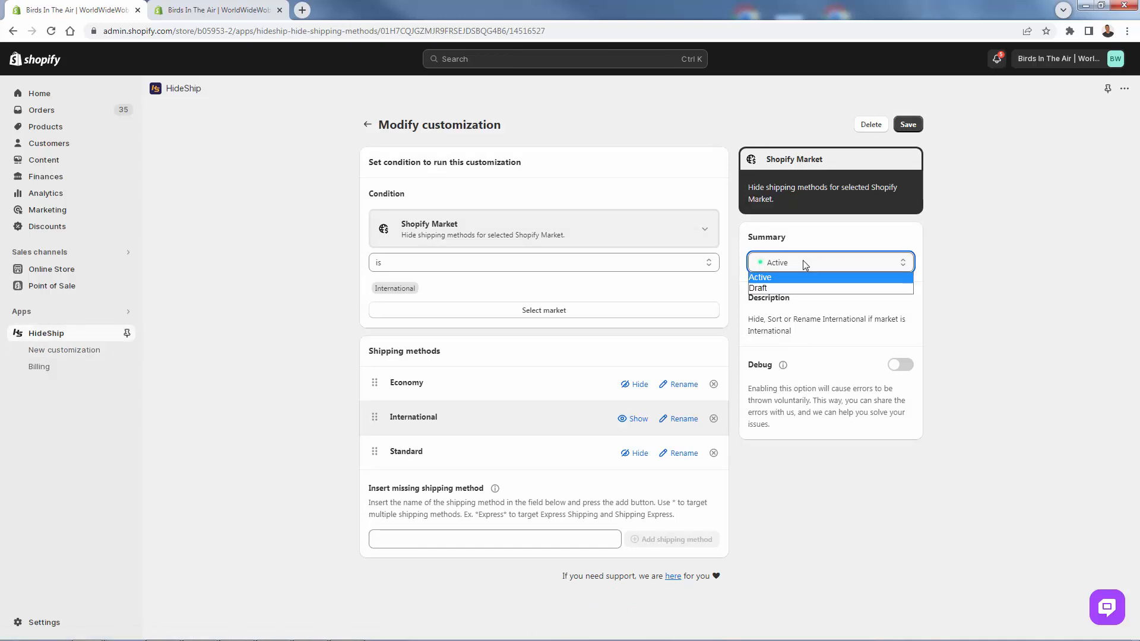
left_click(803, 262)
left_click(1032, 202)
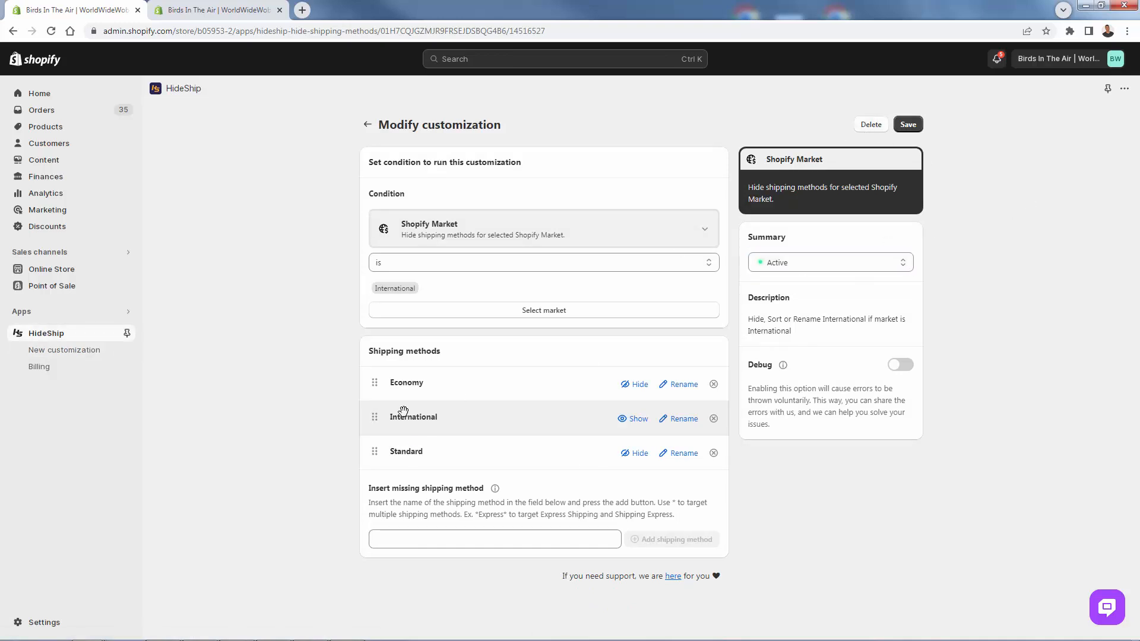
- Switch to the incognito storefront, check out the cart, and examine the shipping method section for the United Kingdom address
left_click(66, 639)
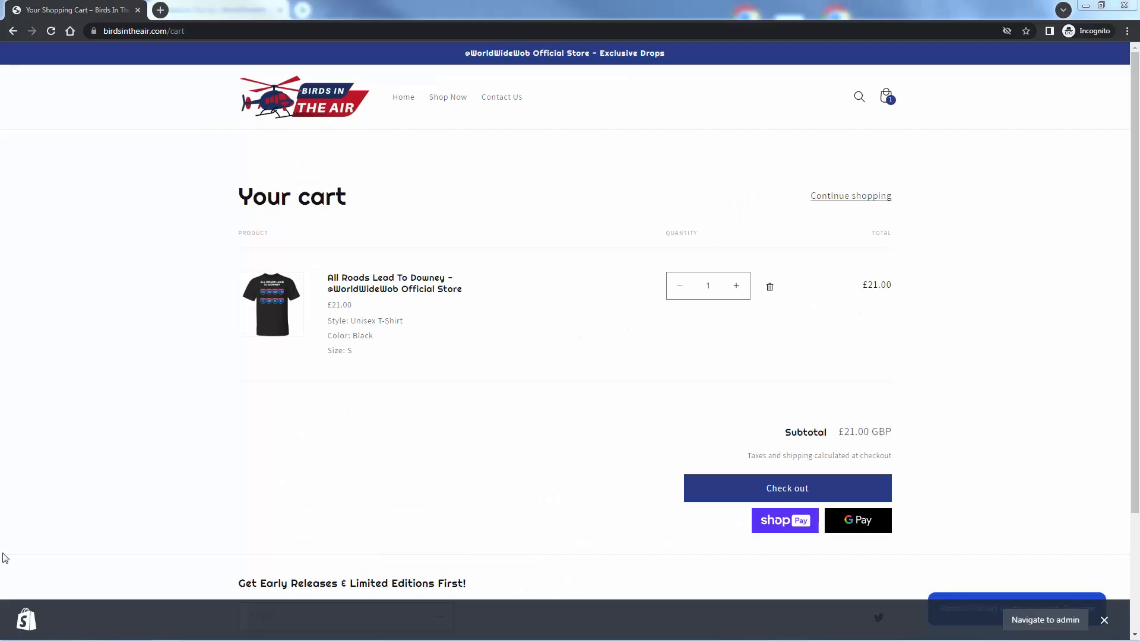
left_click(794, 499)
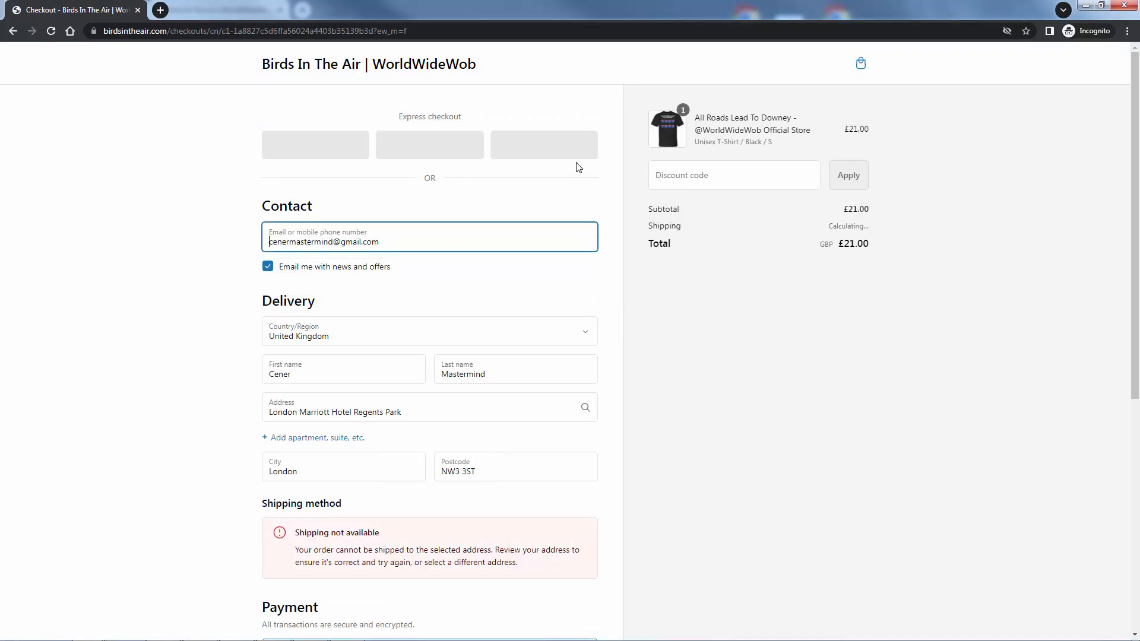
left_click(144, 411)
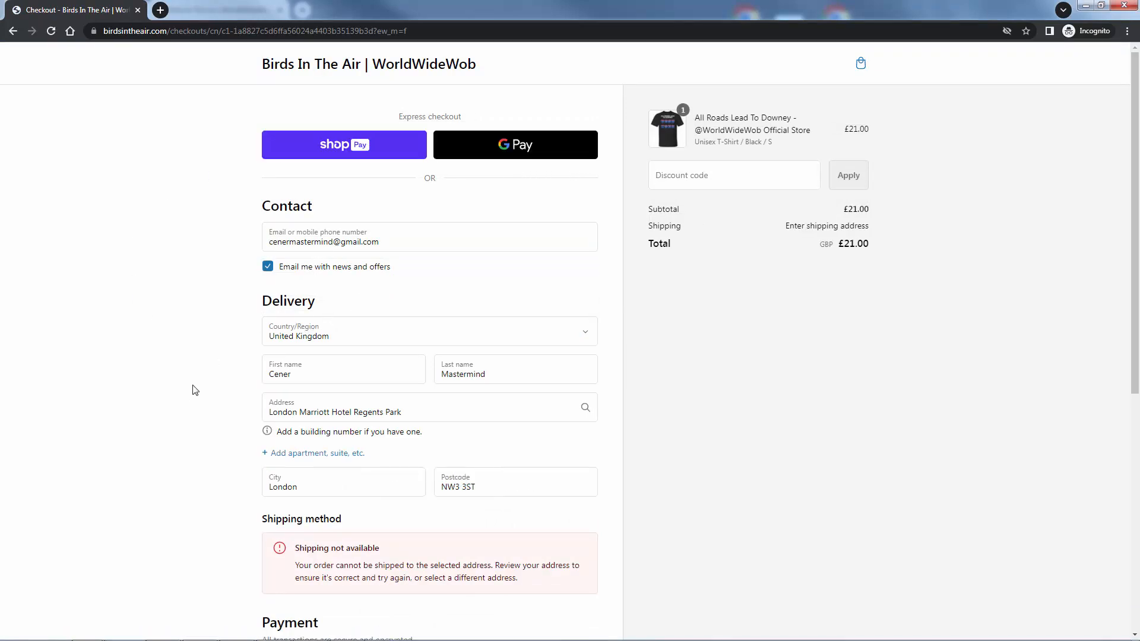
left_click_drag(295, 563, 482, 565)
left_click(485, 577)
- Switch back to HideShip, set the International market customization's status to Draft, save it, and reload the page
left_click(228, 640)
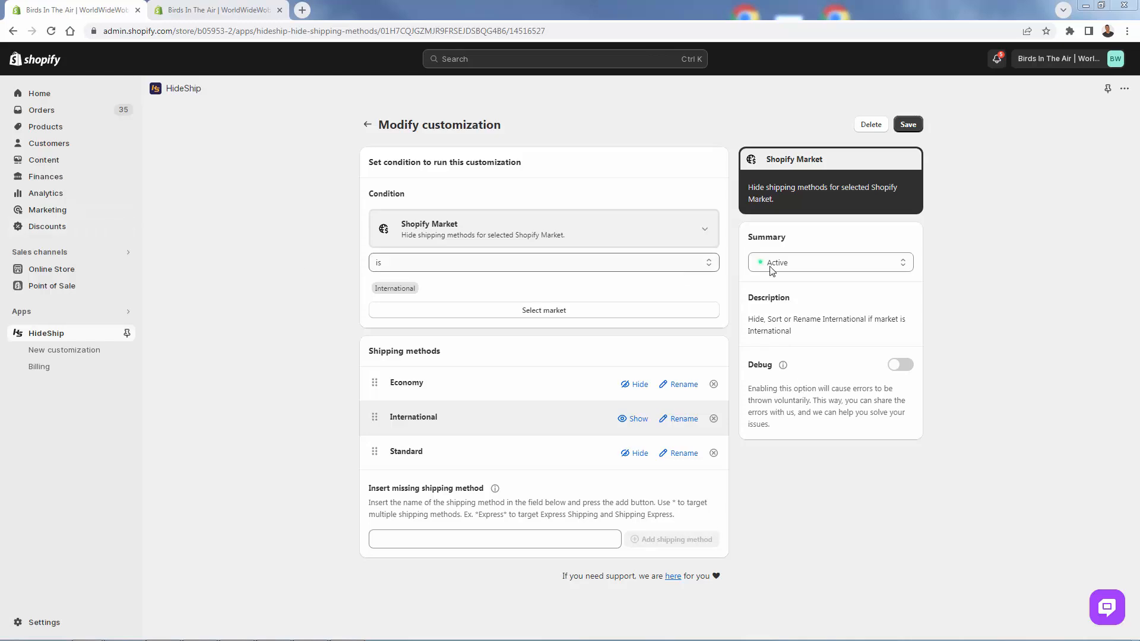
left_click(818, 268)
left_click(811, 285)
left_click(910, 126)
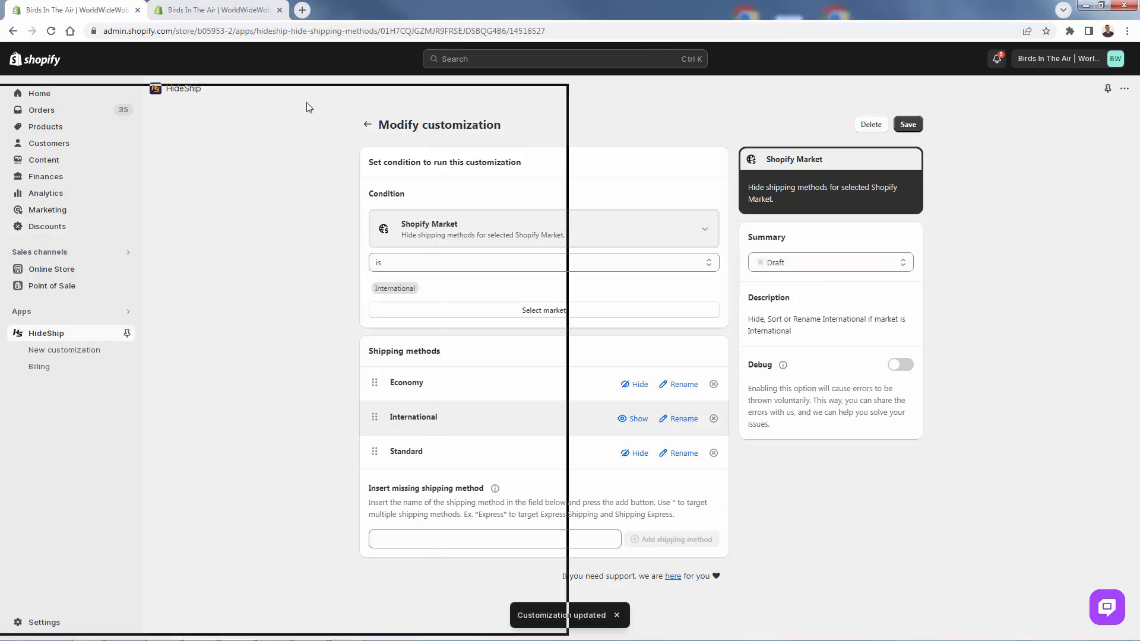
double_click(307, 102)
key("F5")
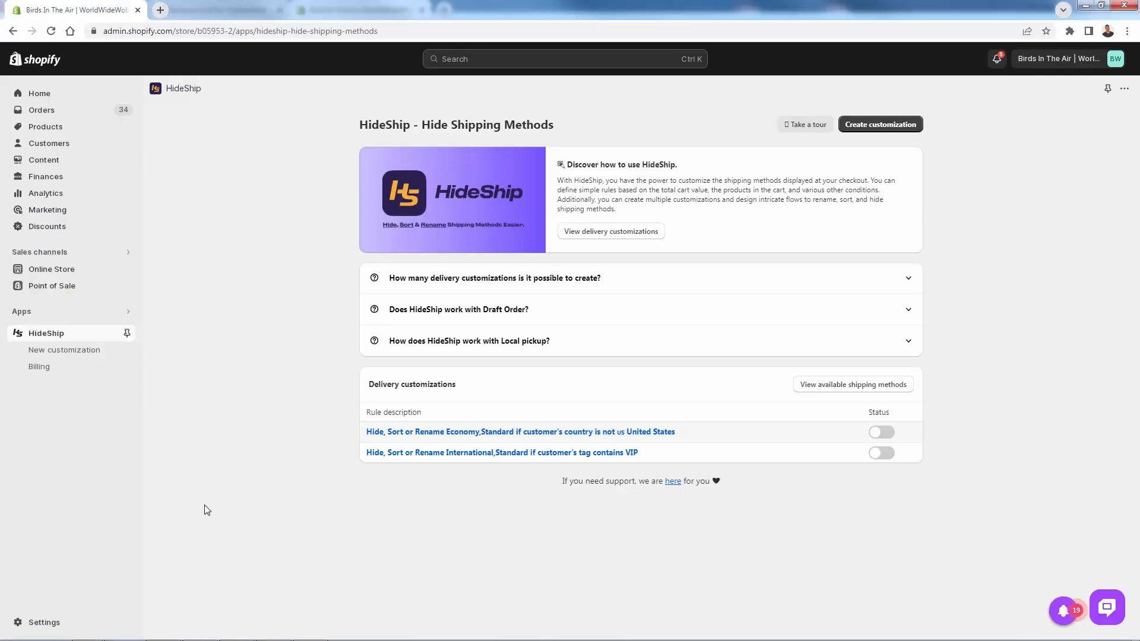
- Start another HideShip customization with the Customer Tag condition and add the tag vip
left_click(881, 126)
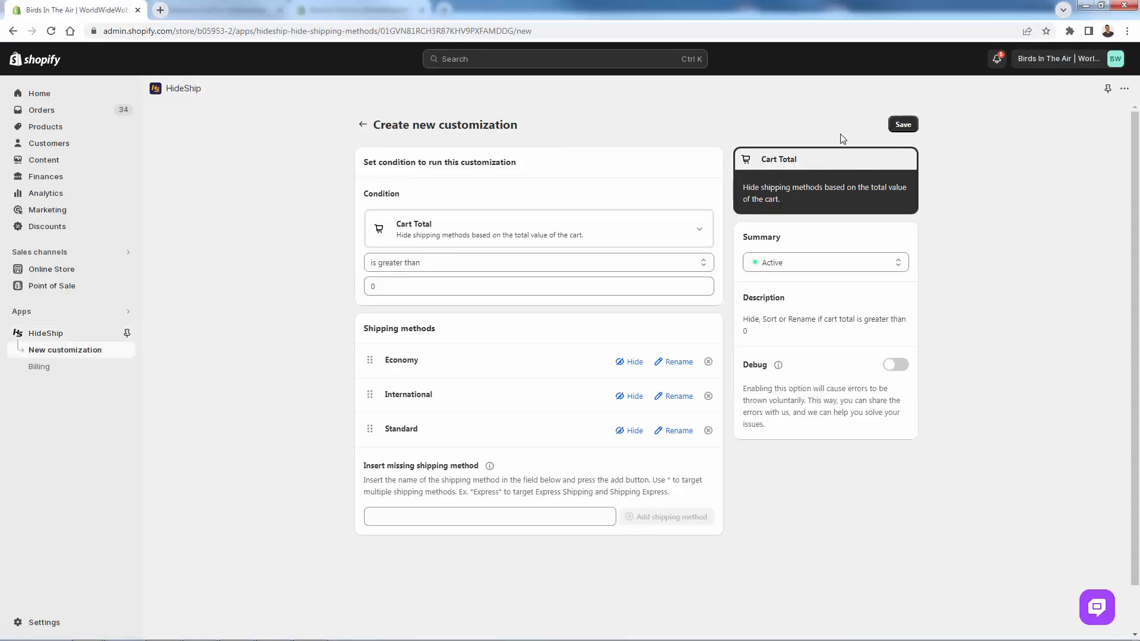
left_click(488, 233)
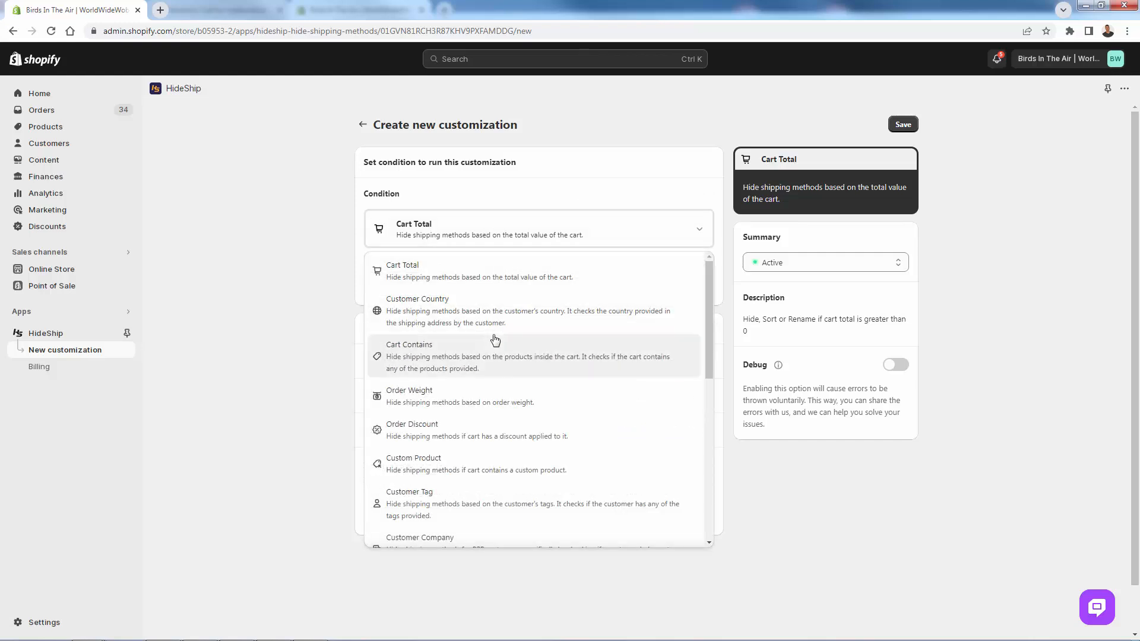
scroll(495, 340, "down", 1)
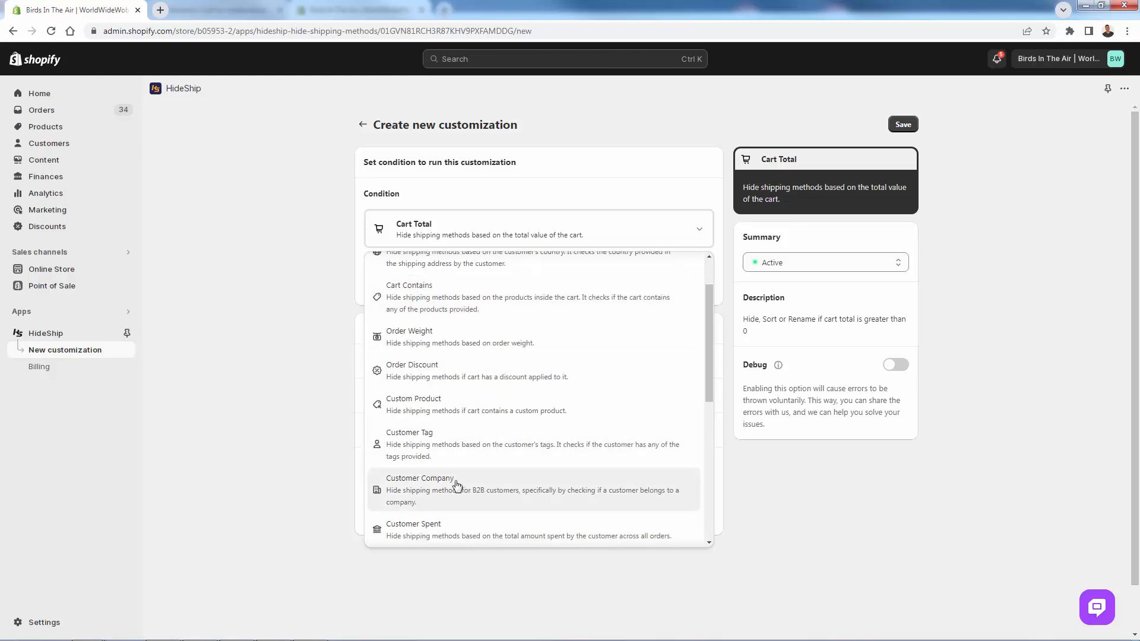
left_click(423, 448)
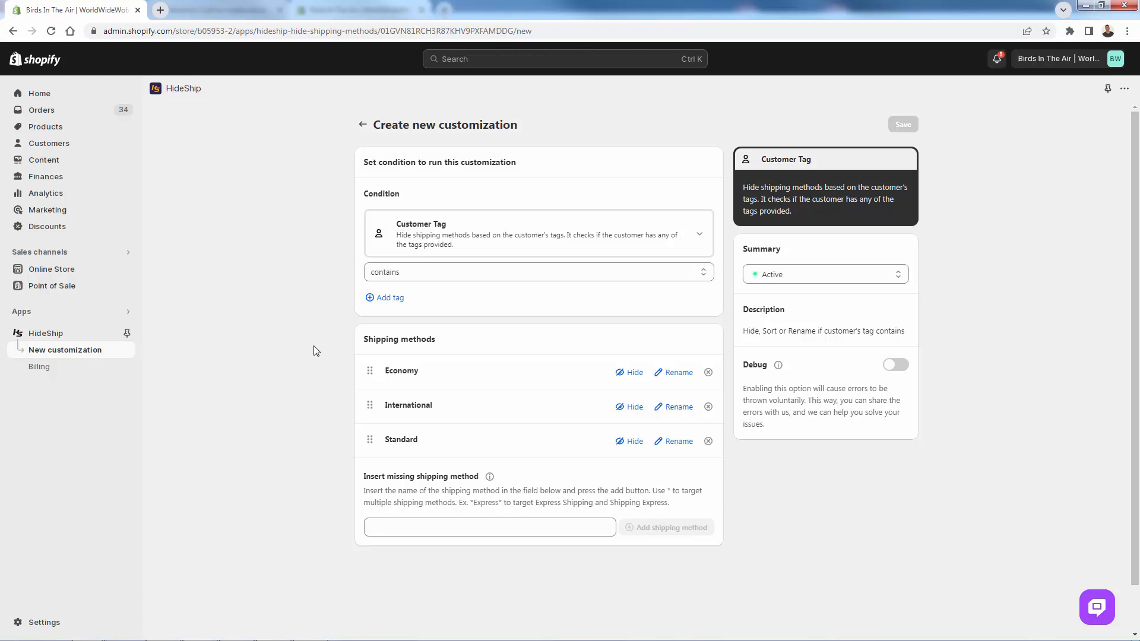
left_click(403, 303)
type("vip")
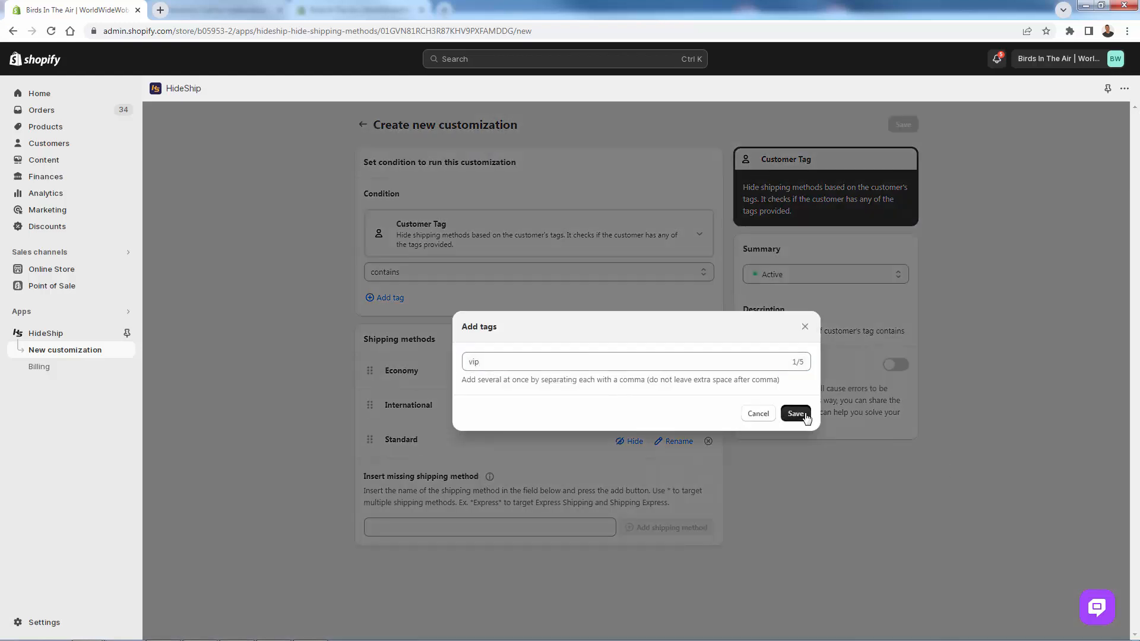
left_click(795, 414)
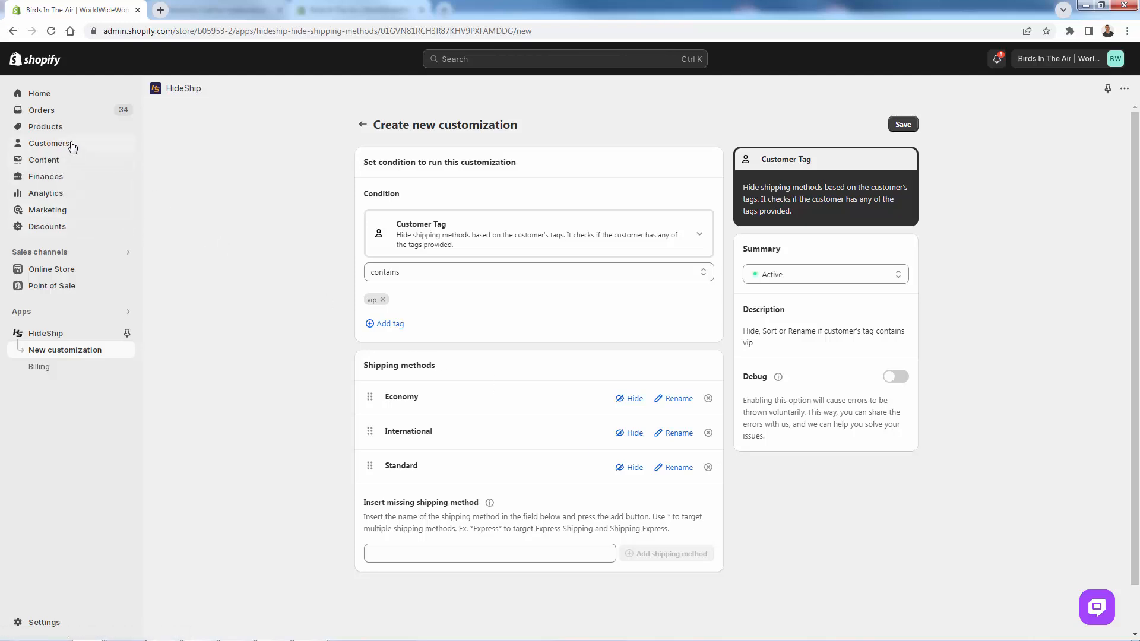
- Set the customer tag condition to not contains and enter Free Shipping as the missing shipping method's name
left_click(374, 272)
left_click(395, 297)
left_click(305, 310)
left_click(391, 553)
type("Free Shipping")
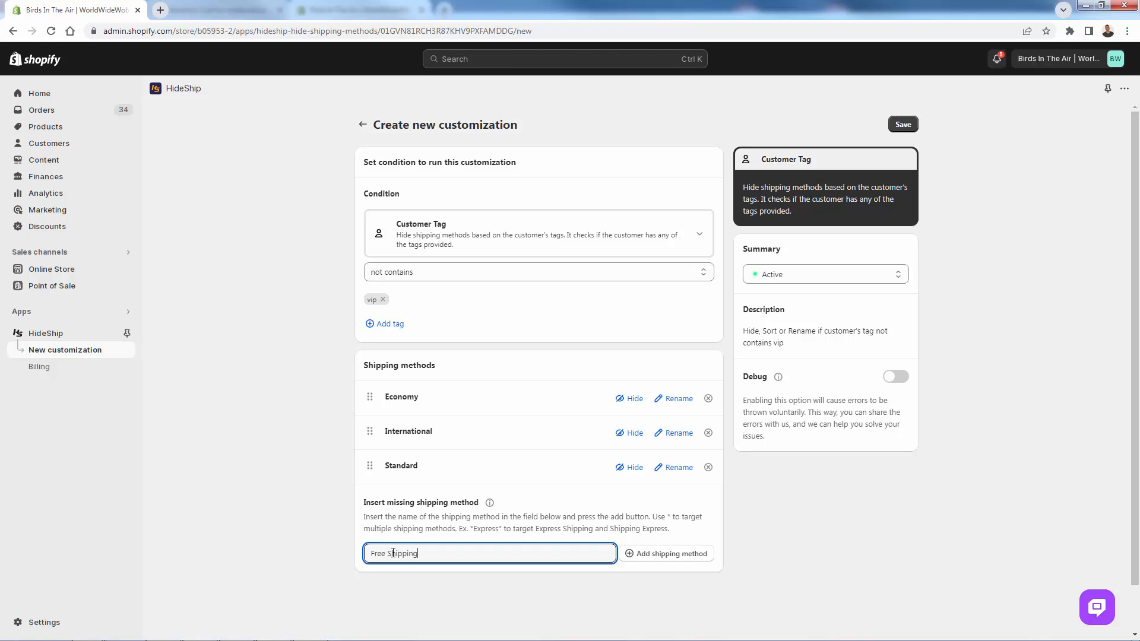
left_click(315, 544)
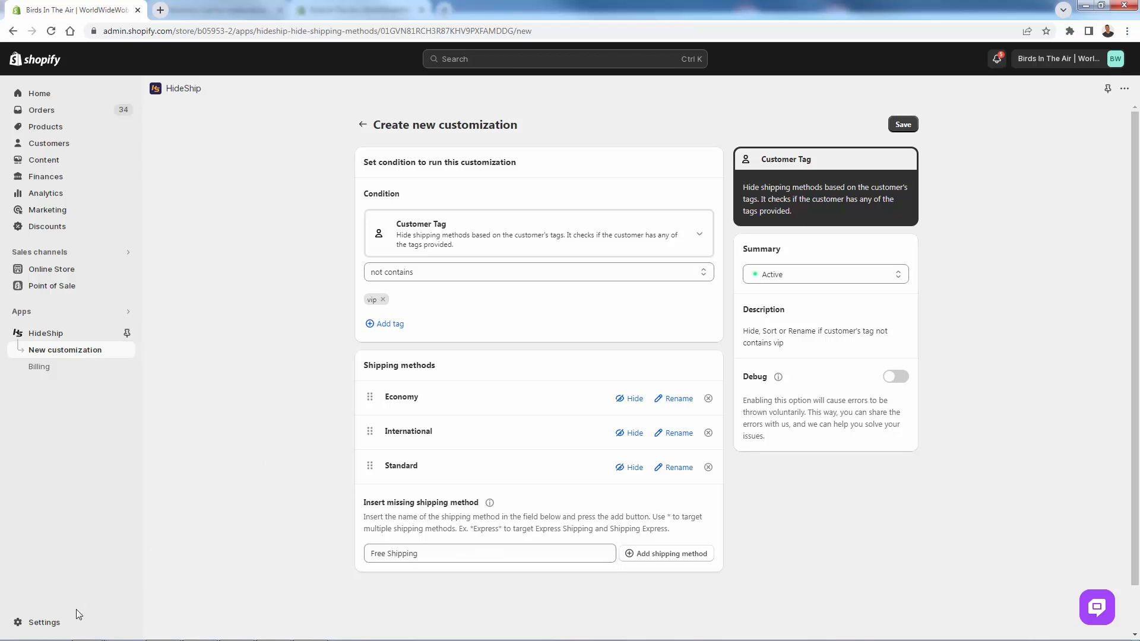
- Add Free Shipping as a missing shipping method, set it to be hidden, and save the customer tag customization
left_click(680, 554)
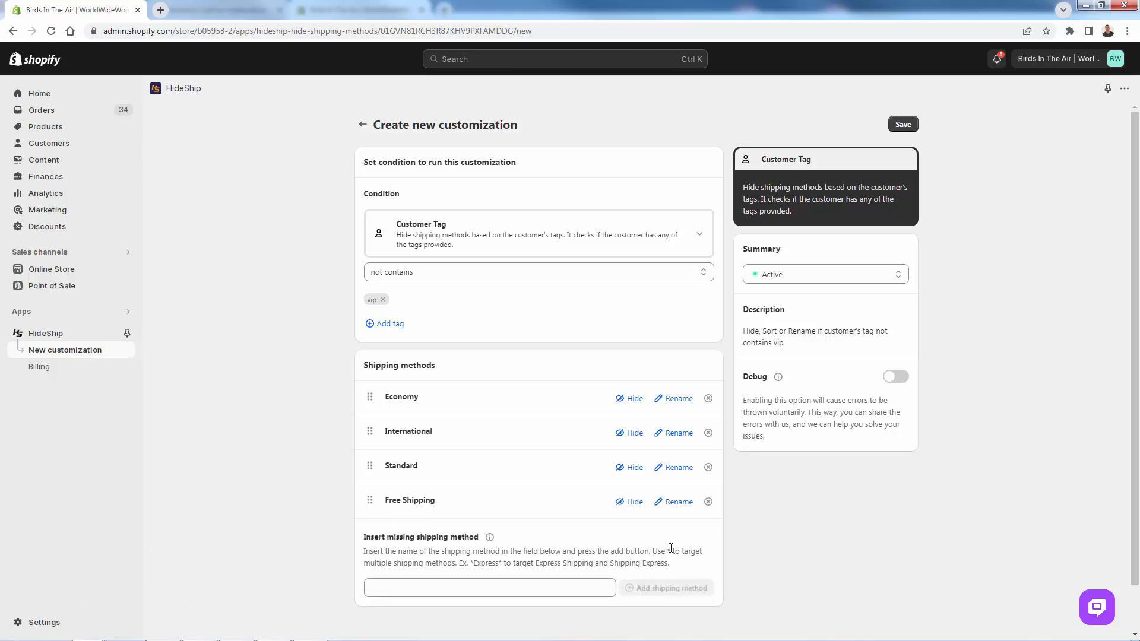
left_click(631, 502)
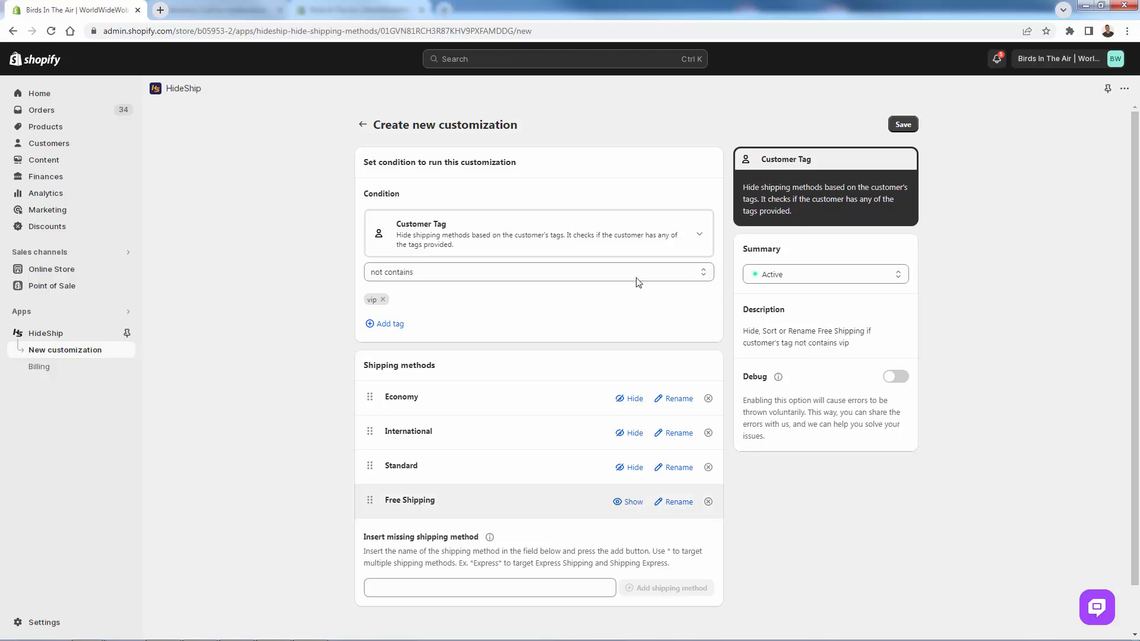
left_click(901, 125)
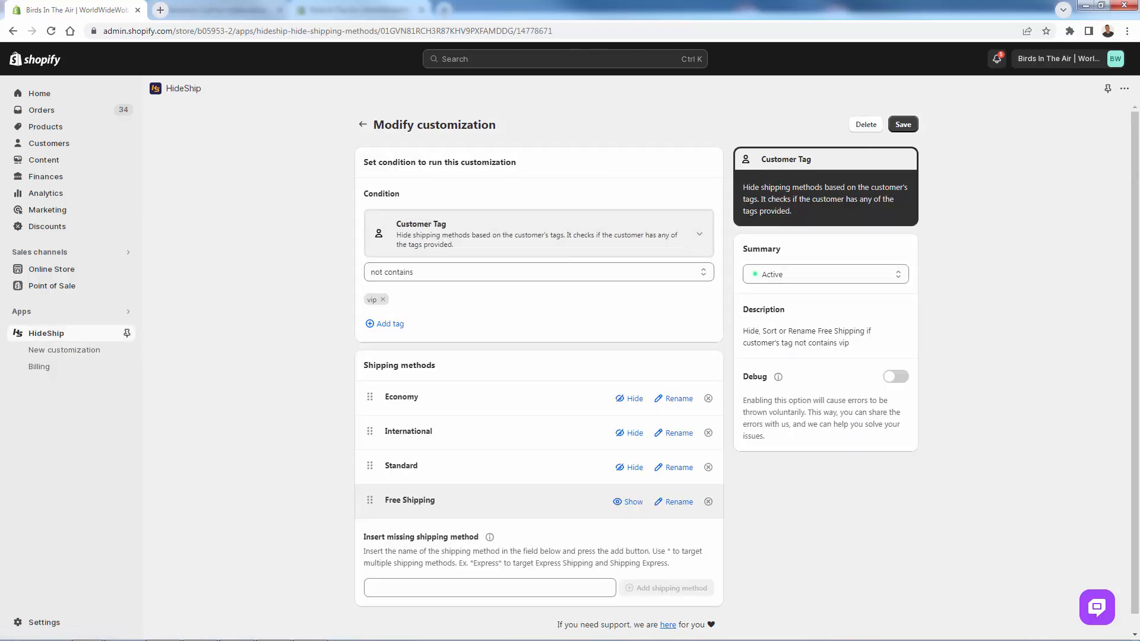
- Switch to the incognito storefront, check out the cart, and examine the shipping methods after changing the contact email to another customer's
left_click(164, 638)
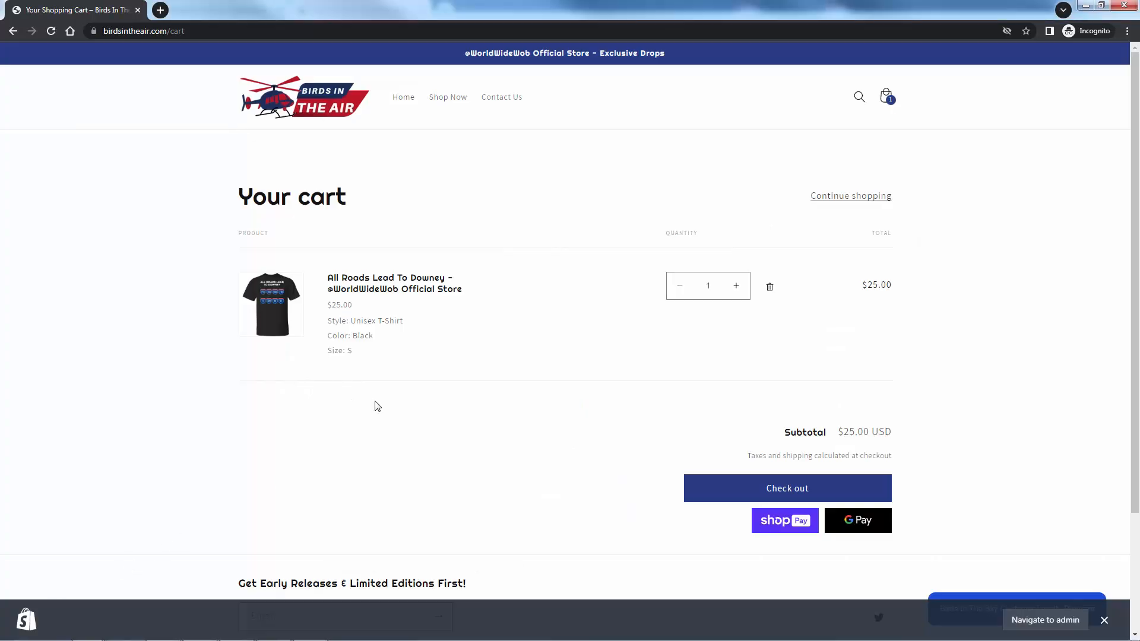
left_click(810, 495)
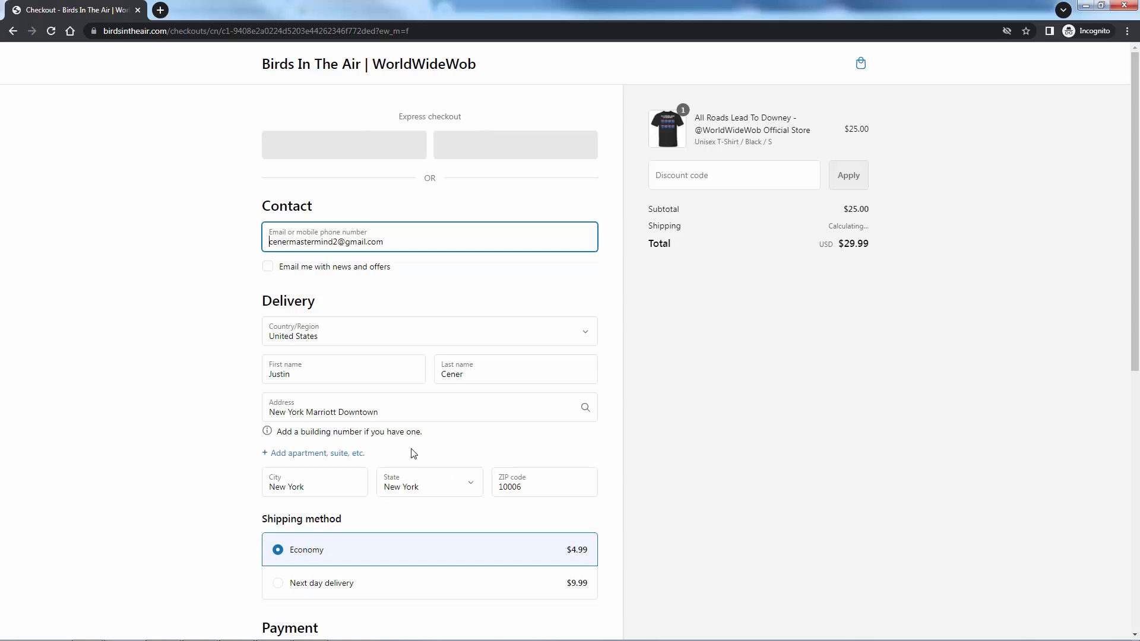
left_click(167, 358)
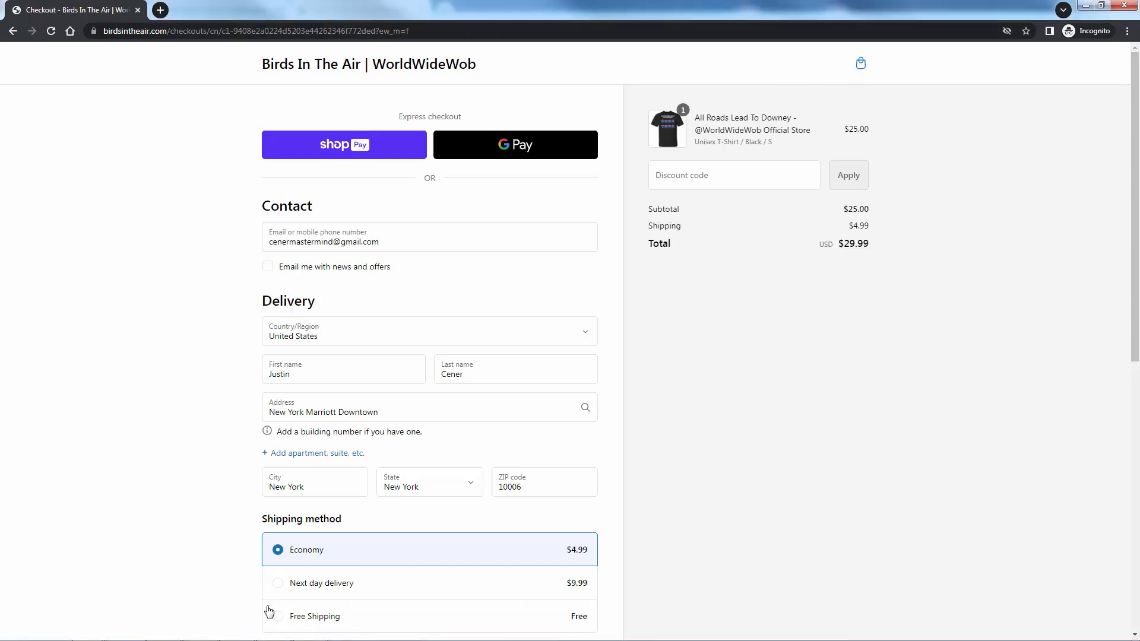
- Select Free Shipping, Next day delivery and Economy in turn, and replace the contact email with a different customer's address
left_click(275, 617)
left_click(279, 586)
left_click(278, 564)
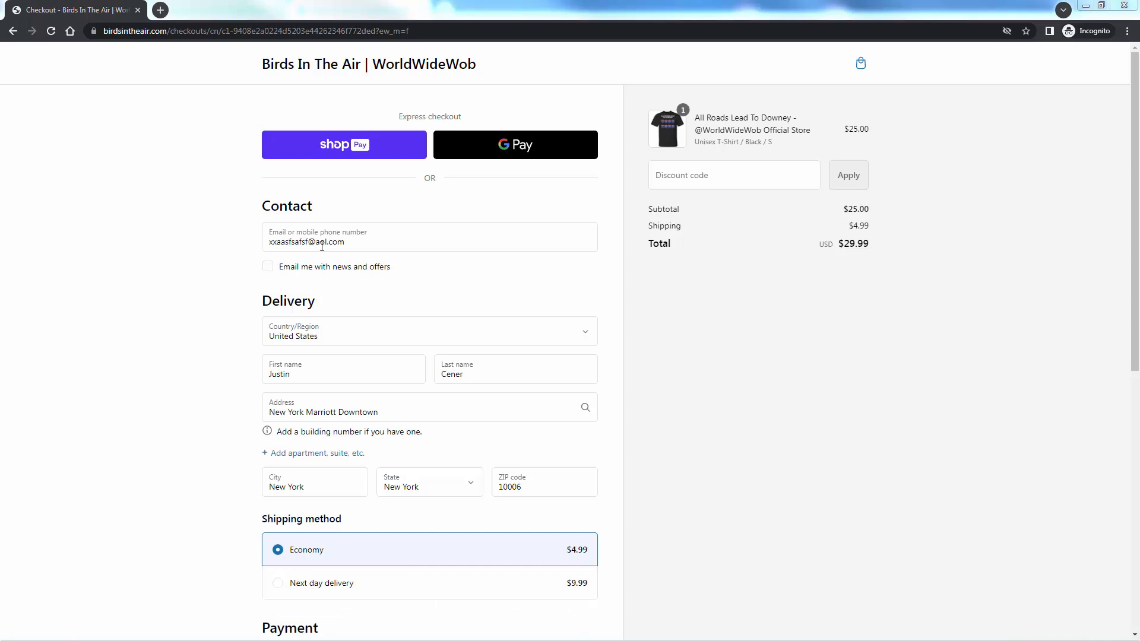
double_click(321, 247)
left_click(176, 406)
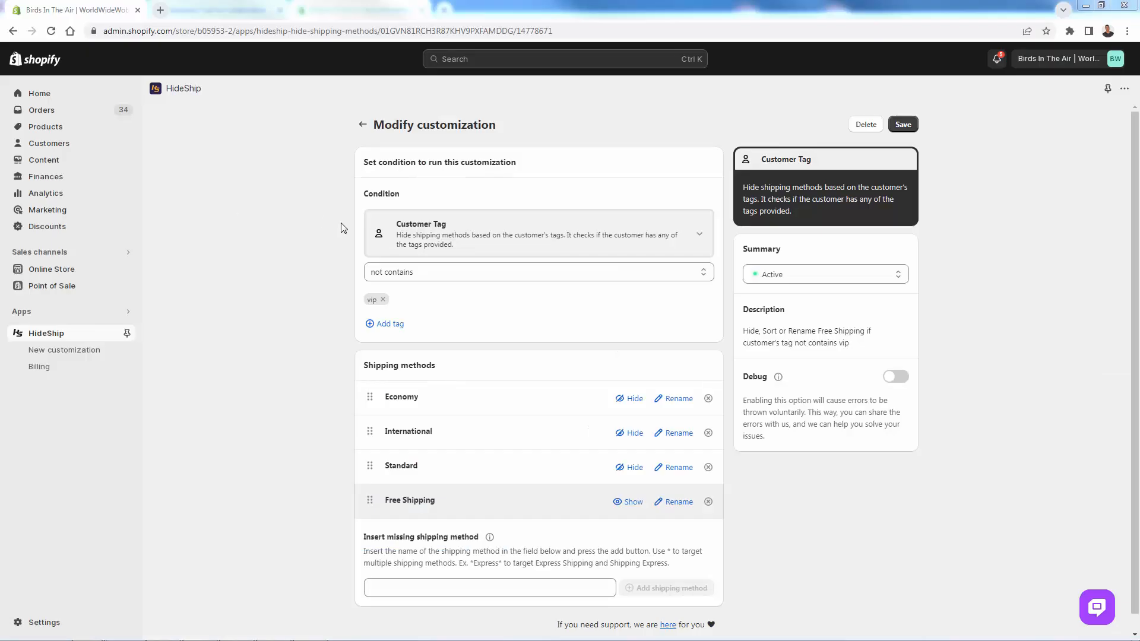
- Switch back to HideShip and start another customization with the Weekday Range condition
left_click(284, 295)
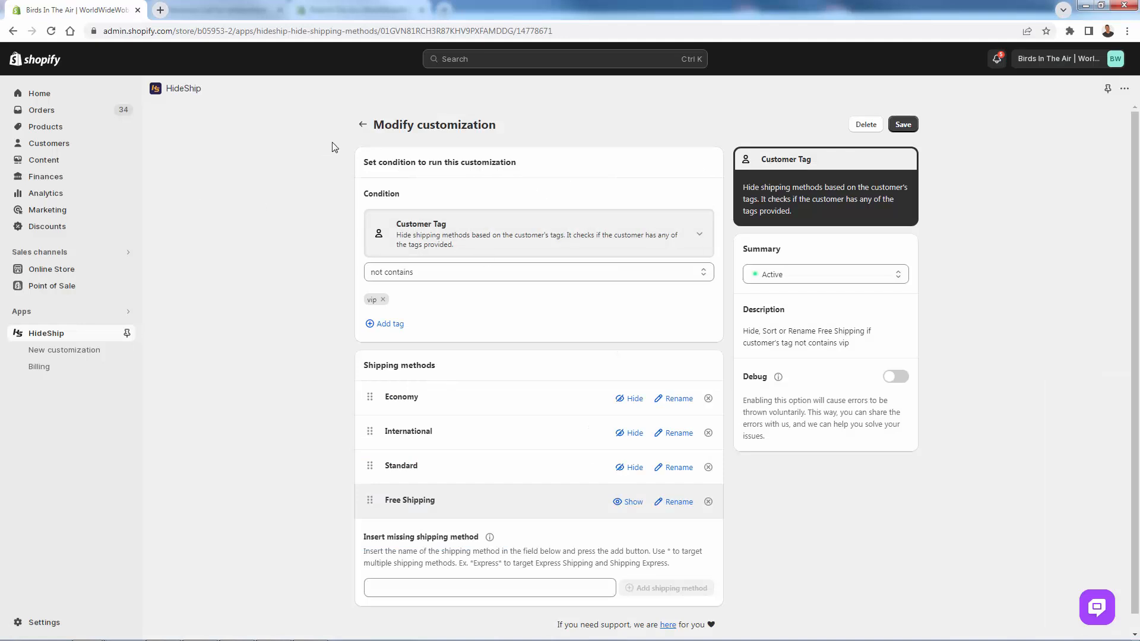
left_click(362, 124)
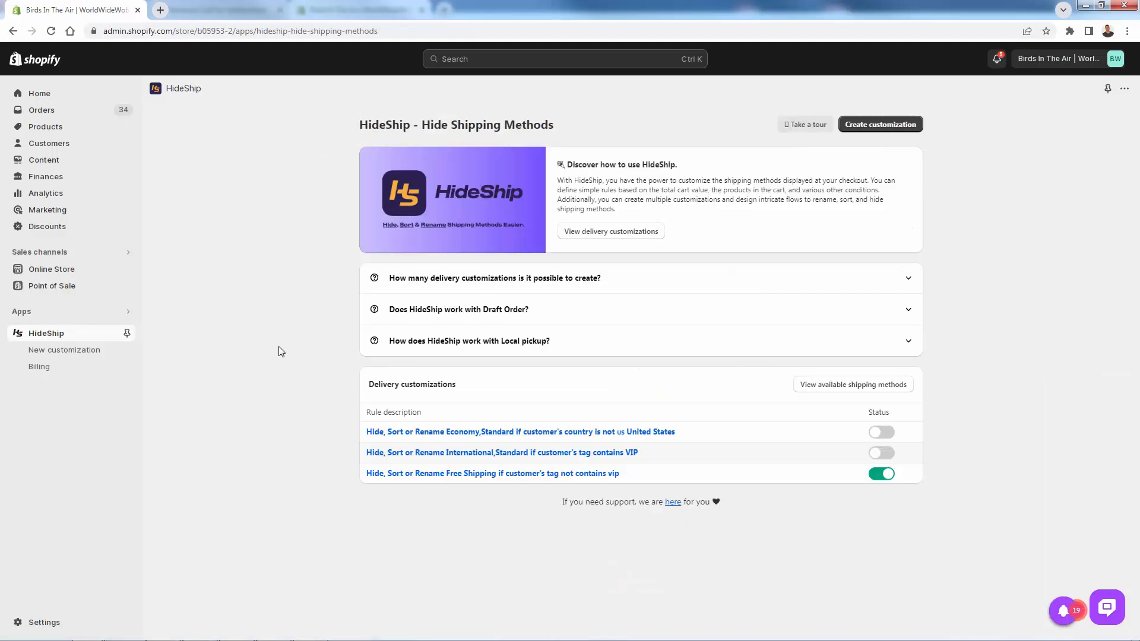
left_click(867, 126)
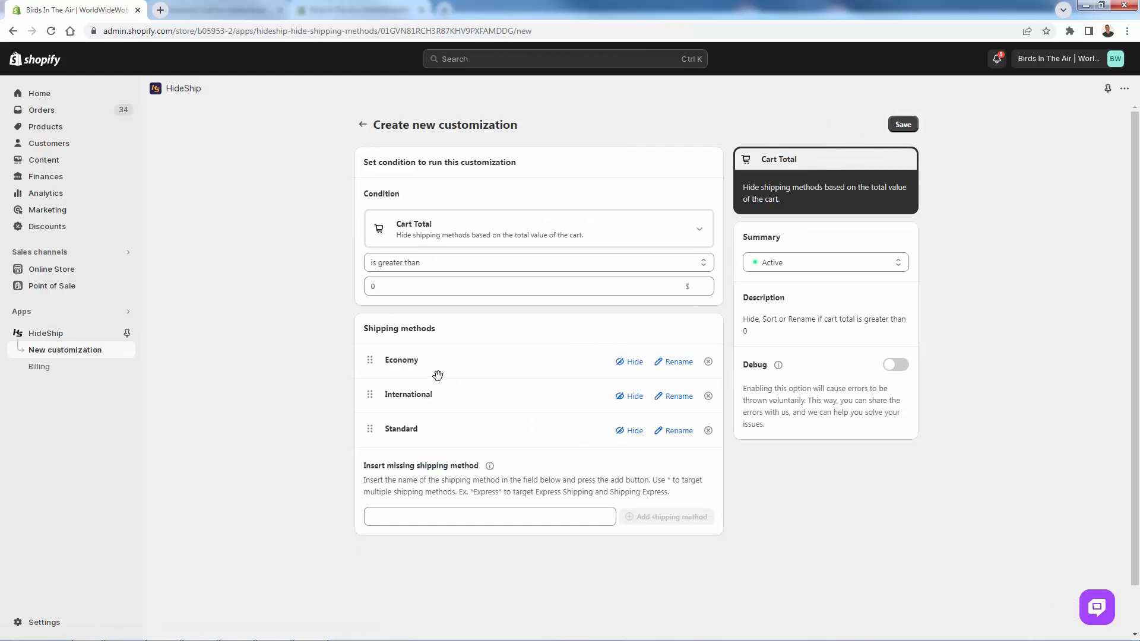
left_click(444, 232)
scroll(486, 426, "down", 10)
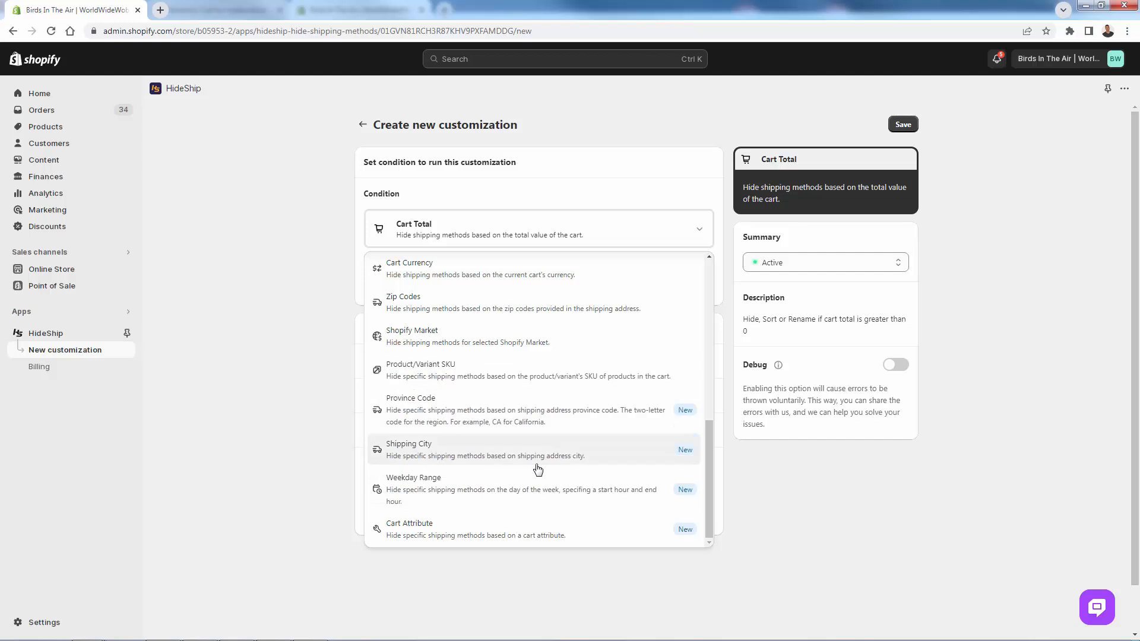
left_click(510, 490)
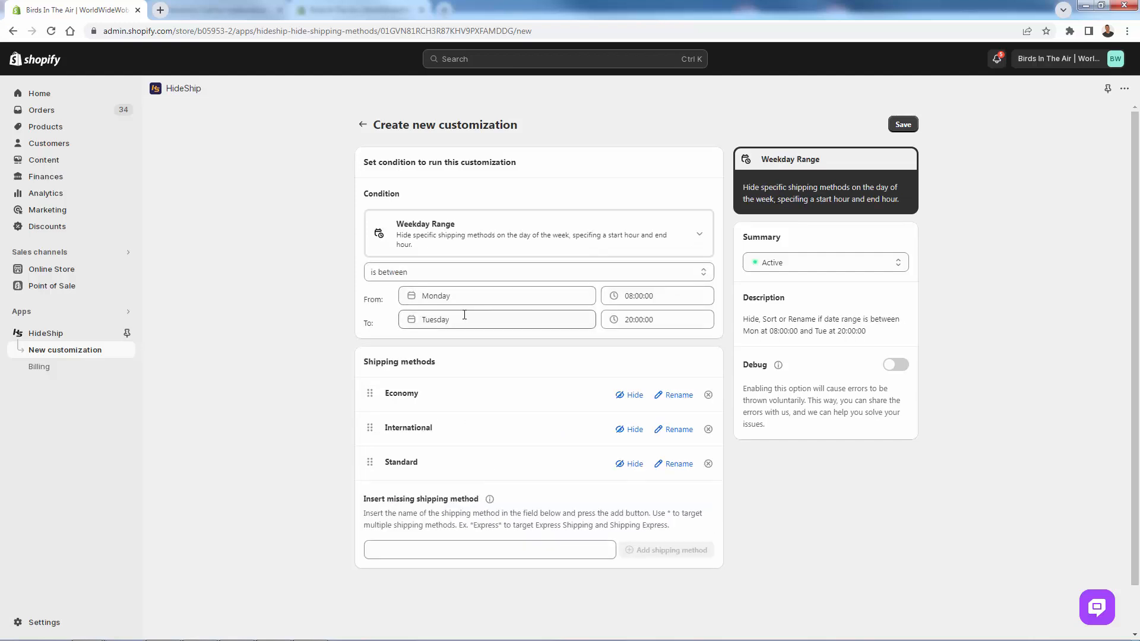
- Set the start of the weekday range to Friday at 15:00:00
left_click(465, 314)
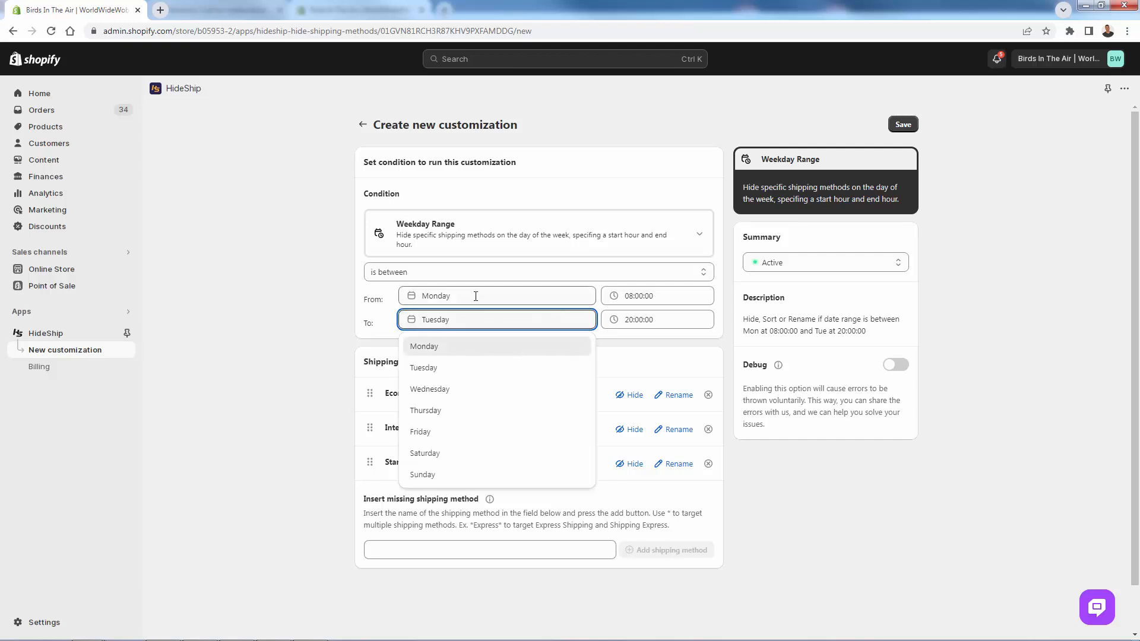
left_click(474, 296)
left_click(457, 409)
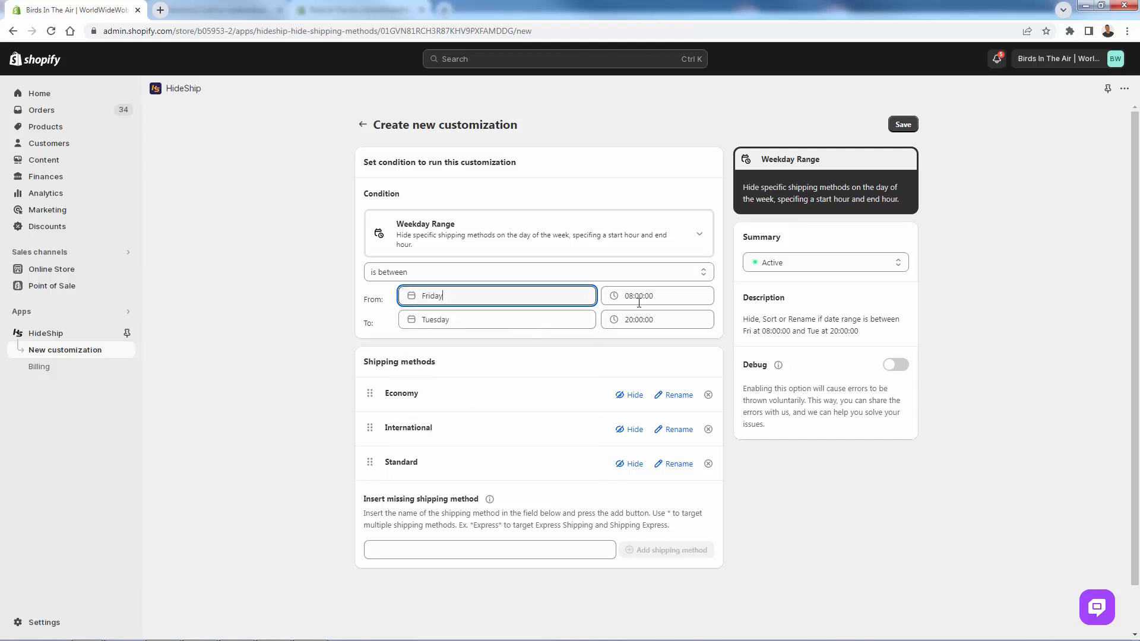
left_click(636, 296)
left_click_drag(703, 377, 715, 527)
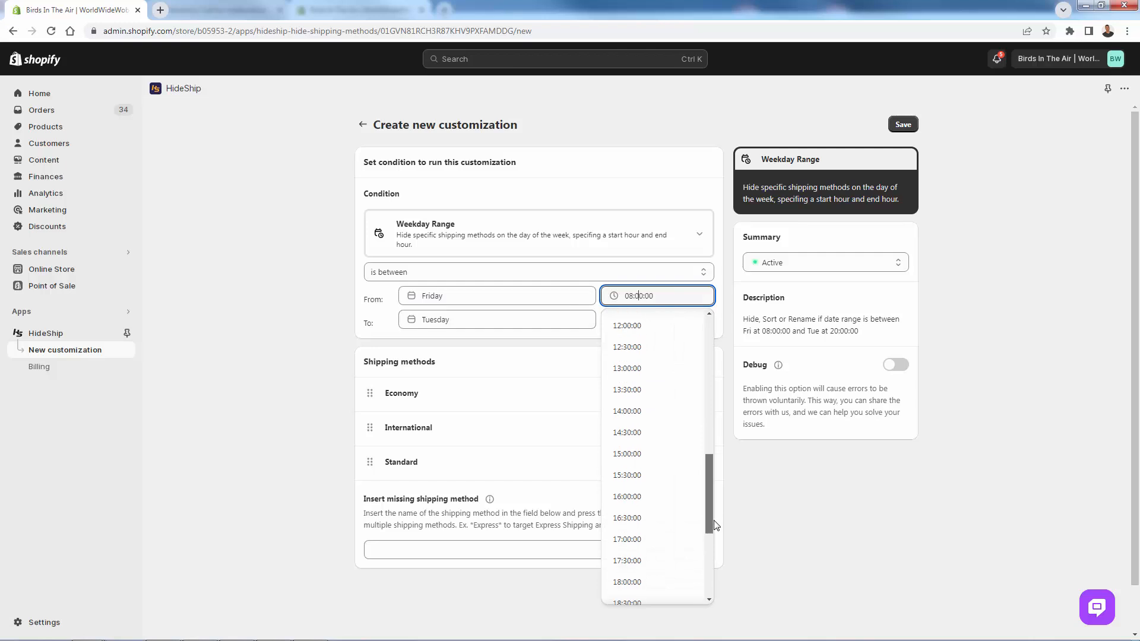
left_click(629, 432)
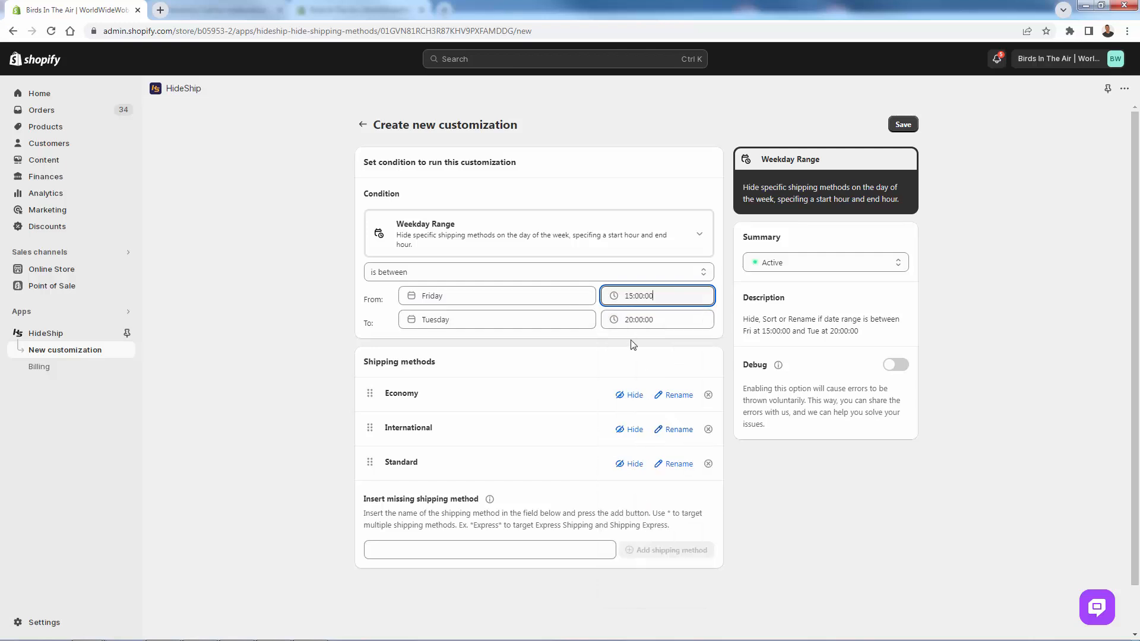
- Set the end of the weekday range to Monday at 00:00:00
left_click(483, 322)
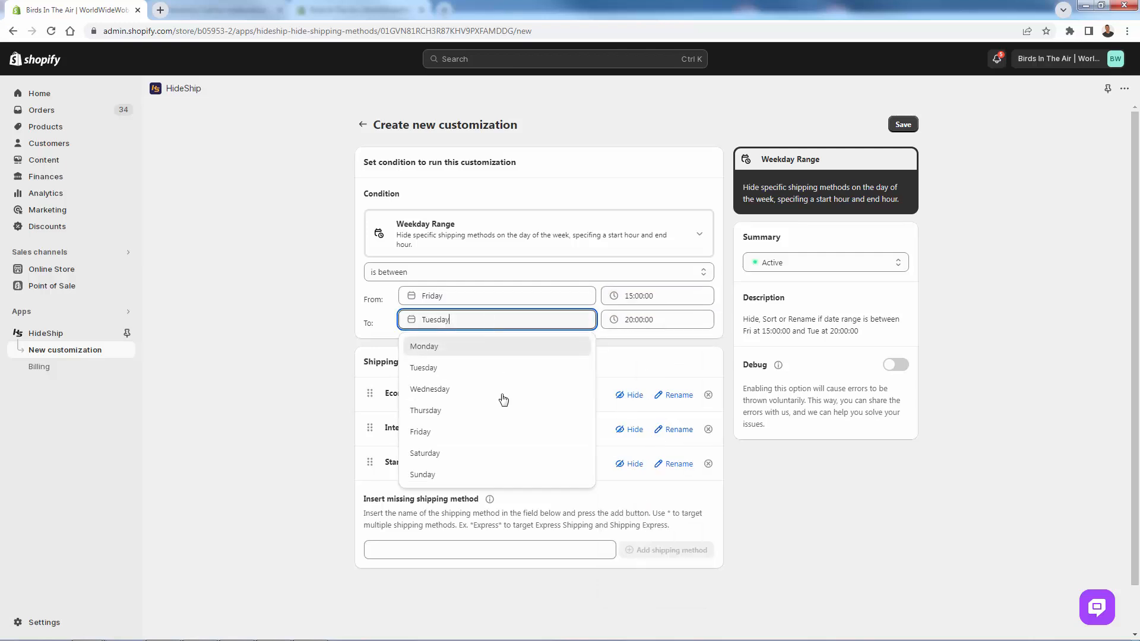
left_click(449, 348)
left_click(650, 320)
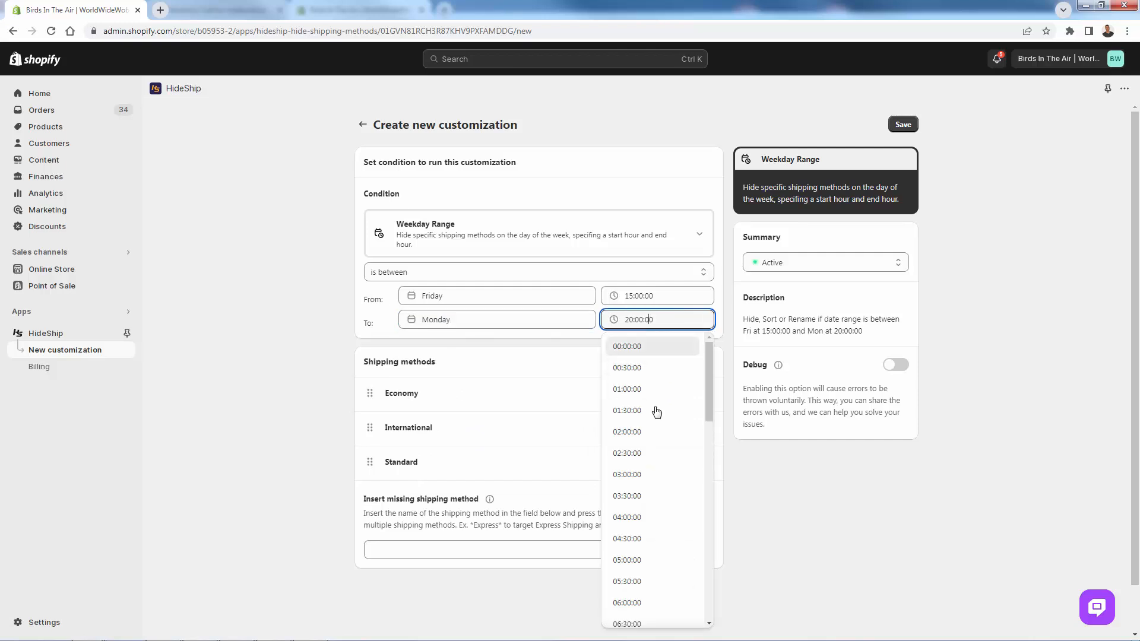
scroll(655, 407, "down", 4)
scroll(642, 405, "up", 4)
left_click(629, 345)
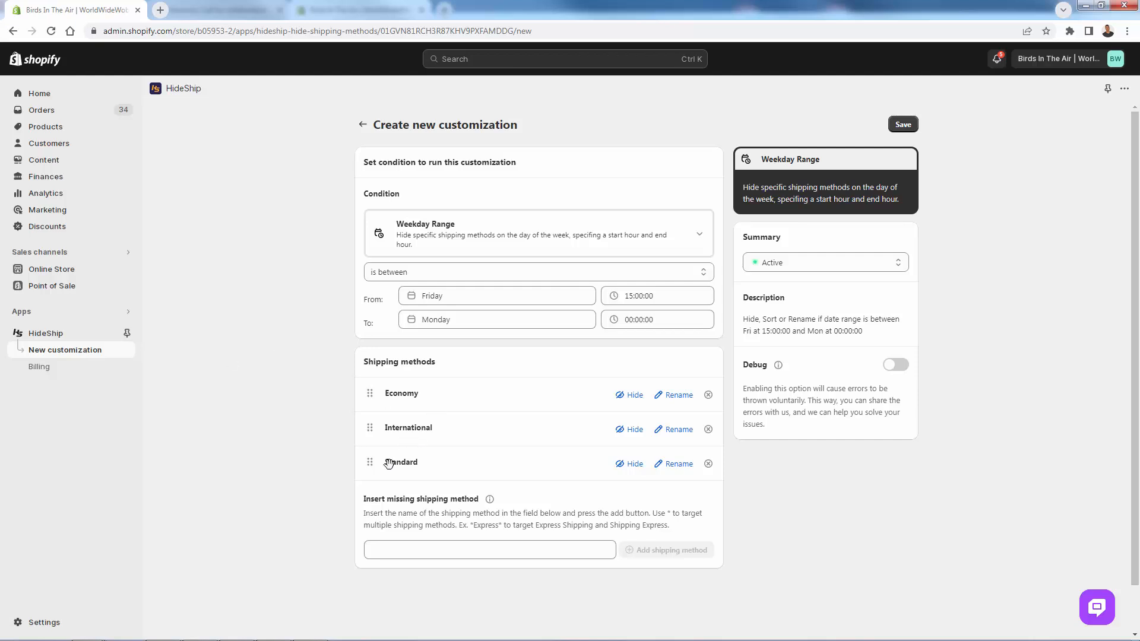
- Add Next day delivery as a missing shipping method, hide it, and save the weekday range customization
left_click(444, 551)
type("Next day delivery")
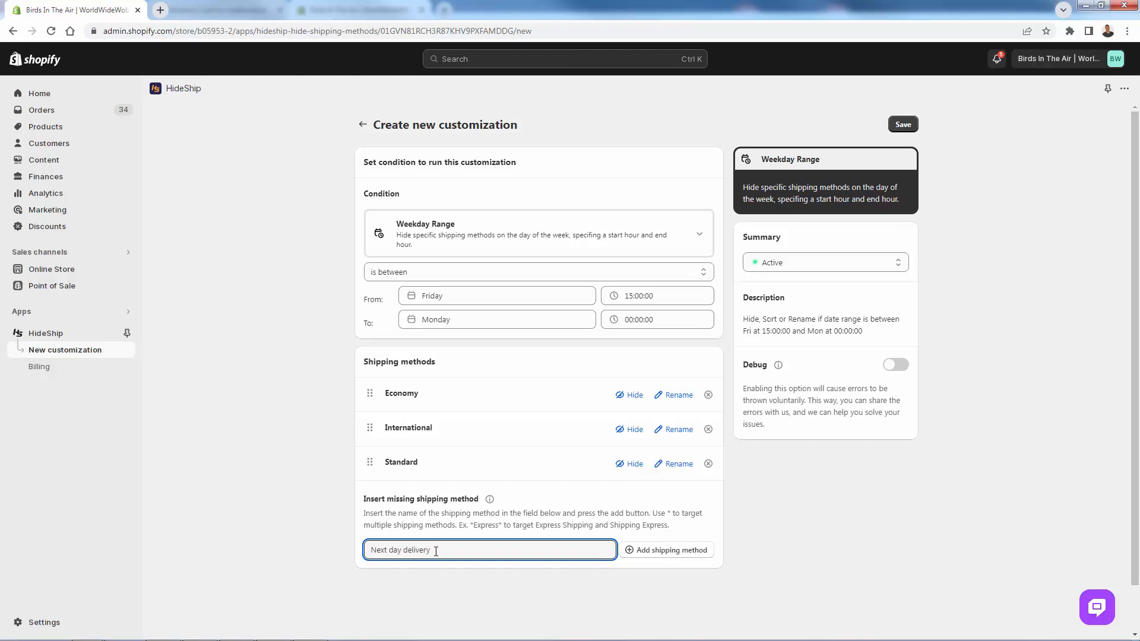
left_click(631, 551)
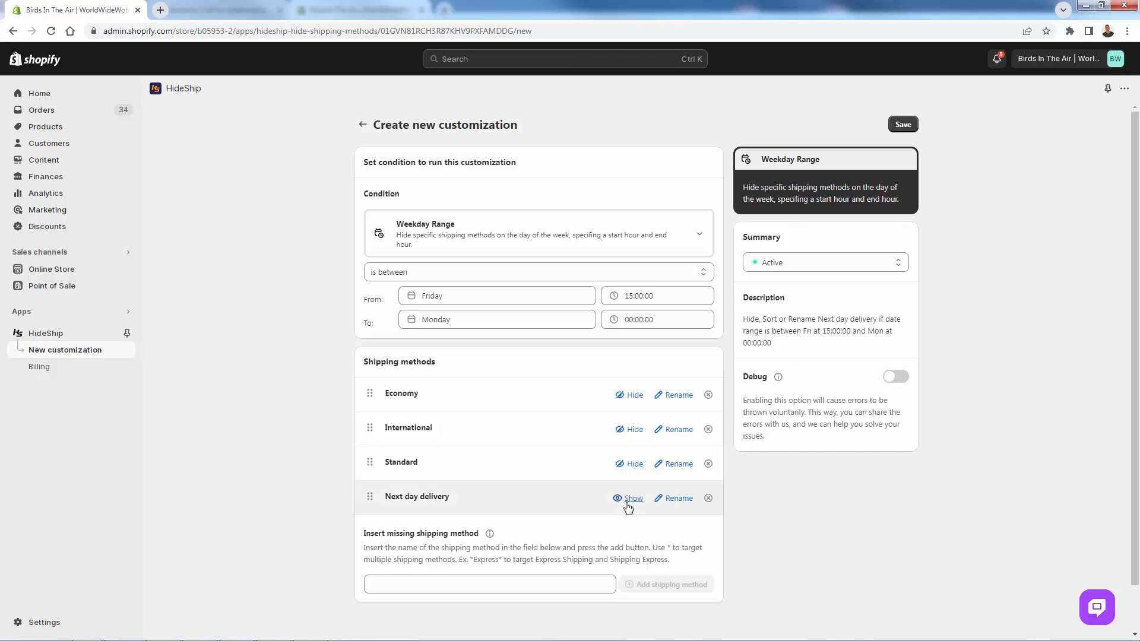
left_click(909, 124)
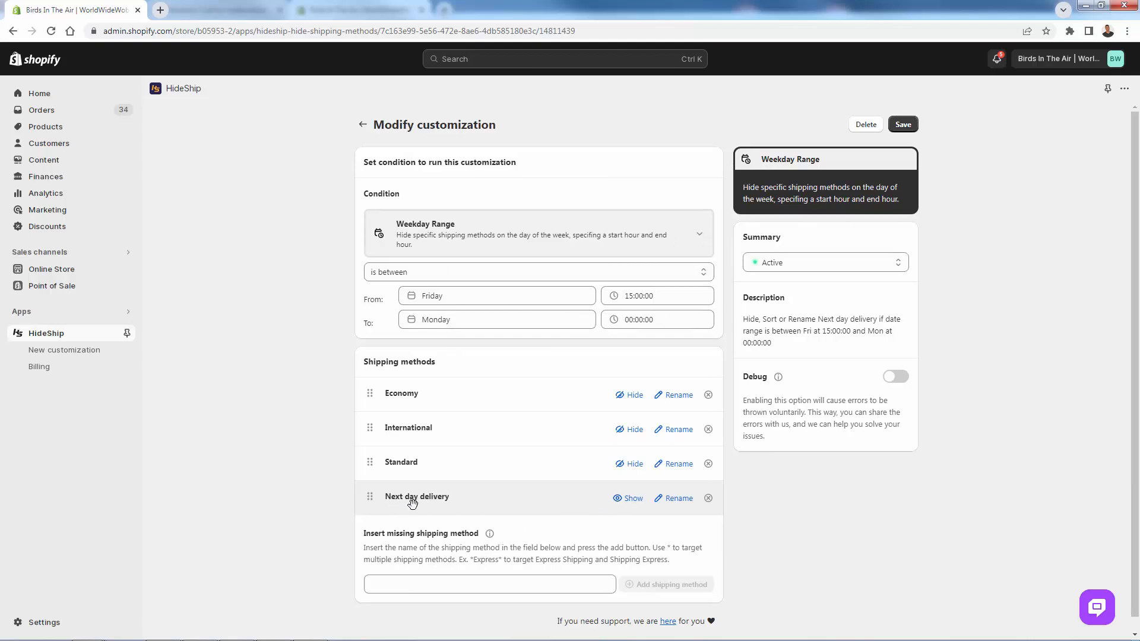
- Change the weekday range to run from Monday at 00:00:00 to Wednesday at 00:00:00 and save the customization
left_click(453, 294)
left_click(437, 324)
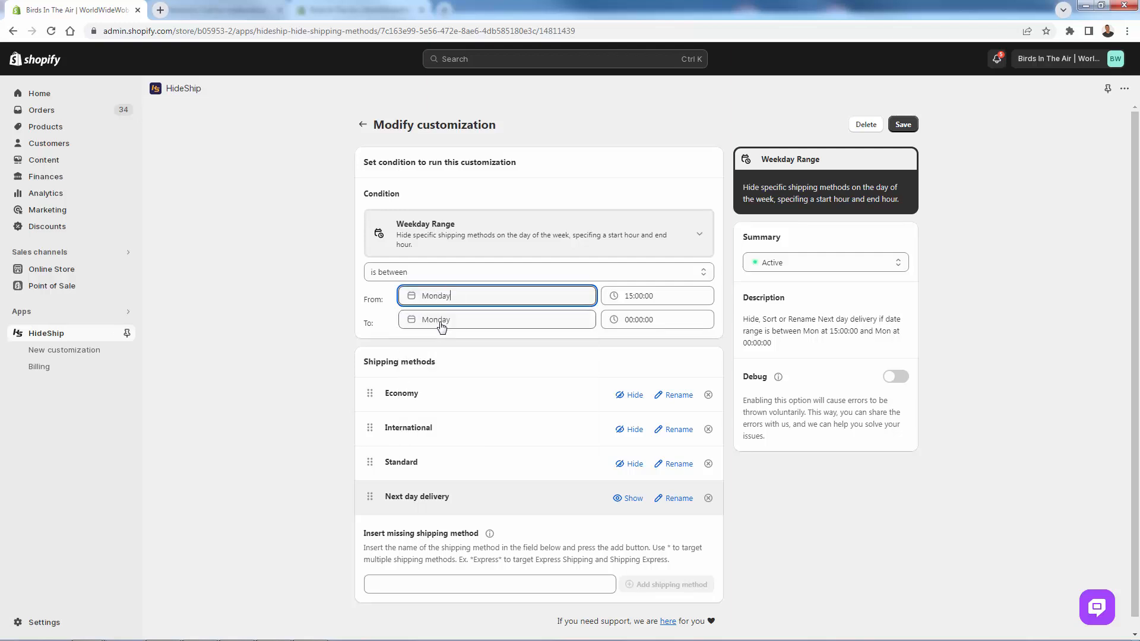
left_click(618, 297)
left_click(643, 323)
left_click(517, 321)
left_click(491, 388)
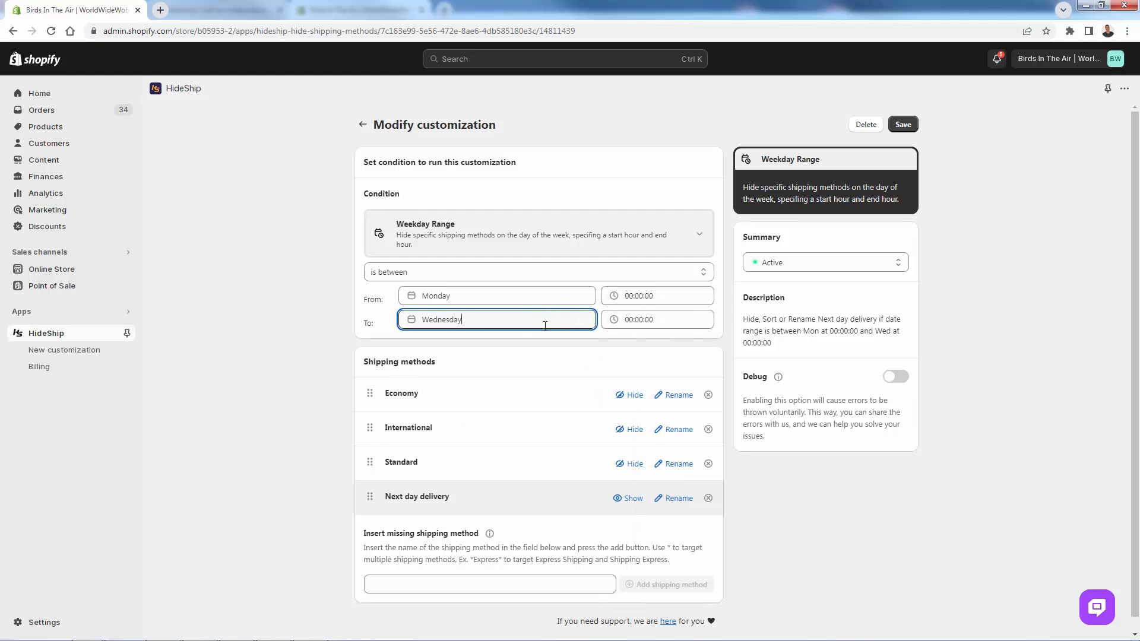
left_click(902, 124)
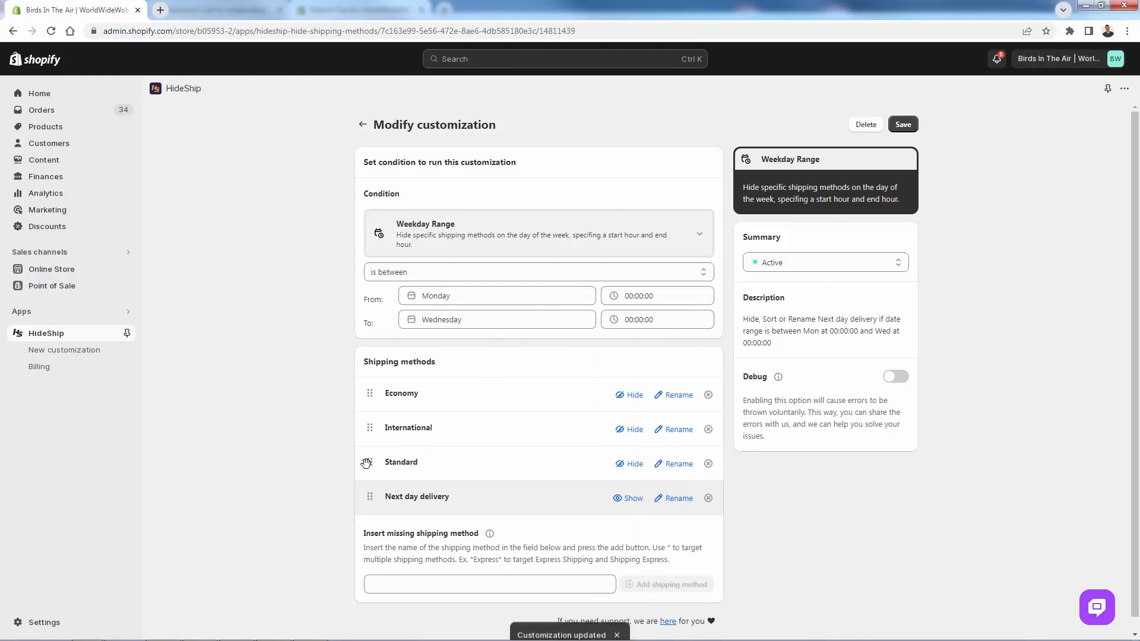
- Switch to the incognito checkout, reload the page, and examine the shipping methods offered
left_click_drag(0, 44, 390, 66)
double_click(422, 56)
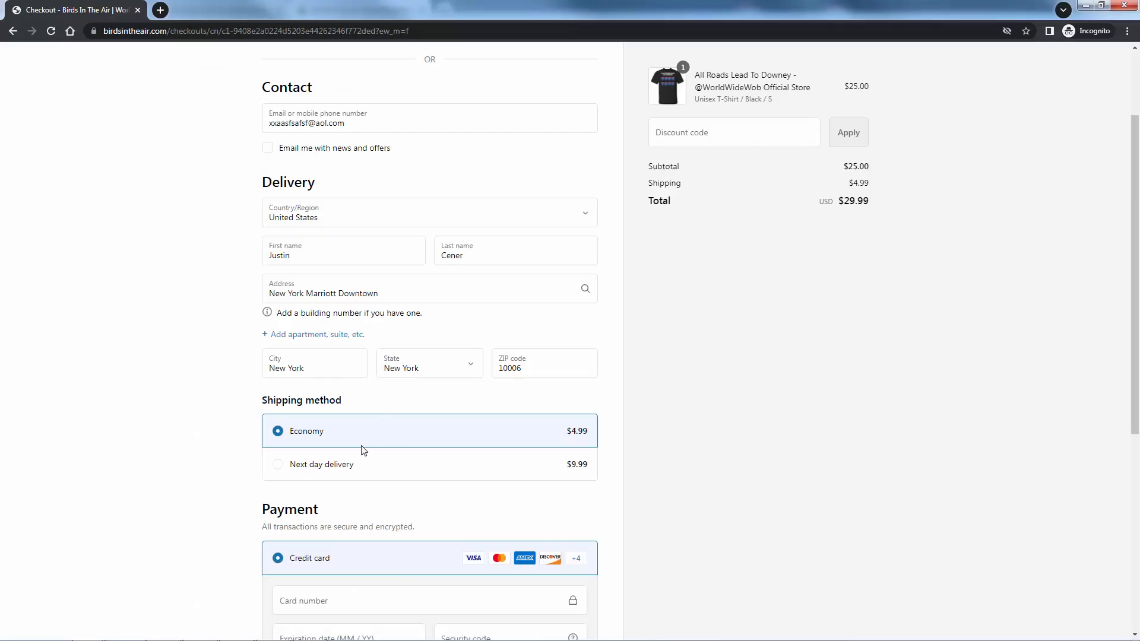
scroll(191, 416, "up", 2)
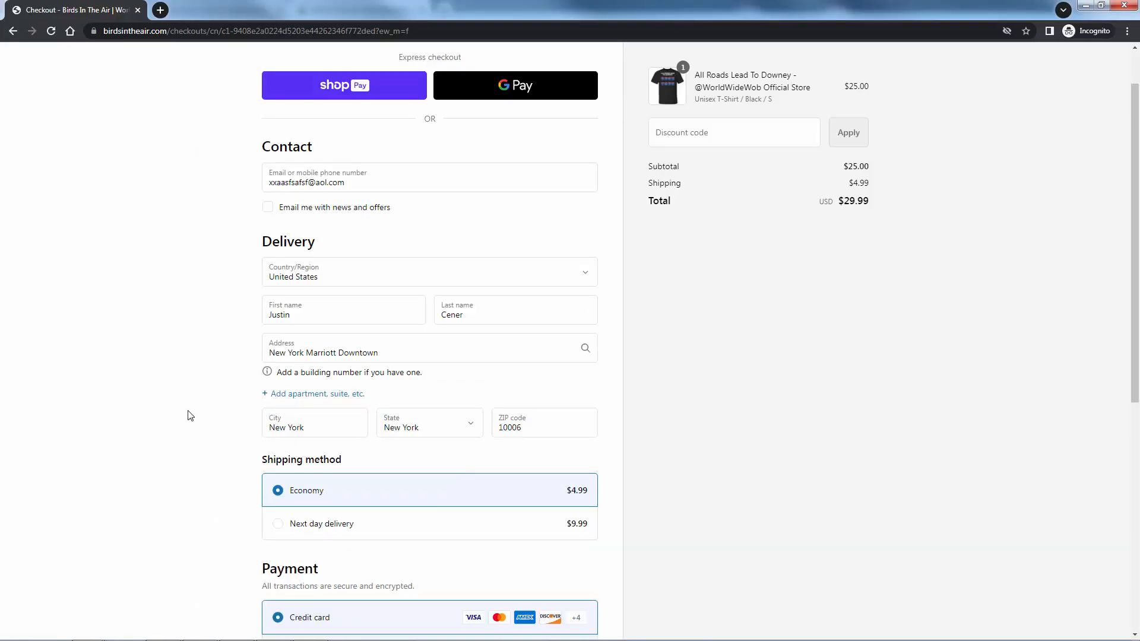
key("super+Down")
left_click(54, 32)
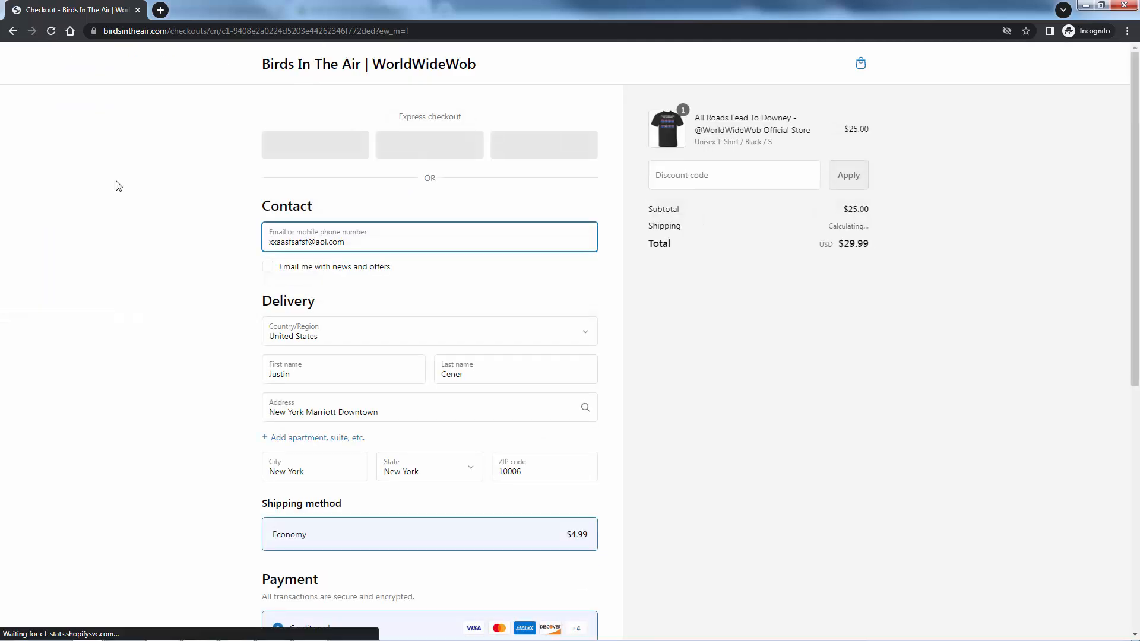
scroll(307, 530, "down", 1)
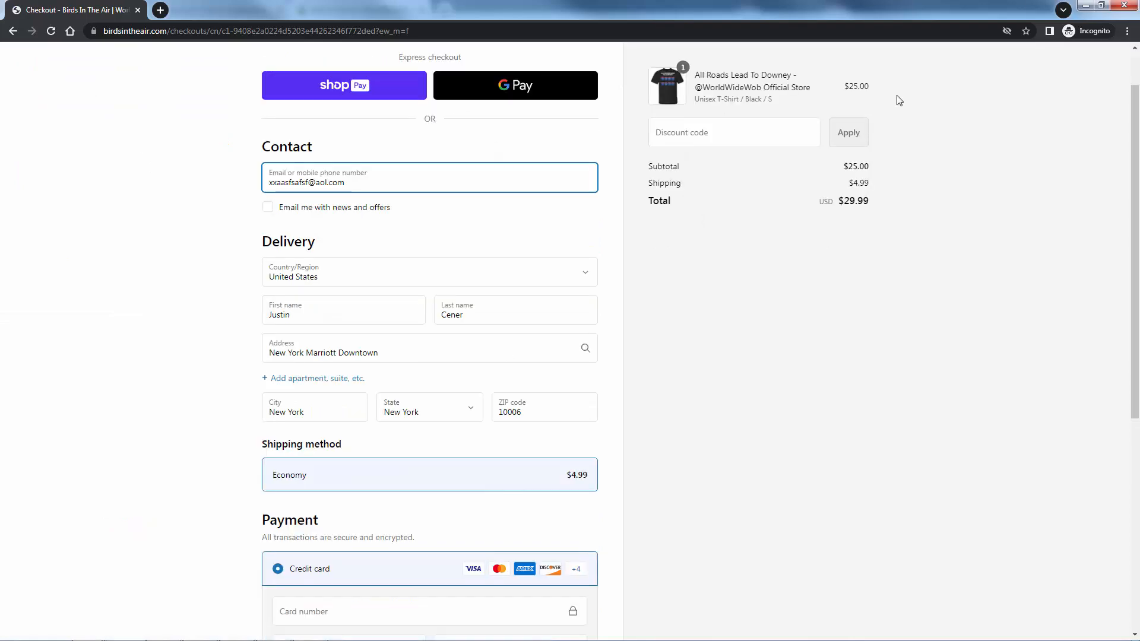
- Return to HideShip, save the weekday range customization again, and go back to the list of delivery customizations
left_click(1085, 6)
left_click(903, 124)
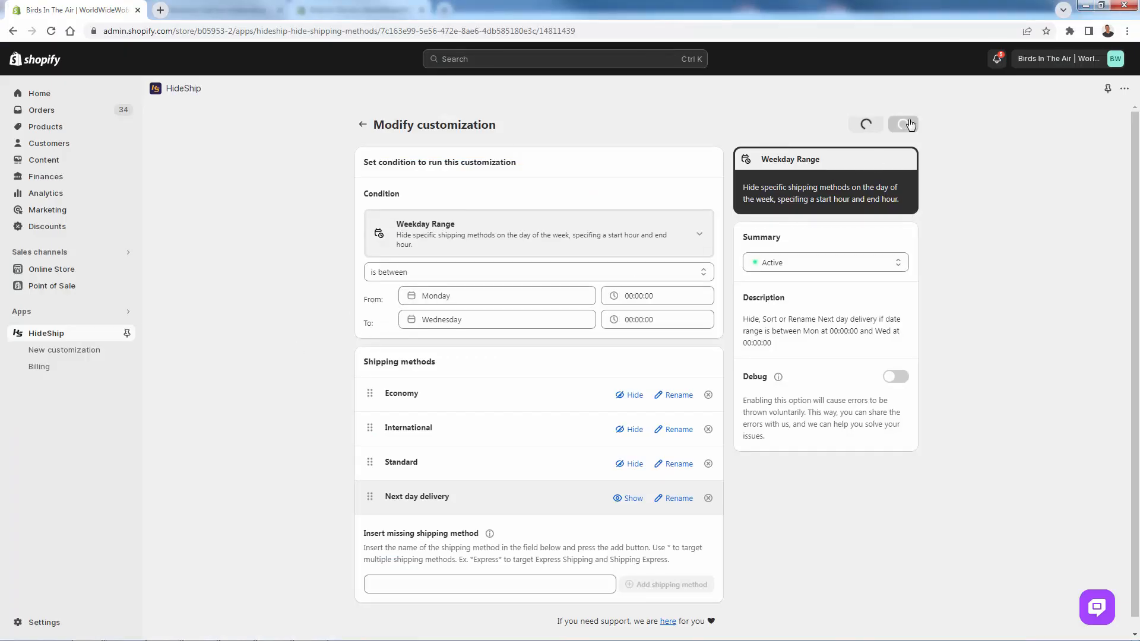
left_click(363, 125)
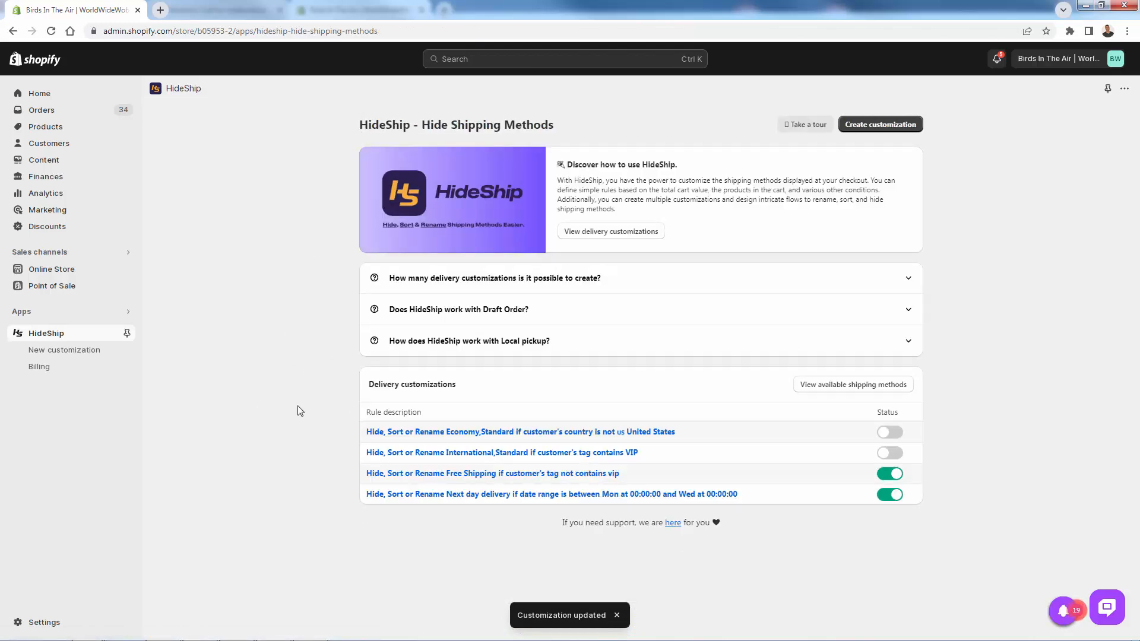